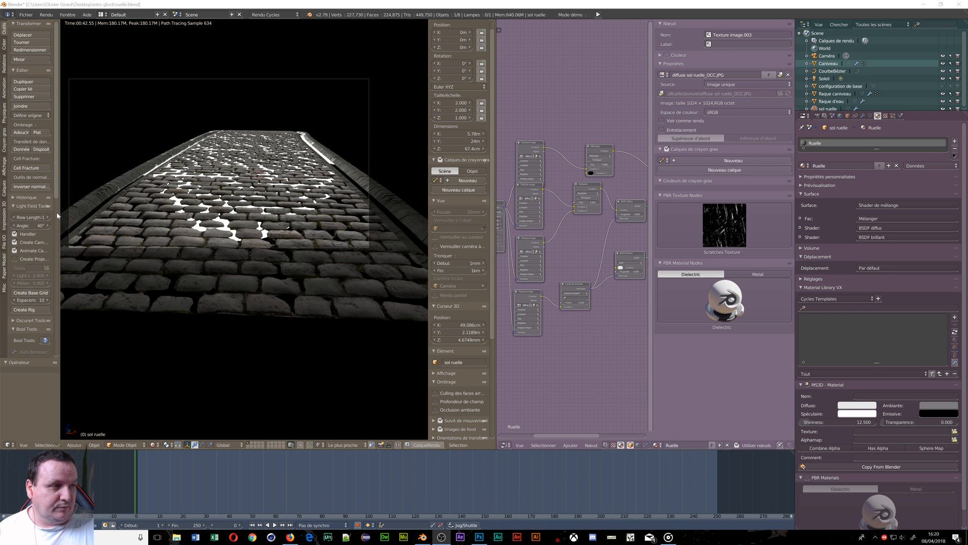
Select the Caniveau gutter beside the cobblestones and examine its material node setup in an enlarged node editor
scroll(577, 277, down, 2)
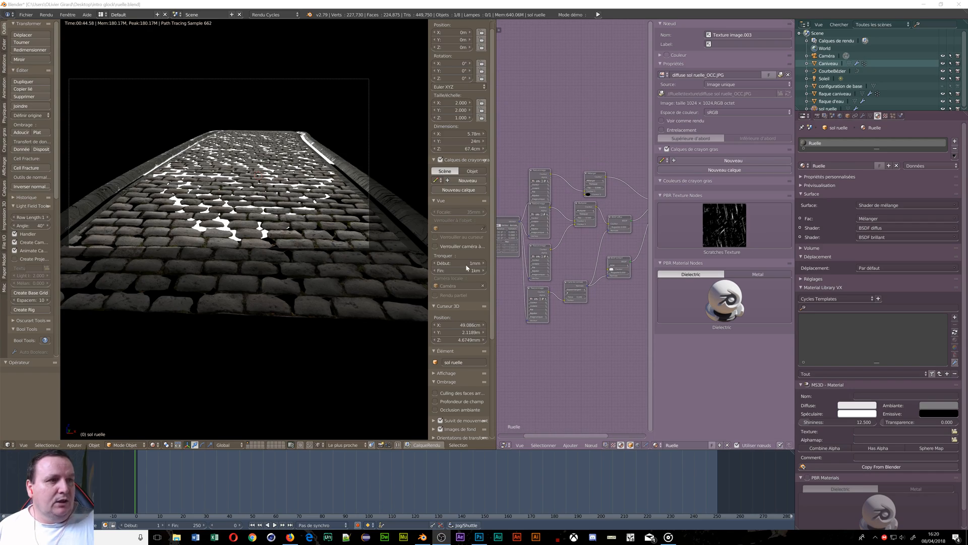
scroll(325, 168, up, 12)
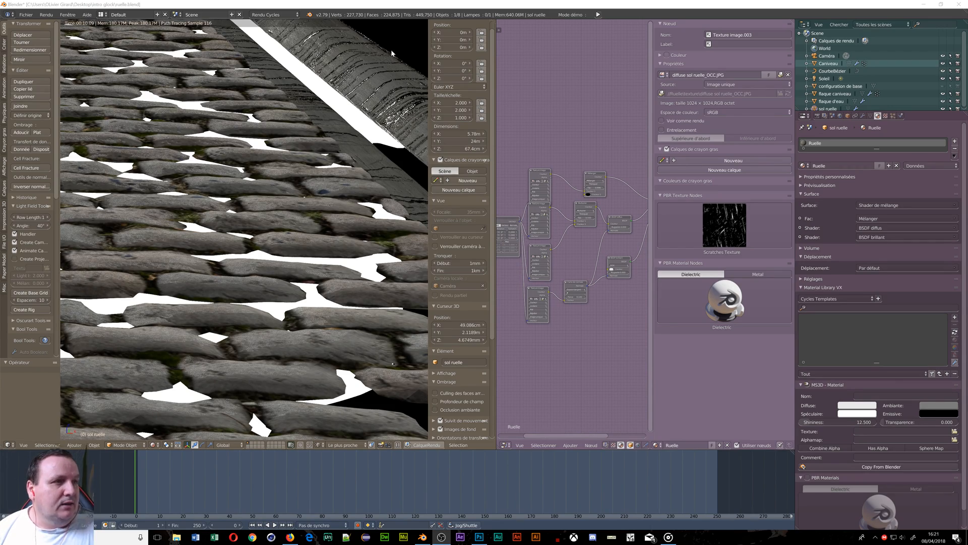
key(KP_0)
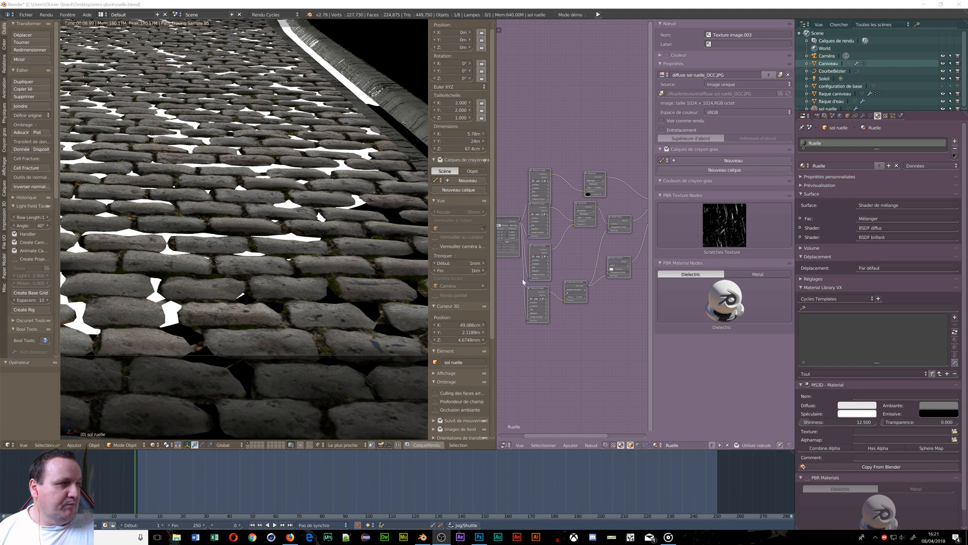
scroll(525, 280, down, 2)
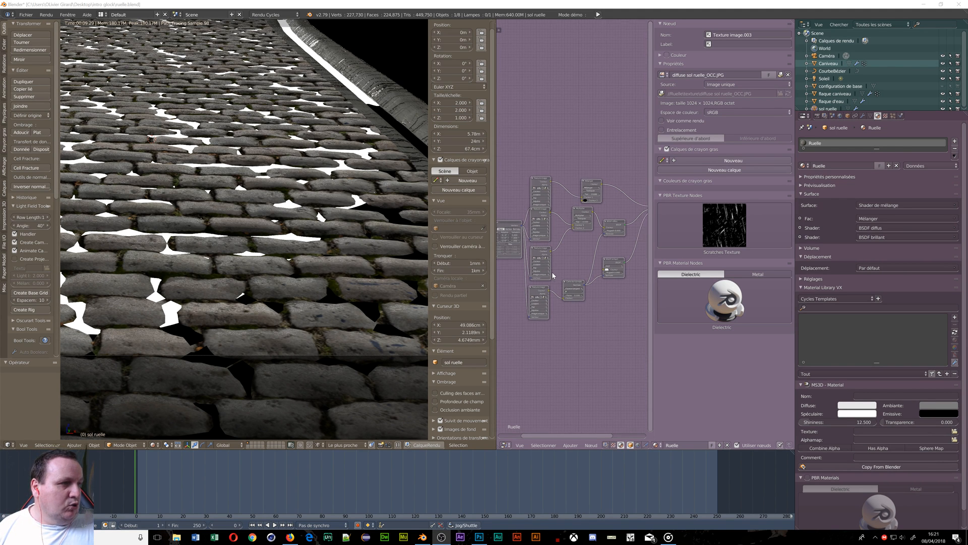
right_click(399, 99)
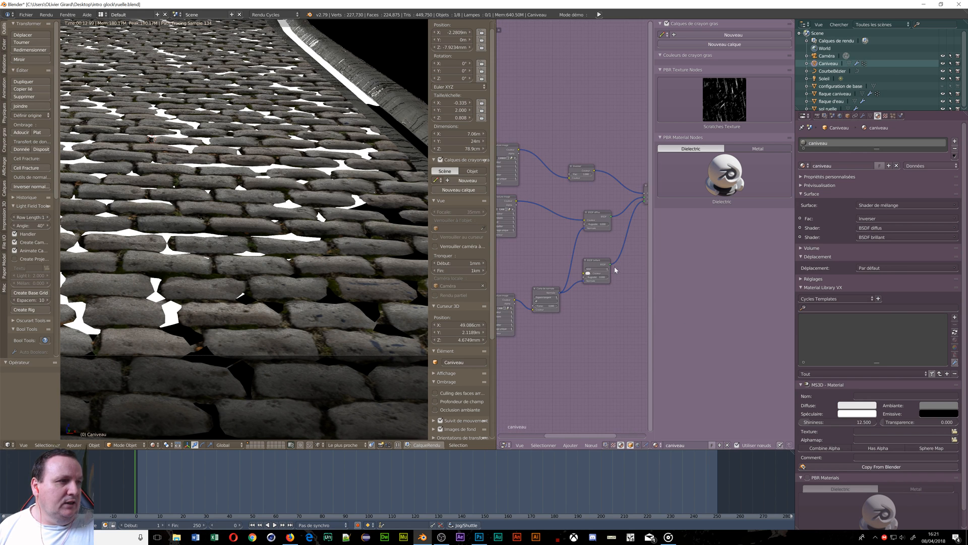
scroll(614, 270, up, 3)
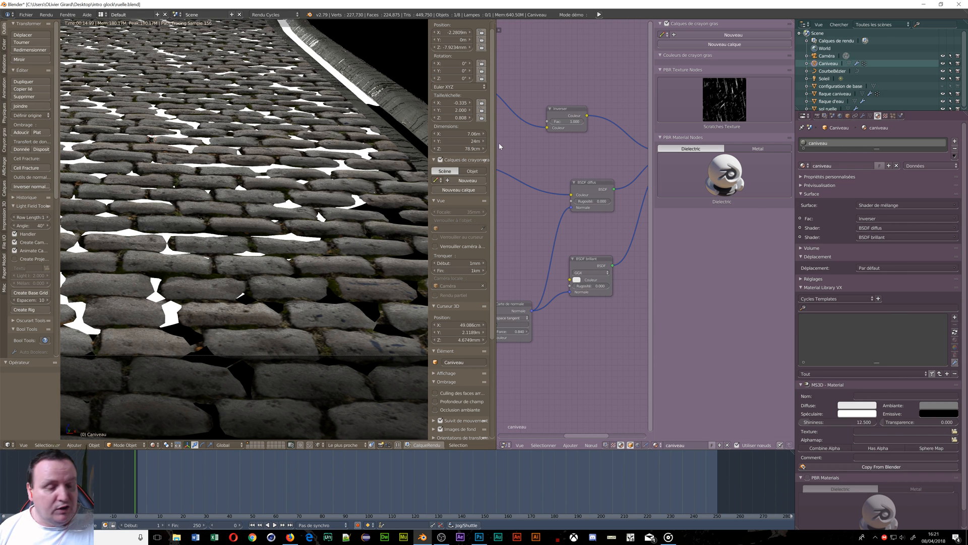
key(ctrl+Up)
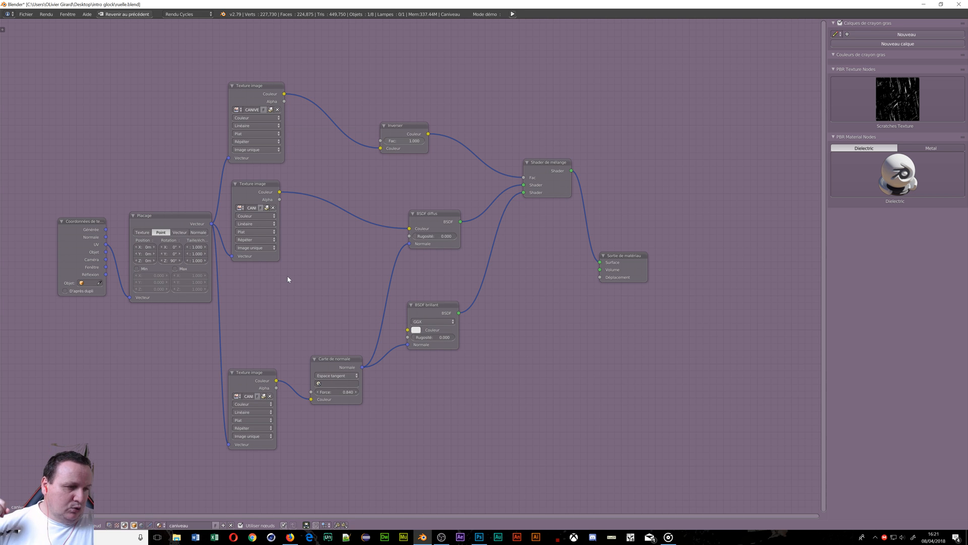
Switch to Photoshop and open CANIVEAU_disp.jpg from the texture folder
click(479, 536)
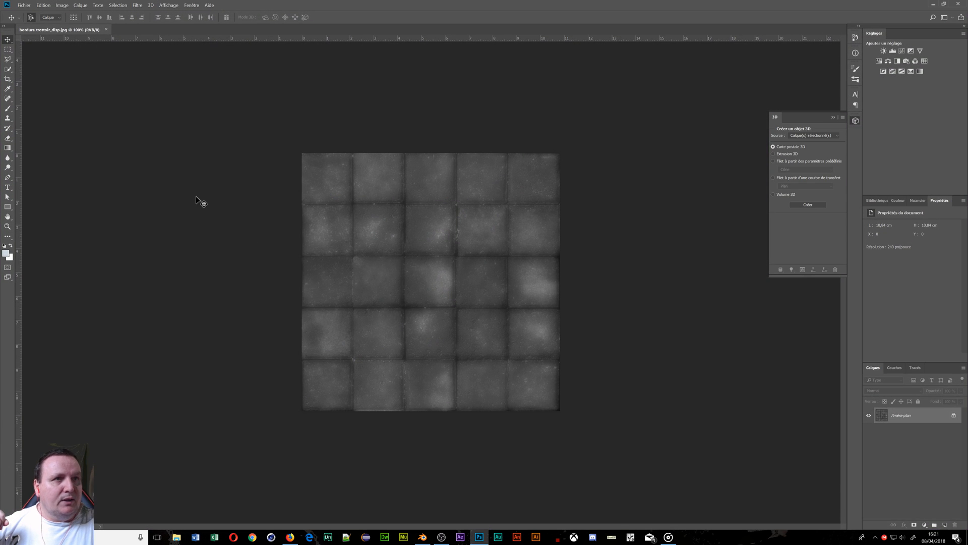
click(23, 5)
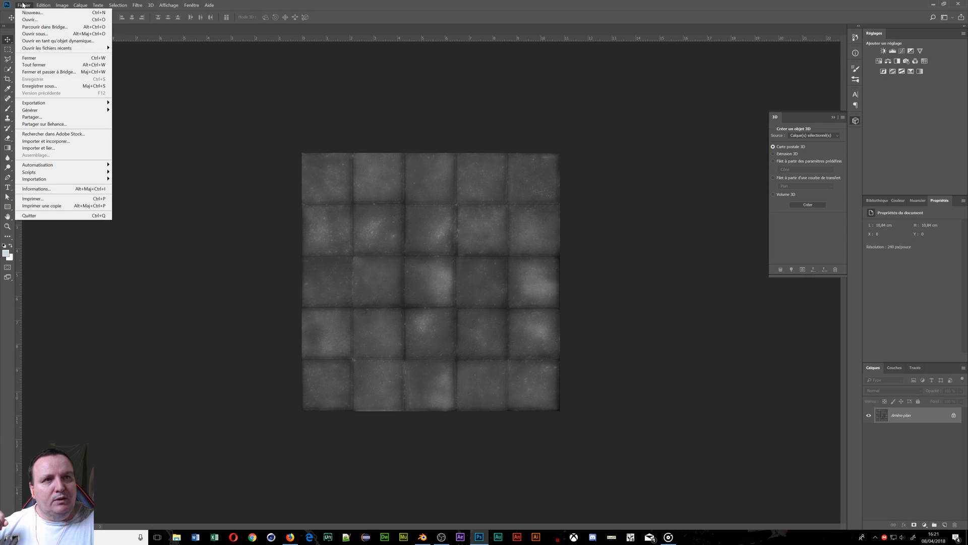
click(27, 21)
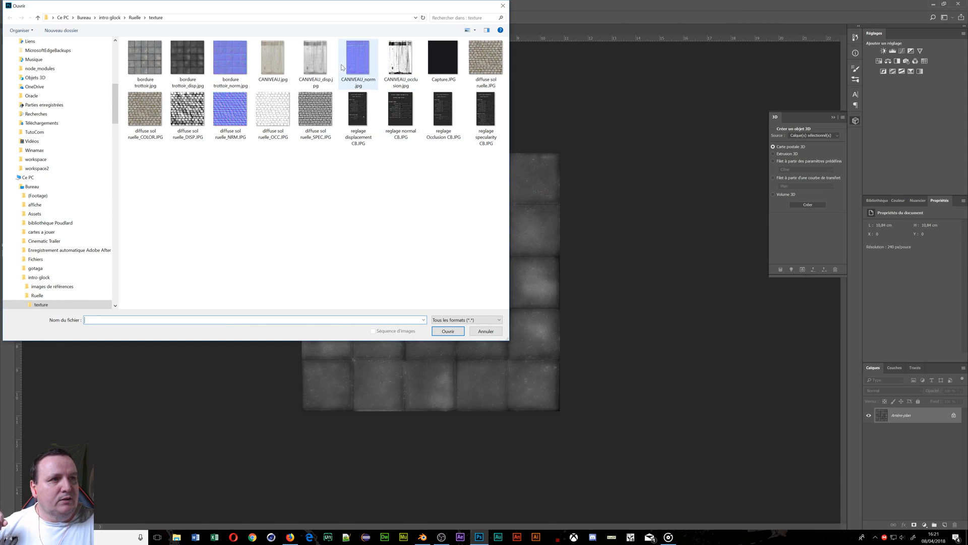
click(316, 60)
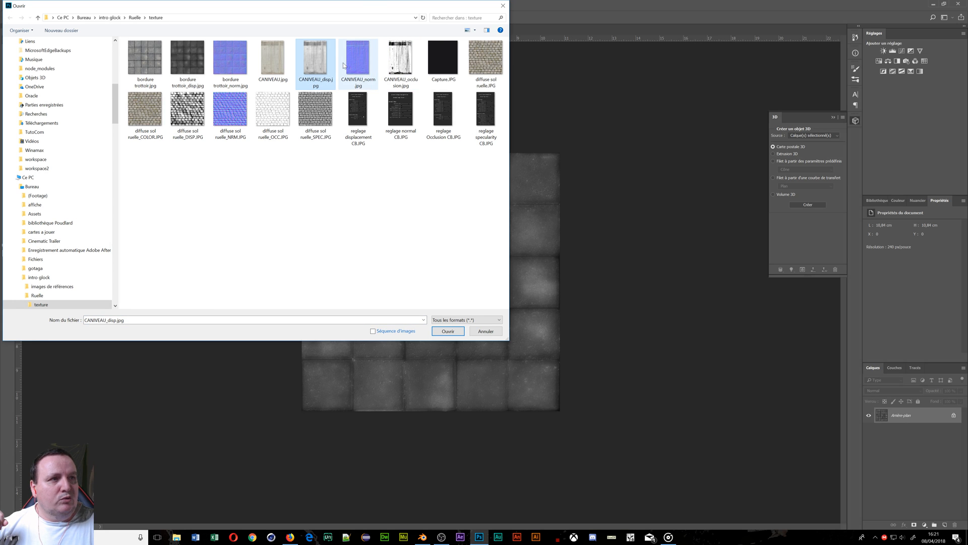
click(449, 331)
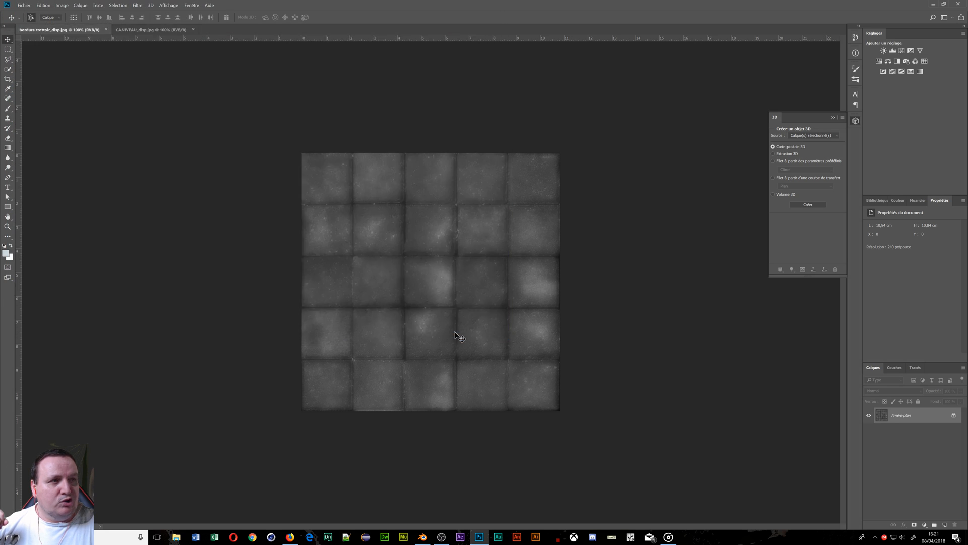
Open the gutter's colour texture CANIVEAU.jpg from the same texture folder
click(23, 5)
click(36, 20)
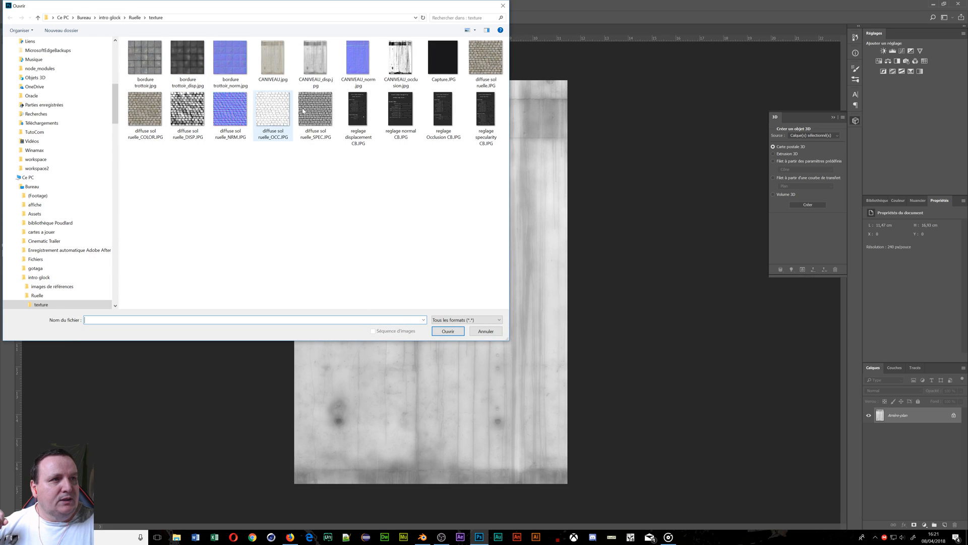
click(273, 60)
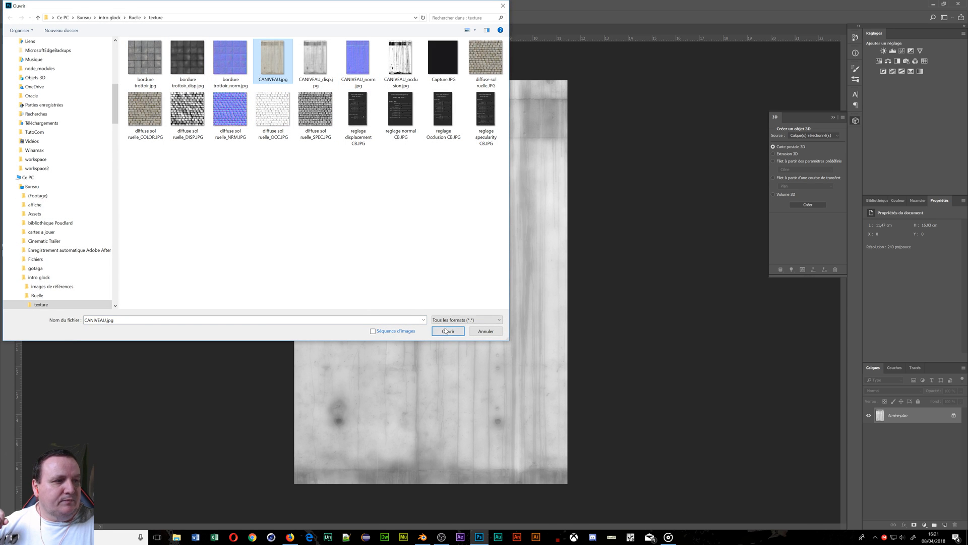
click(447, 331)
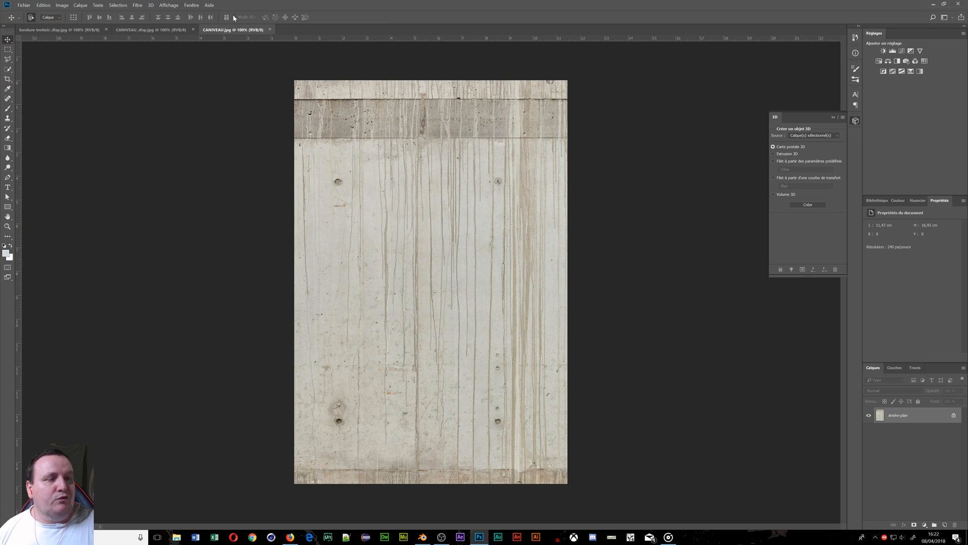
Turn the CANIVEAU.jpg texture greyscale with a Hue/Saturation adjustment, setting saturation to -100
click(63, 6)
mouse_move(77, 27)
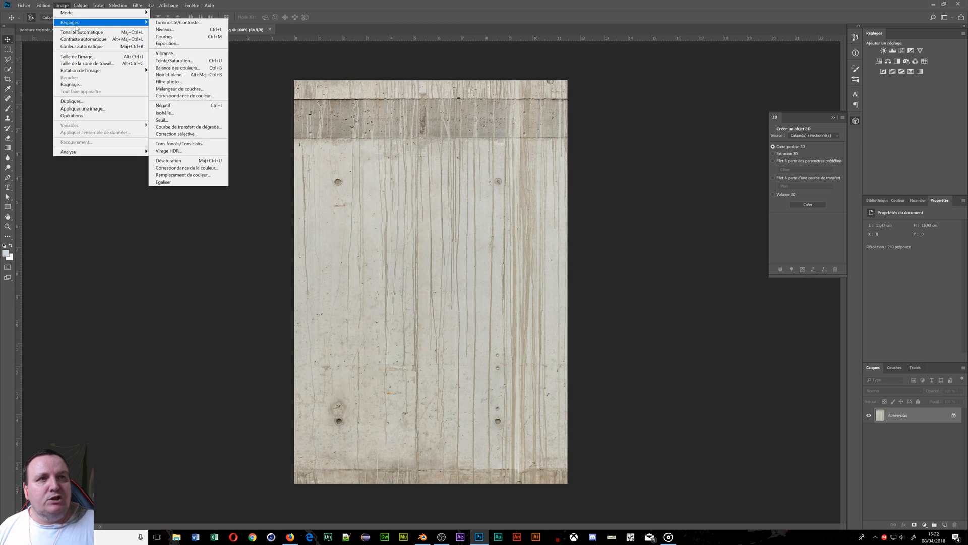
click(184, 60)
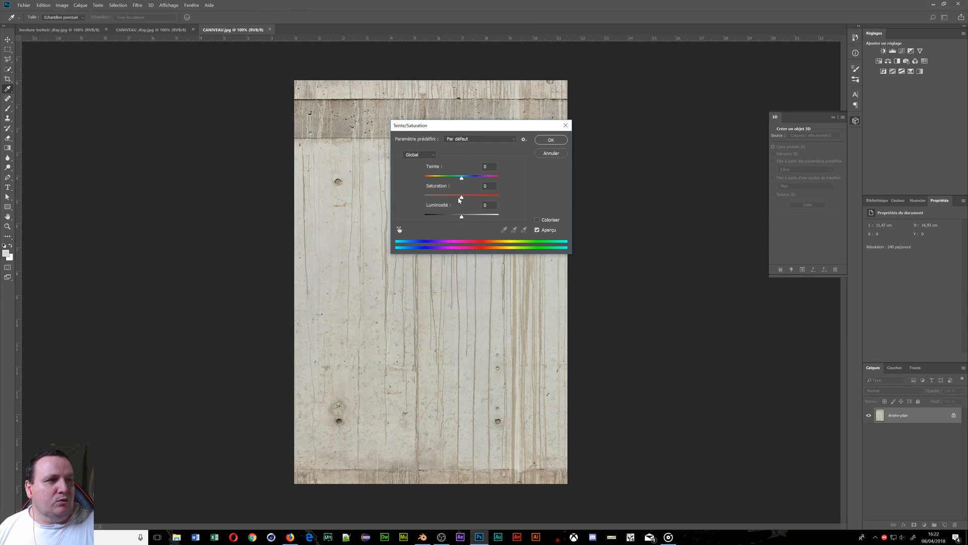
drag(462, 197, 395, 198)
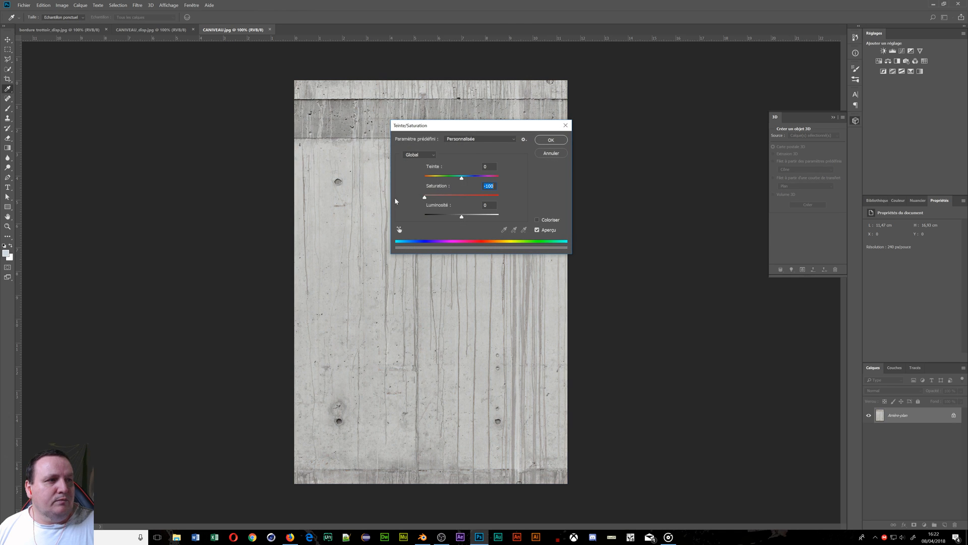
click(551, 140)
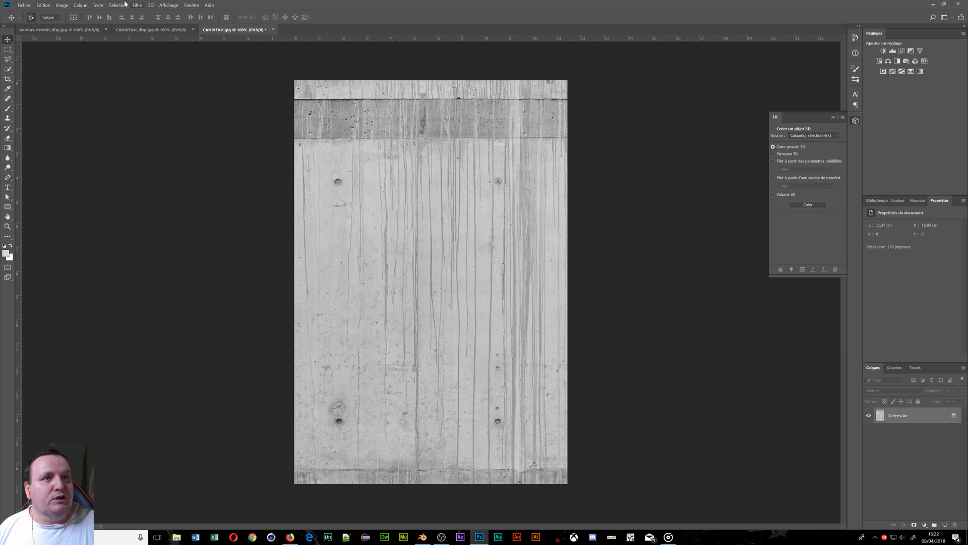
Try a Levels adjustment on the greyscale texture with input black point 125 and white point 189
click(62, 5)
mouse_move(62, 23)
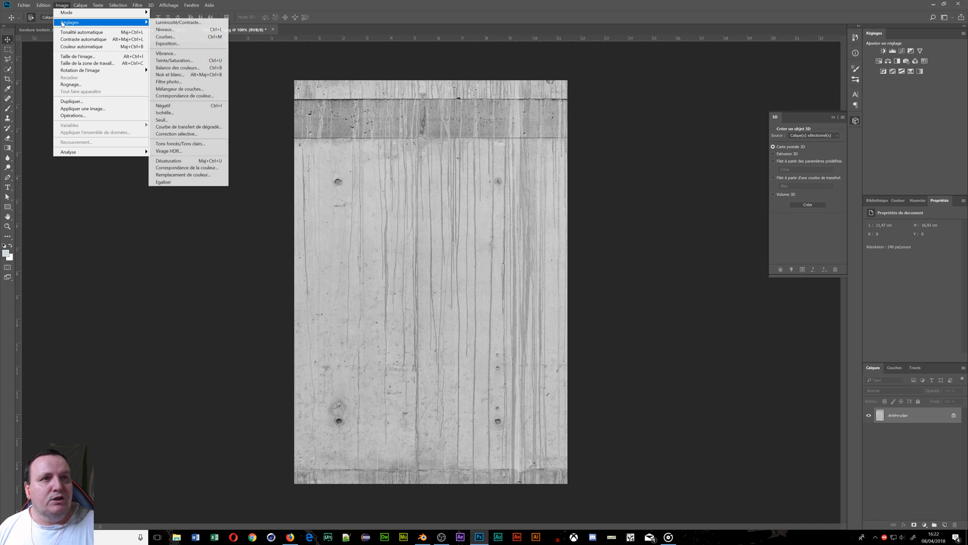
click(204, 29)
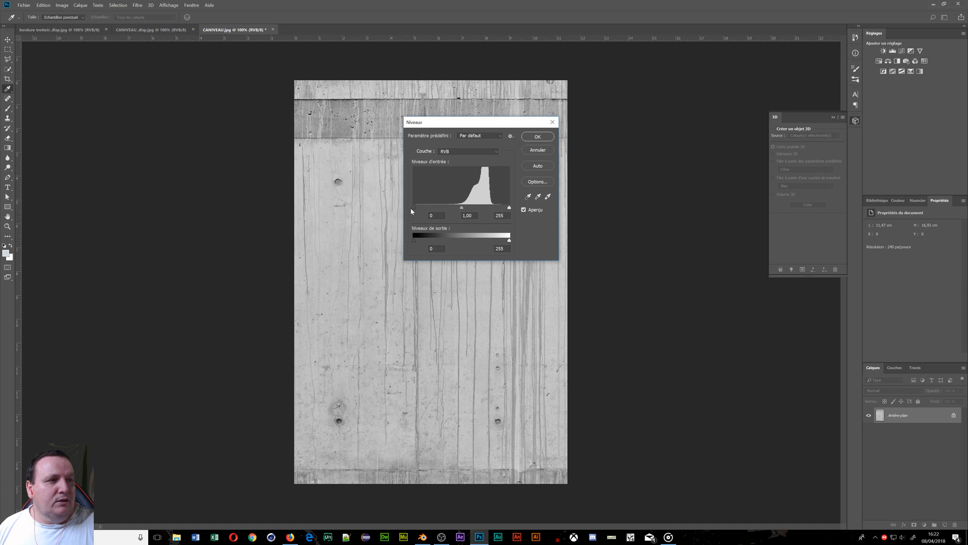
drag(414, 208, 486, 209)
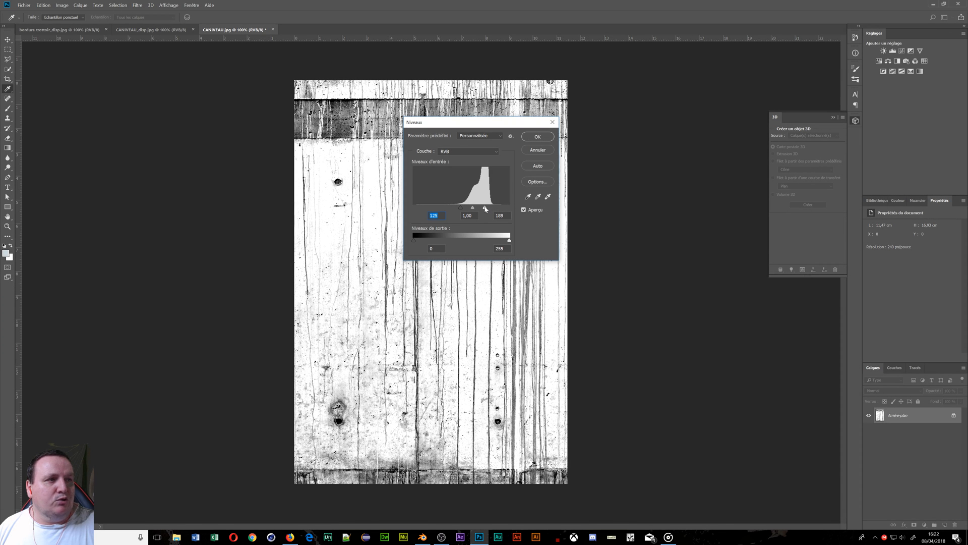
click(485, 209)
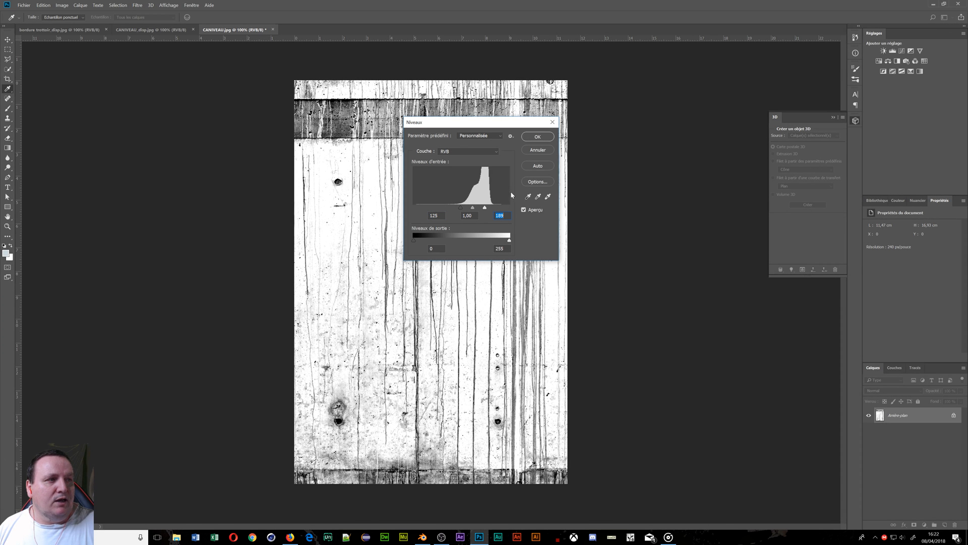
click(537, 150)
key(v)
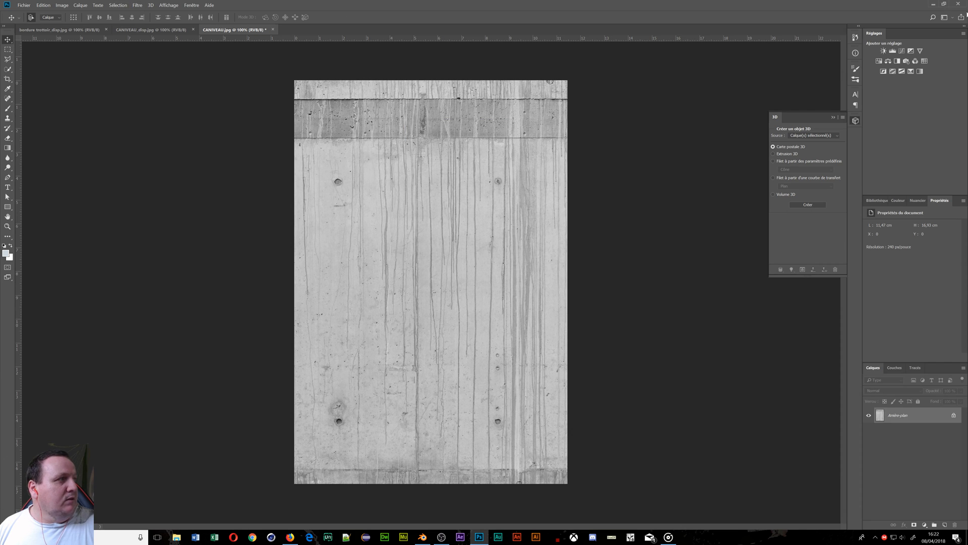
Return to Blender, restore the multi-editor layout, and show the whole alley in solid shading through the camera
click(933, 3)
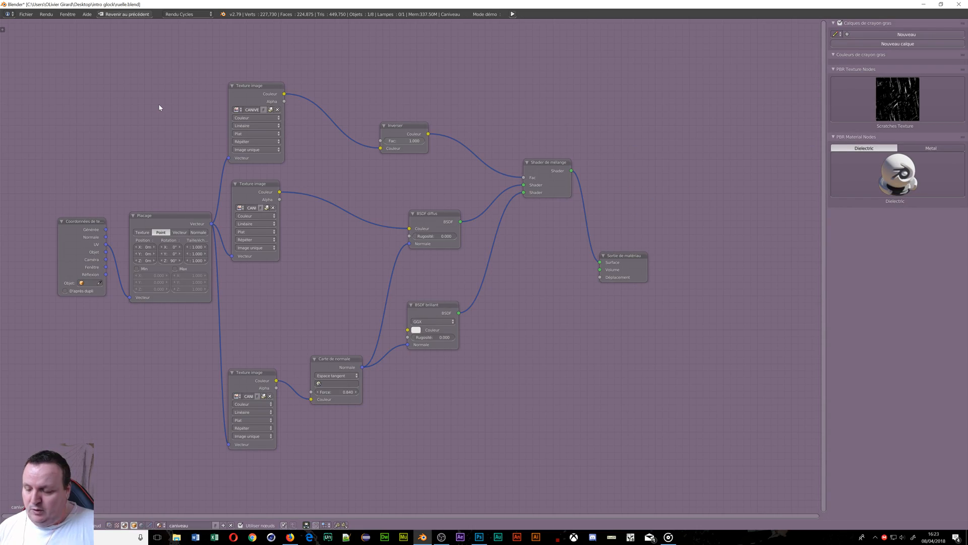
key(shift+F5)
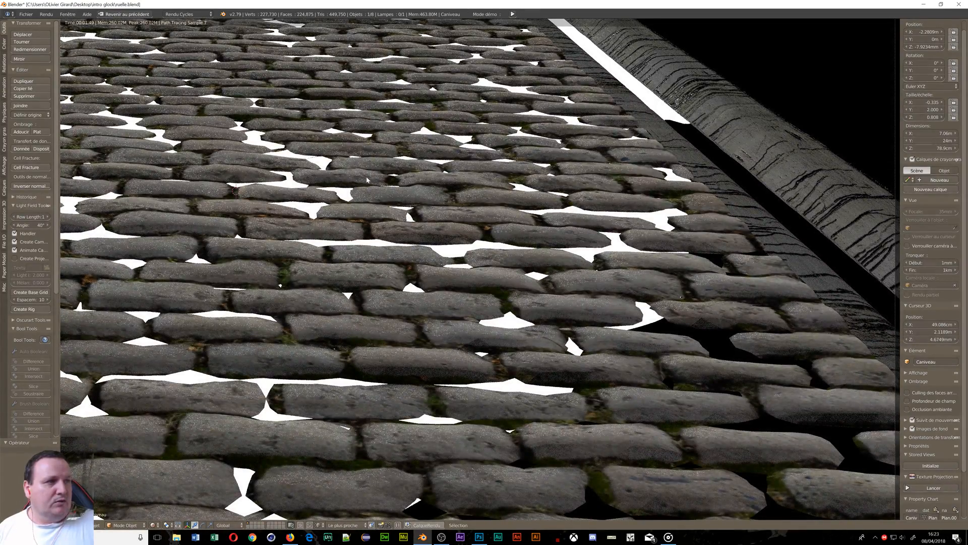
key(shift+space)
key(KP_0)
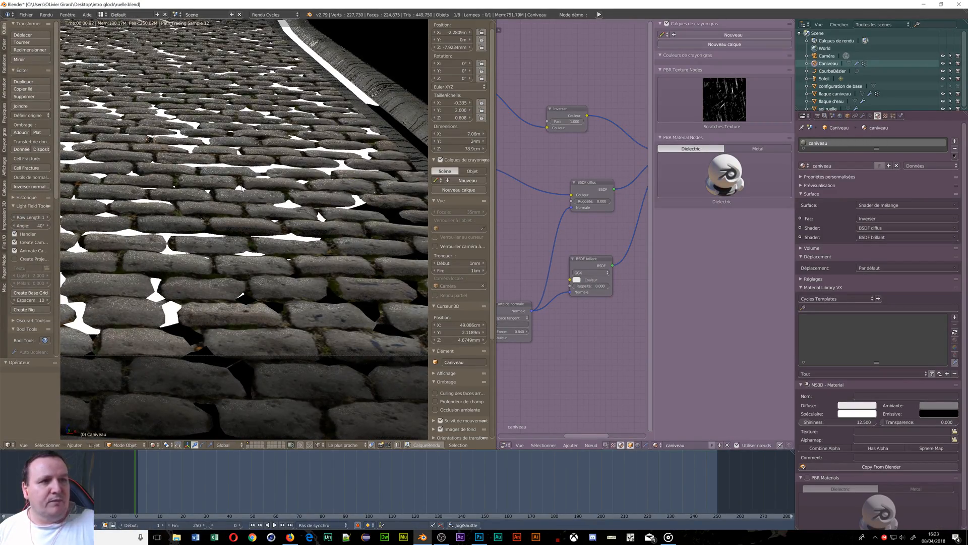
key(shift+z)
scroll(260, 164, down, 5)
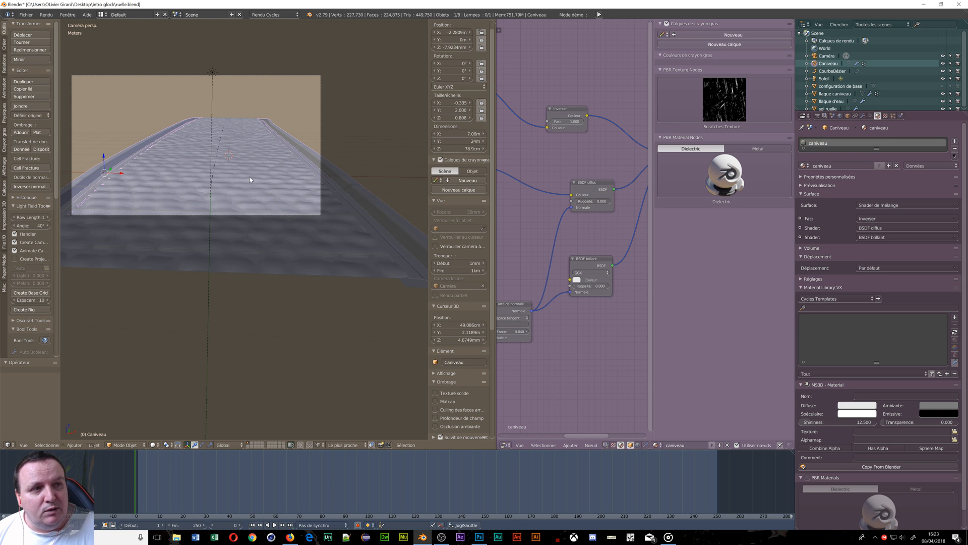
Duplicate the sol ruelle cobblestone ground in place, without offsetting the copy
right_click(250, 180)
right_click(250, 179)
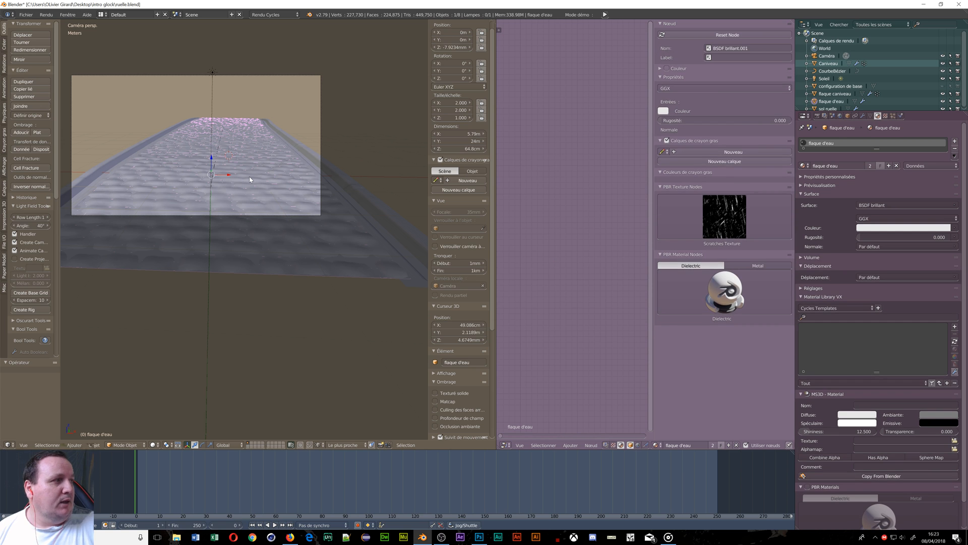
right_click(250, 179)
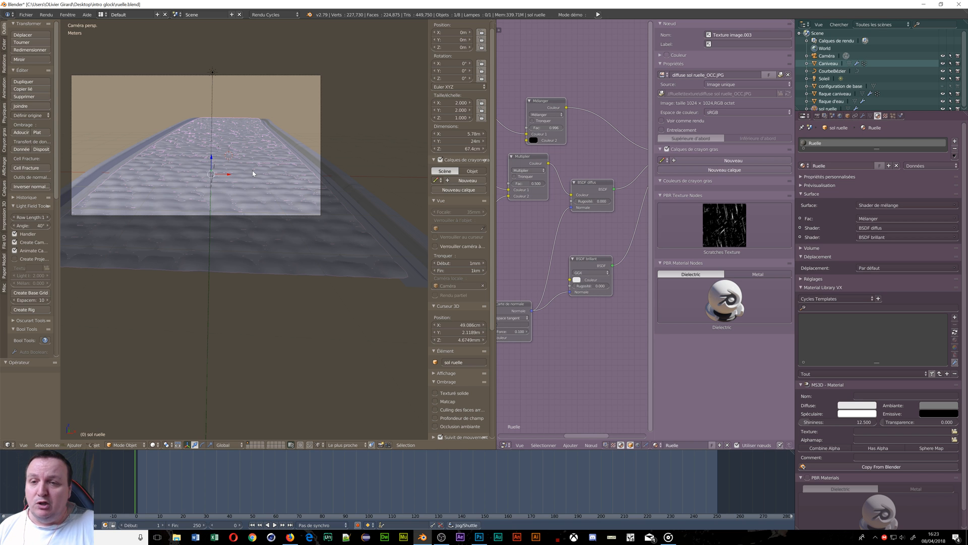
key(shift+d)
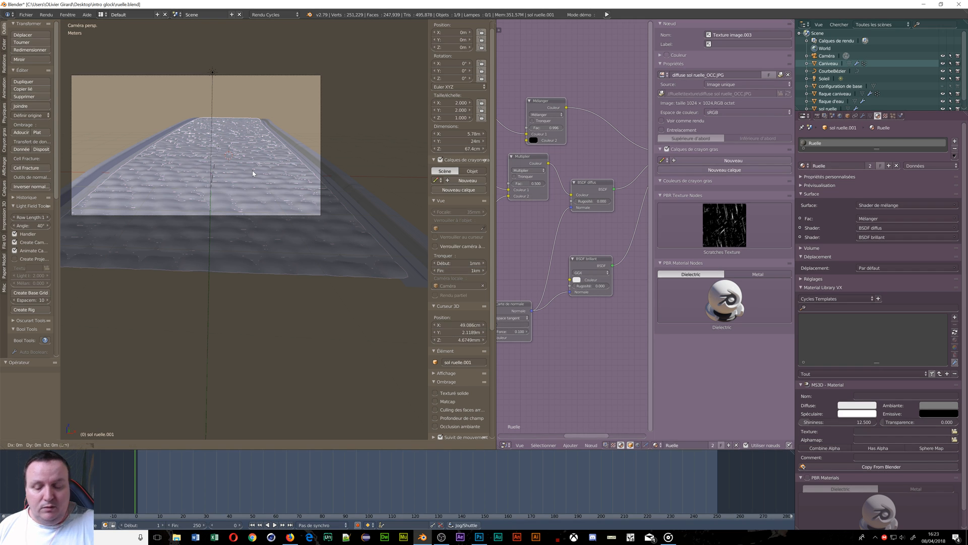
right_click(253, 173)
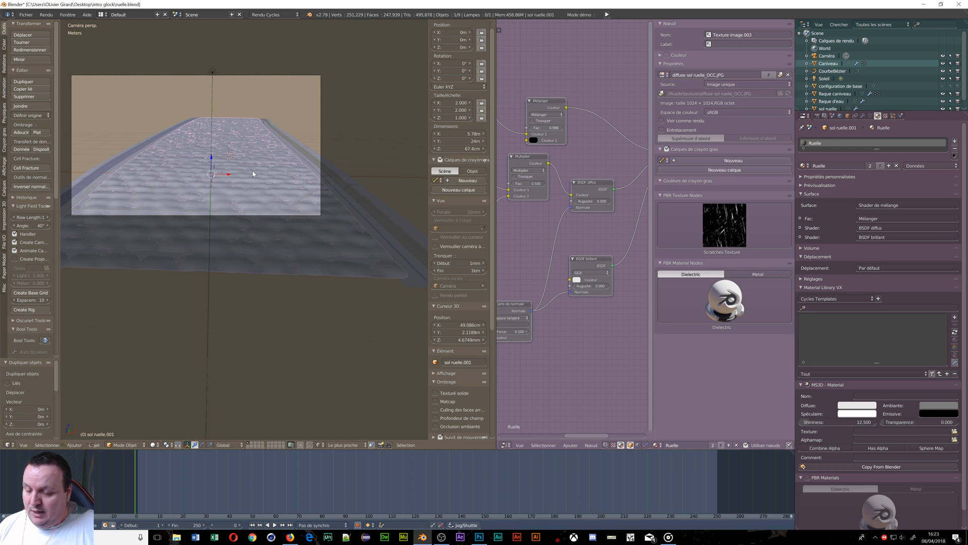
Scale the duplicated ground by about 0.283 along X and raise it about 13.5 cm along Z
key(s)
key(x)
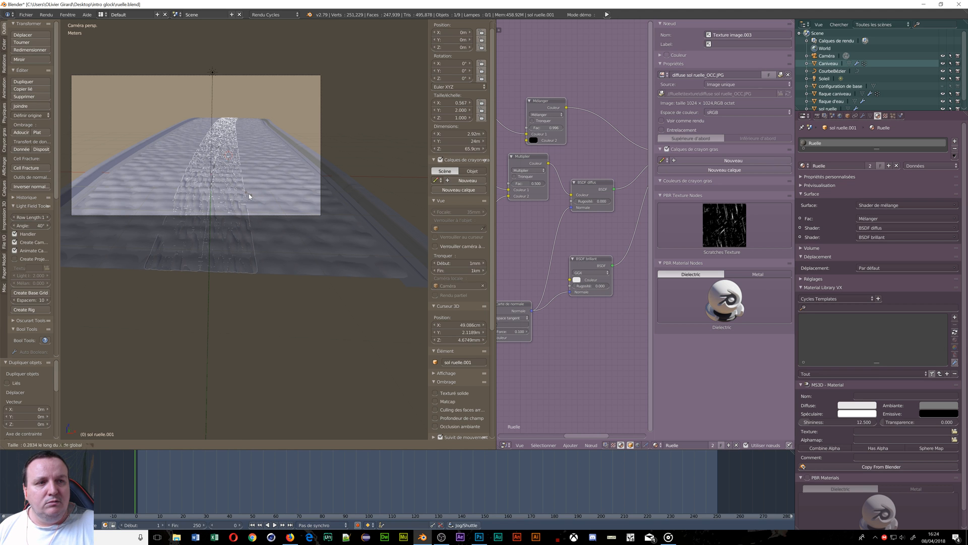
click(249, 196)
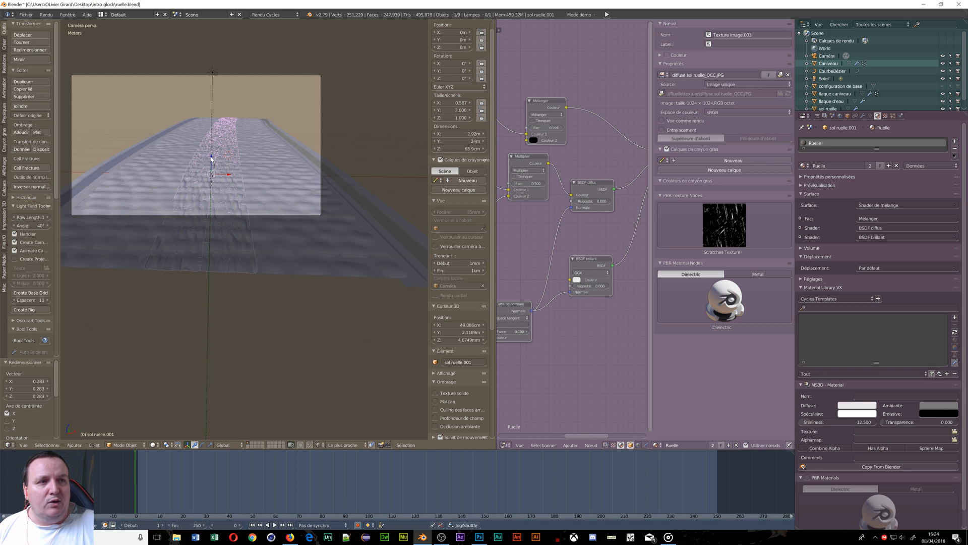
key(g)
key(z)
click(214, 156)
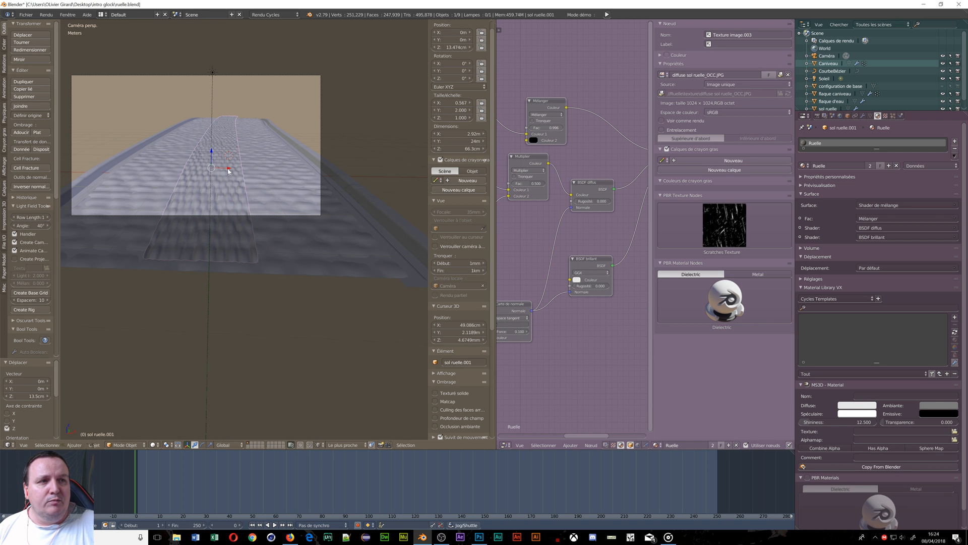
Move the narrow strip along X to about 3.225 m, placing it along the outer edge of the alley's right gutter
key(g)
key(x)
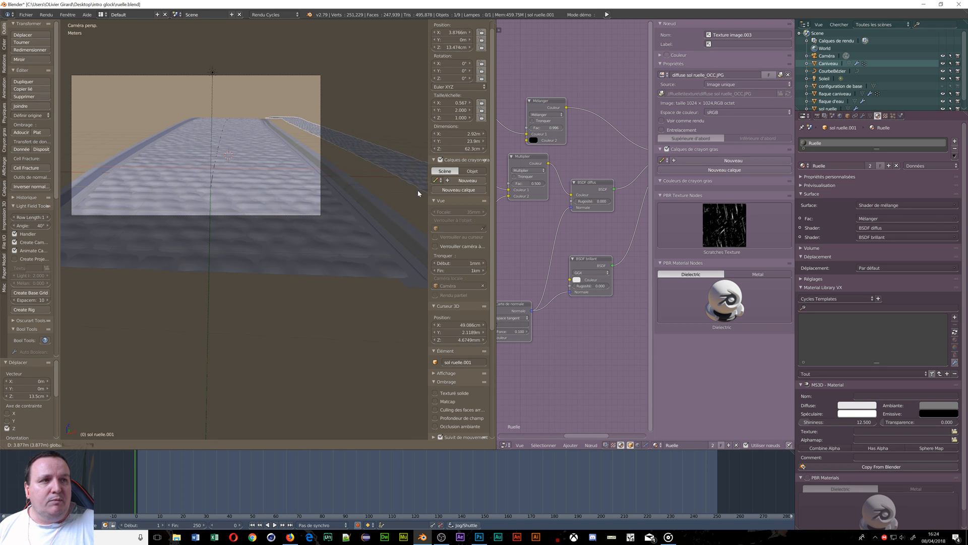
click(384, 209)
key(KP_0)
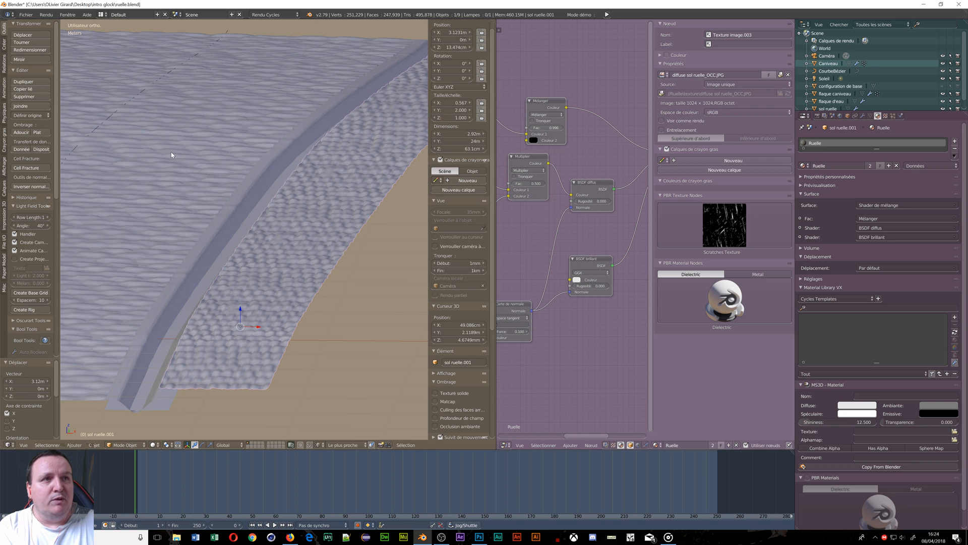
key(KP_7)
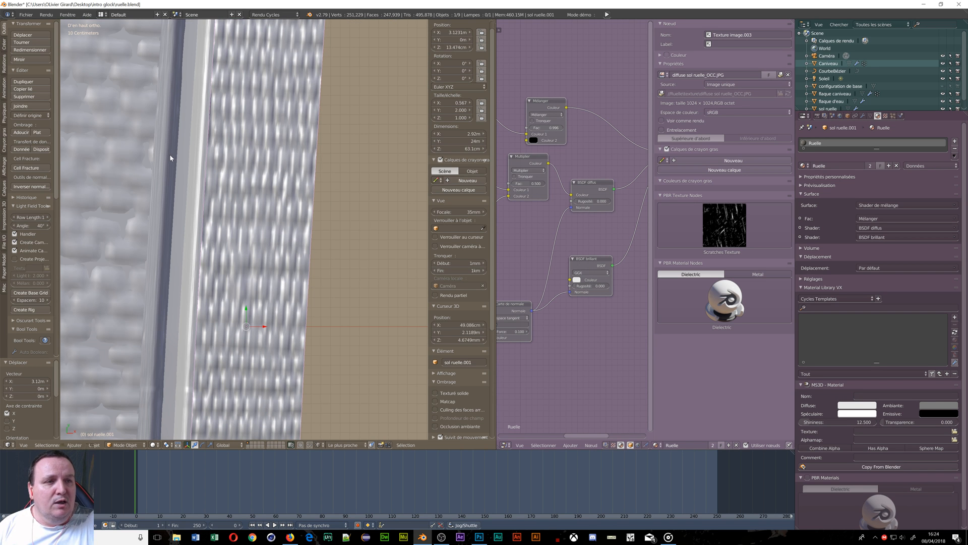
scroll(201, 177, up, 2)
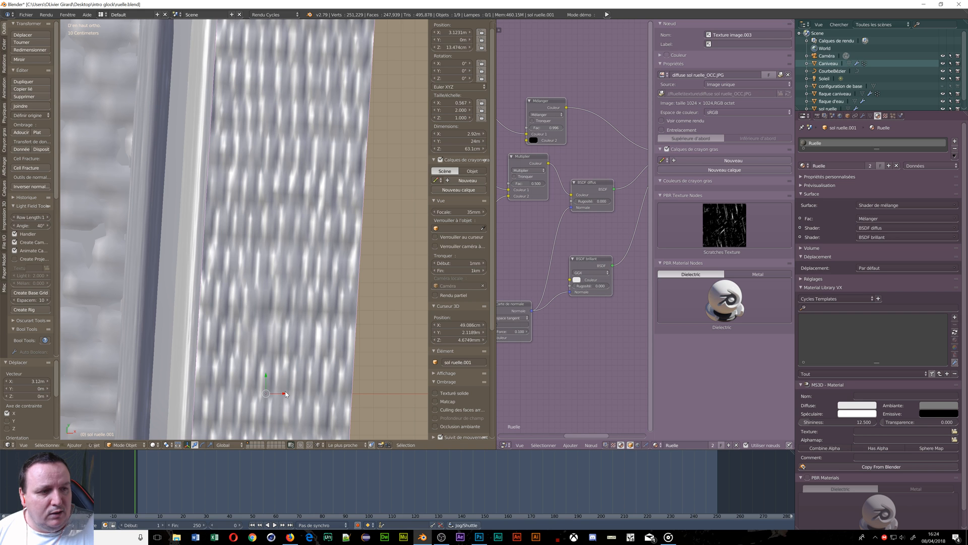
drag(285, 393, 298, 398)
scroll(318, 377, down, 4)
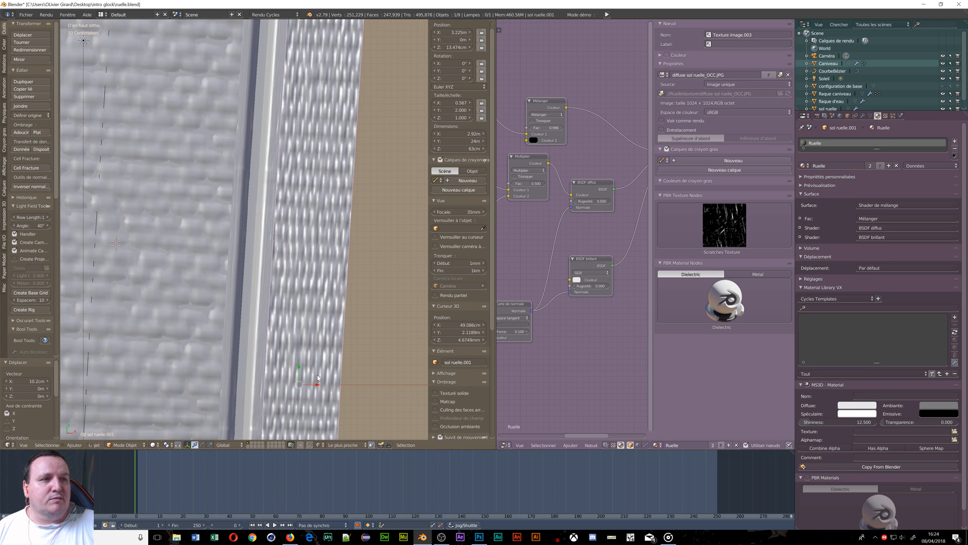
scroll(318, 377, down, 5)
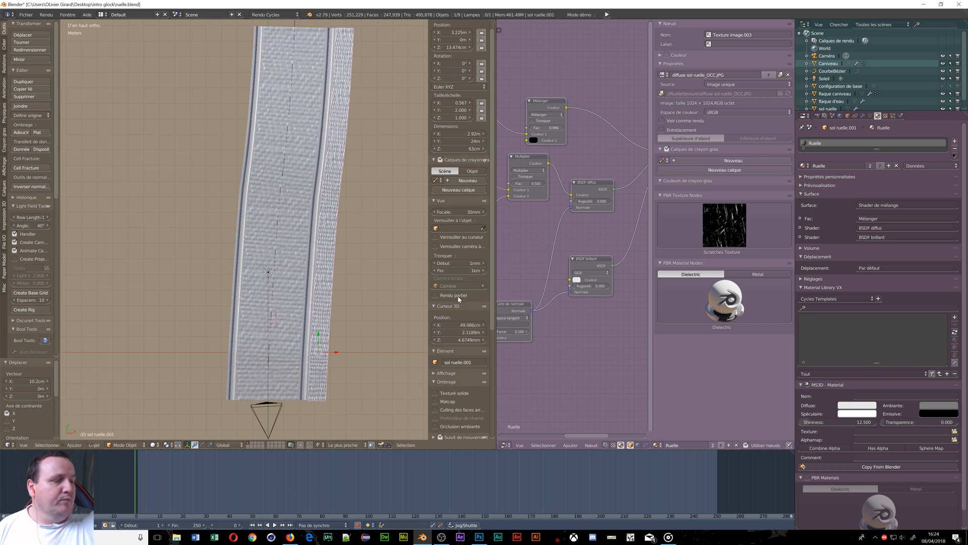
Set the strength of the right strip's Displace modifier to 0.005
click(864, 116)
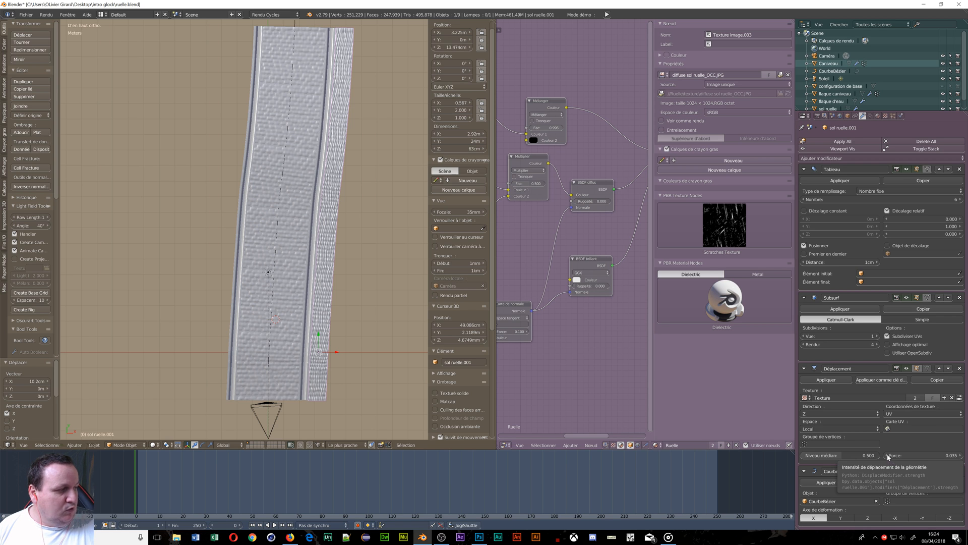
drag(888, 456, 896, 457)
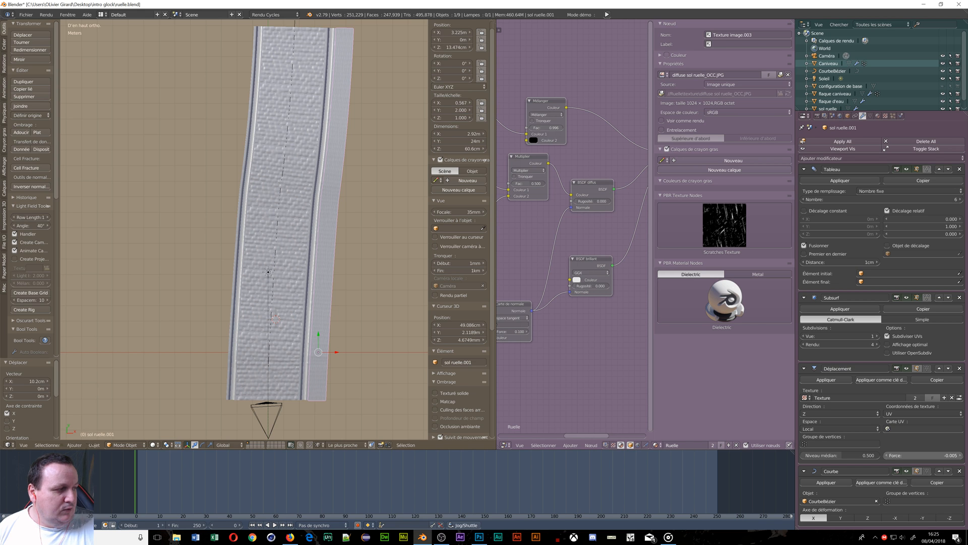
drag(897, 457, 908, 457)
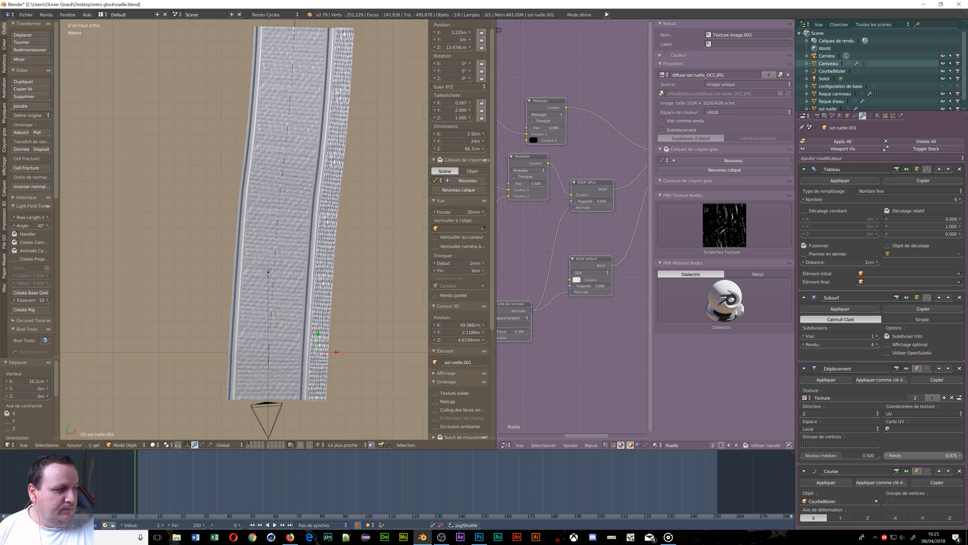
drag(908, 456, 898, 456)
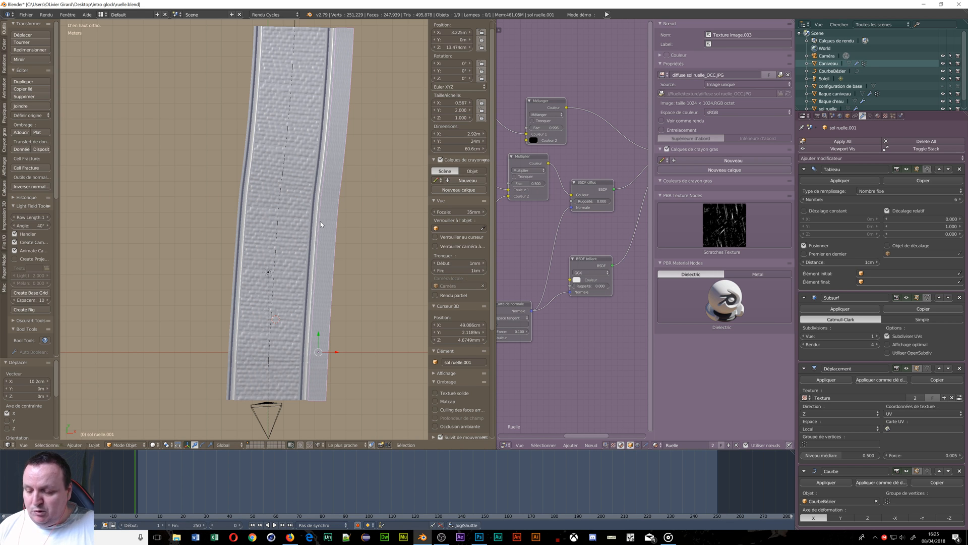
Inspect the flattened strip through the camera in rendered shading, and return the viewport to solid shading
key(KP_0)
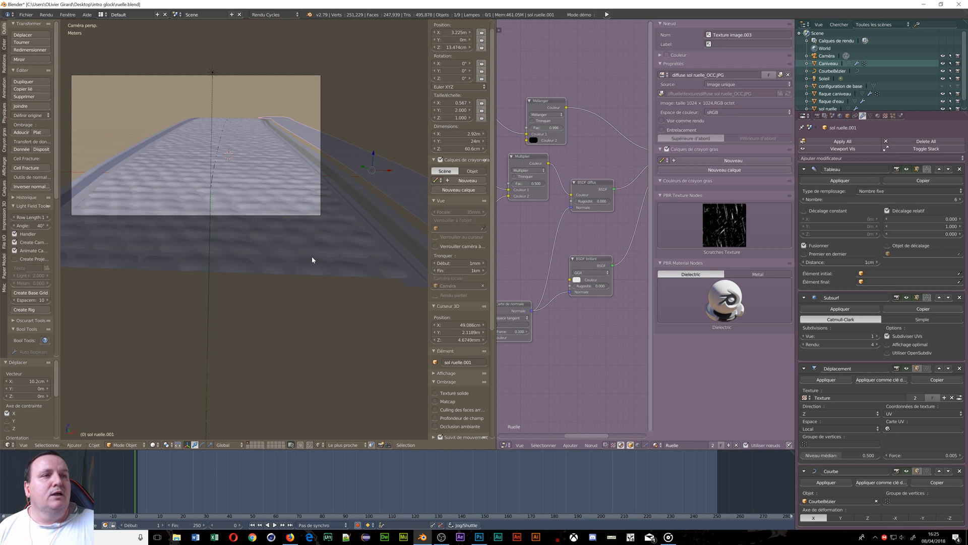
key(shift+z)
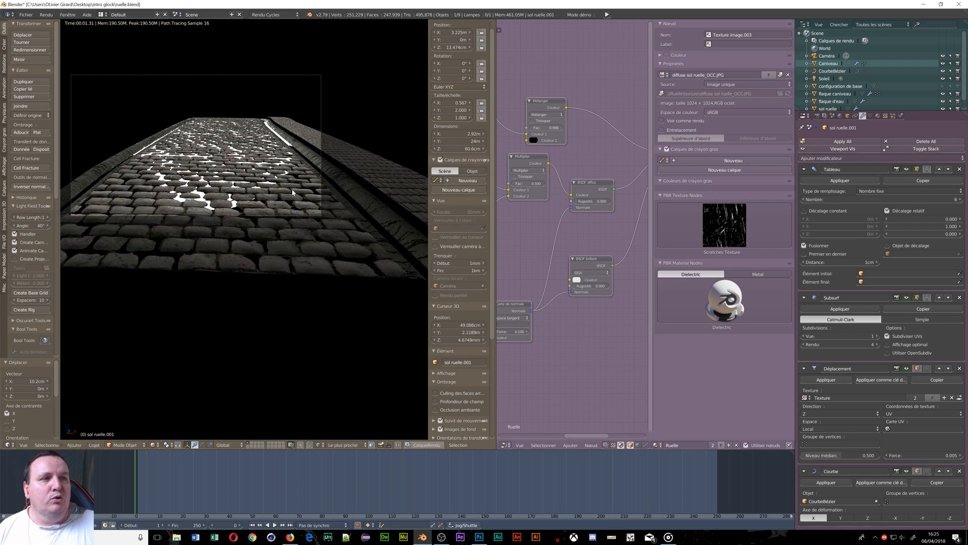
scroll(292, 189, up, 3)
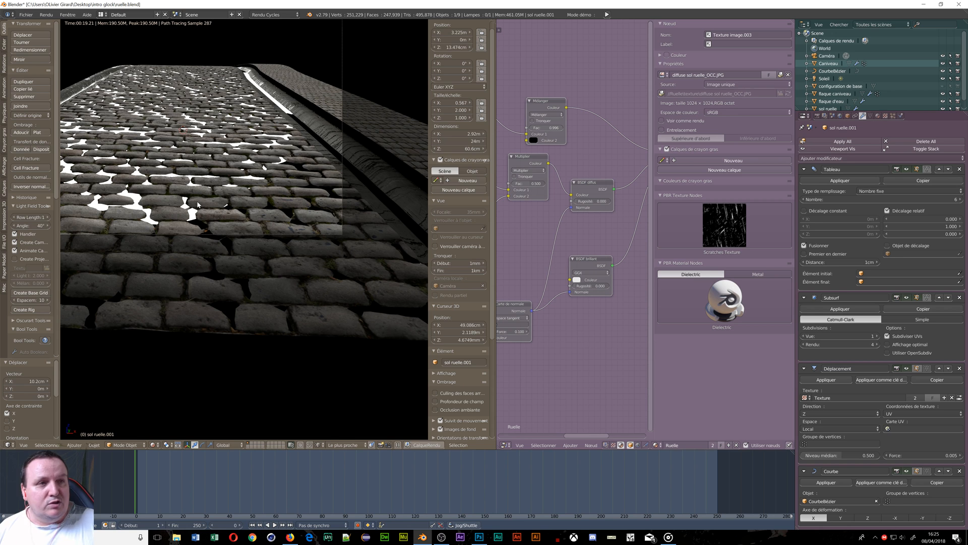
key(z)
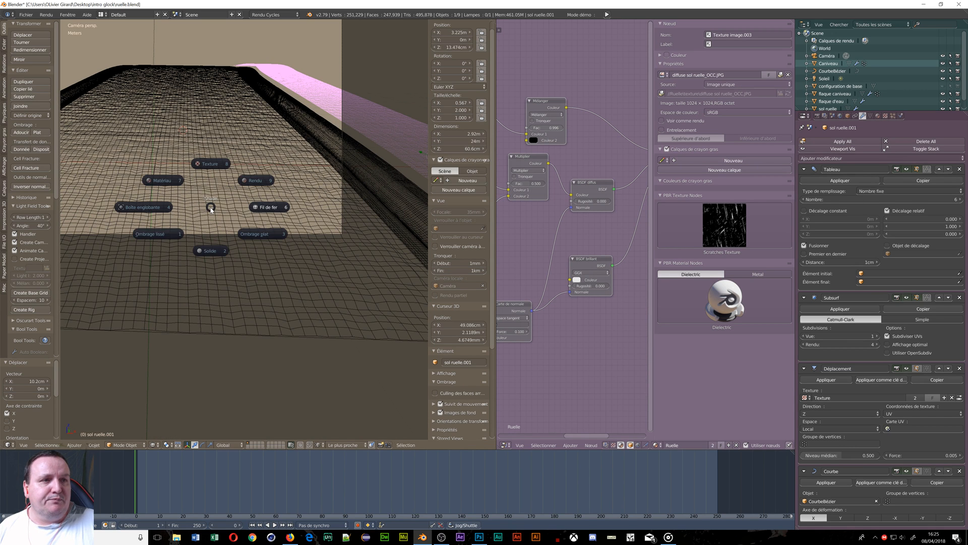
click(212, 250)
scroll(215, 247, down, 3)
scroll(225, 206, down, 1)
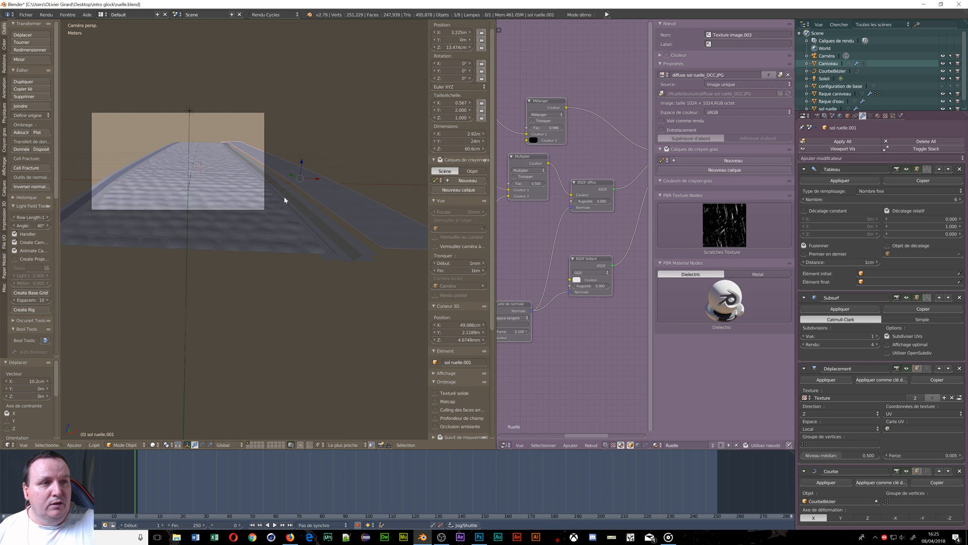
Duplicate the side strip and place the copy at about -3.19 m along X, against the outer edge of the left gutter
key(shift+d)
key(x)
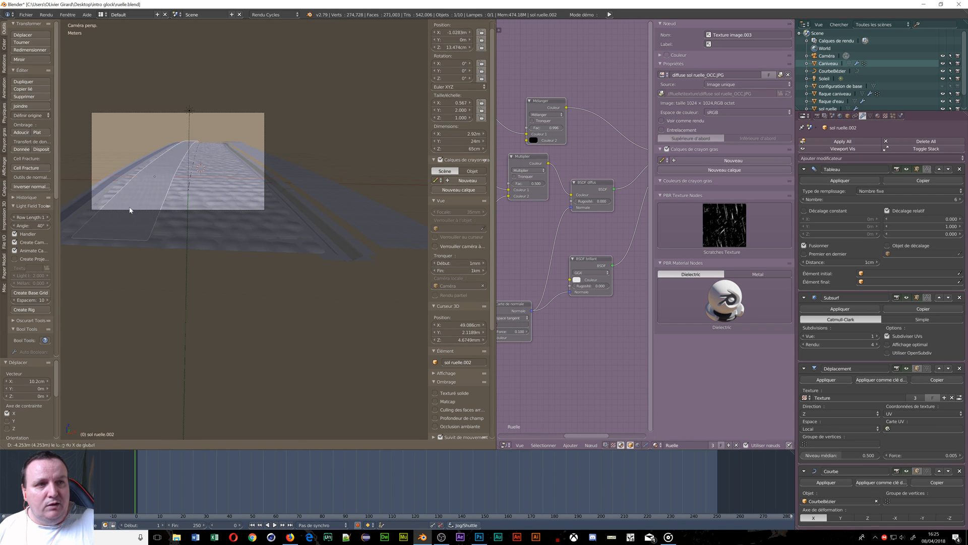
click(69, 201)
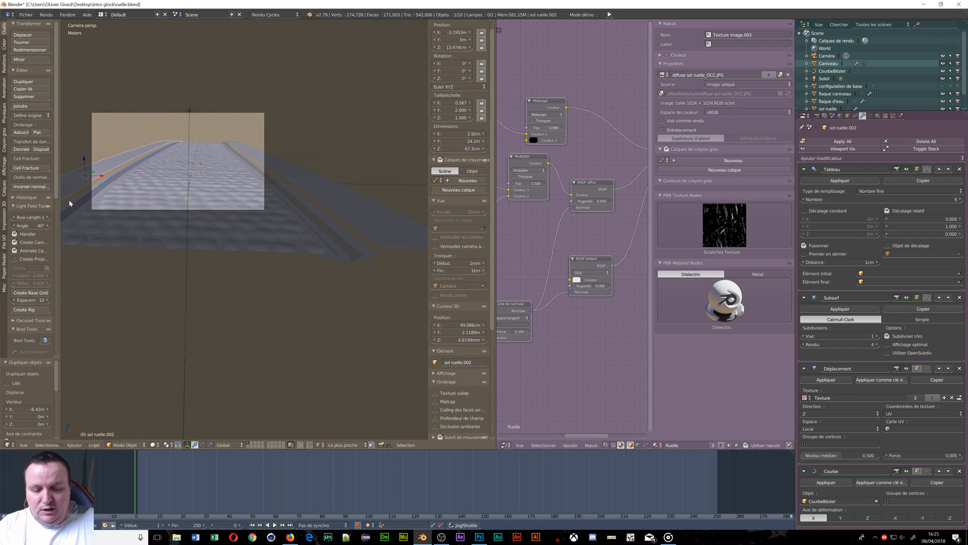
key(KP_7)
scroll(121, 141, up, 6)
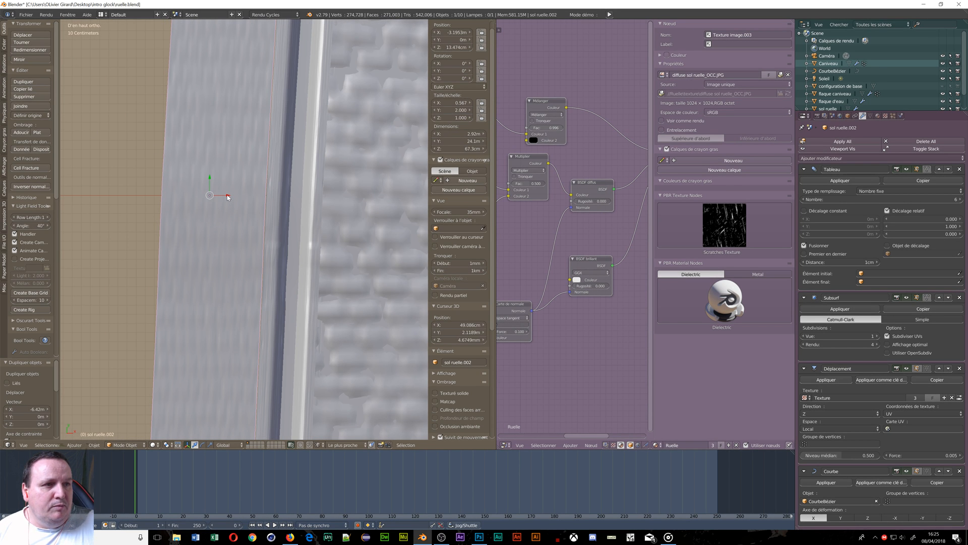
mouse_move(227, 197)
mouse_down()
mouse_move(219, 196)
mouse_move(228, 204)
mouse_up()
scroll(245, 188, down, 5)
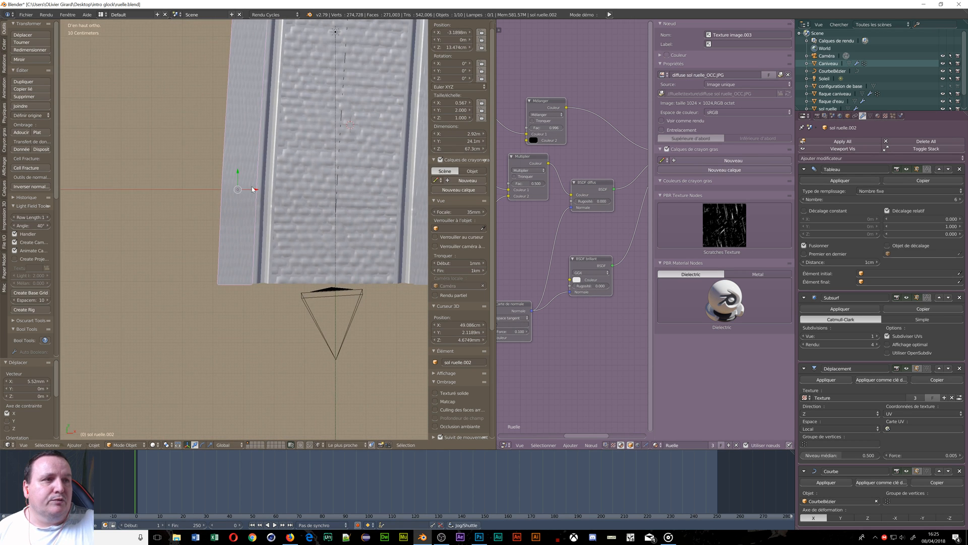
scroll(258, 156, up, 5)
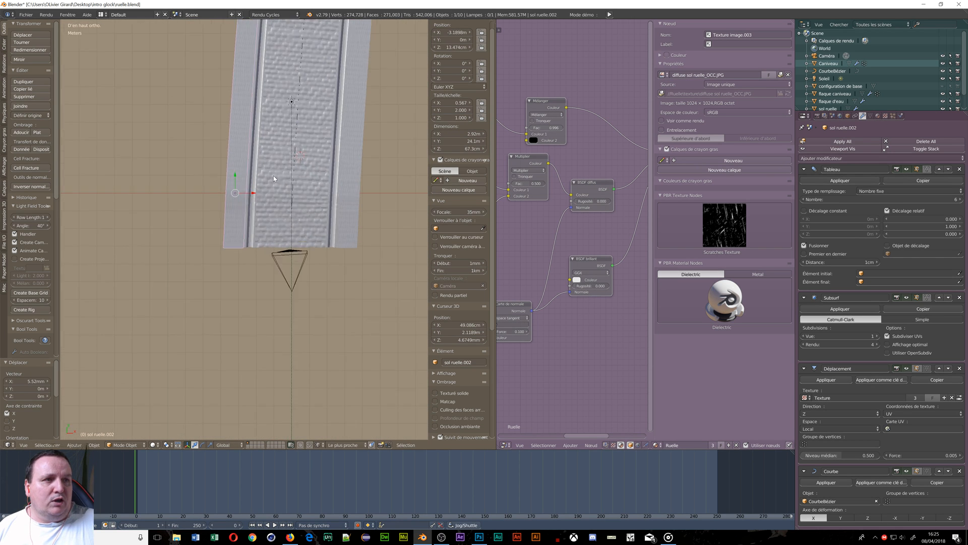
scroll(273, 178, down, 2)
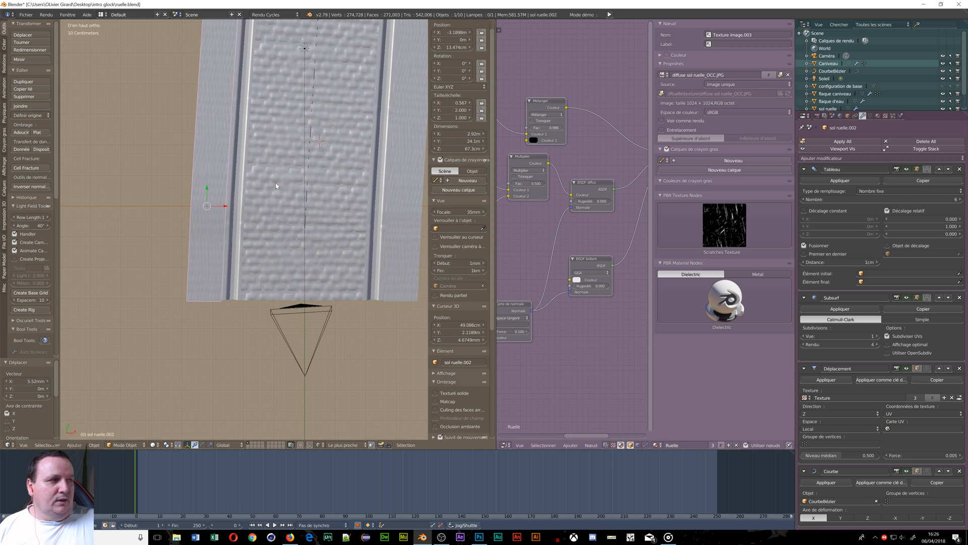
scroll(259, 166, down, 4)
scroll(259, 166, up, 4)
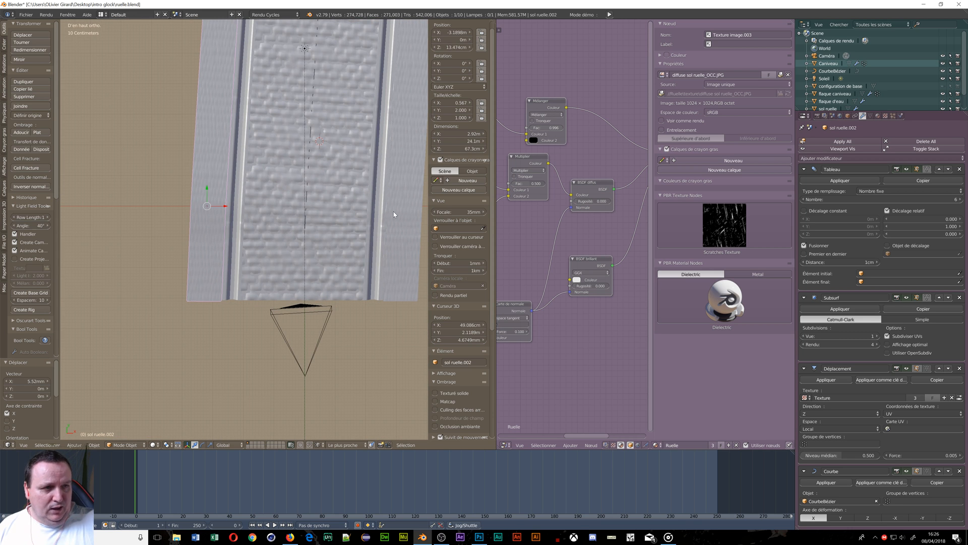
Rename the strip beside the left gutter as Trottoir
shift+right_click(394, 214)
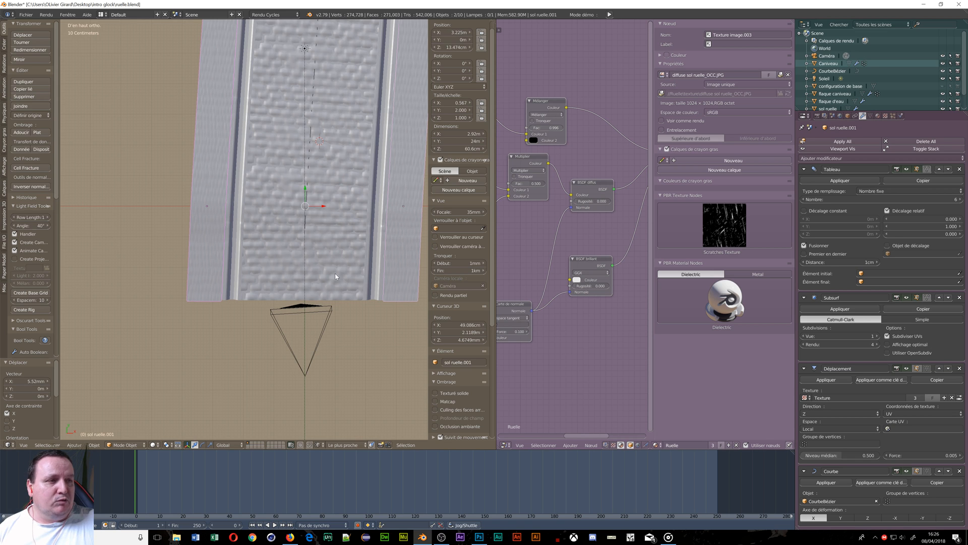
right_click(196, 206)
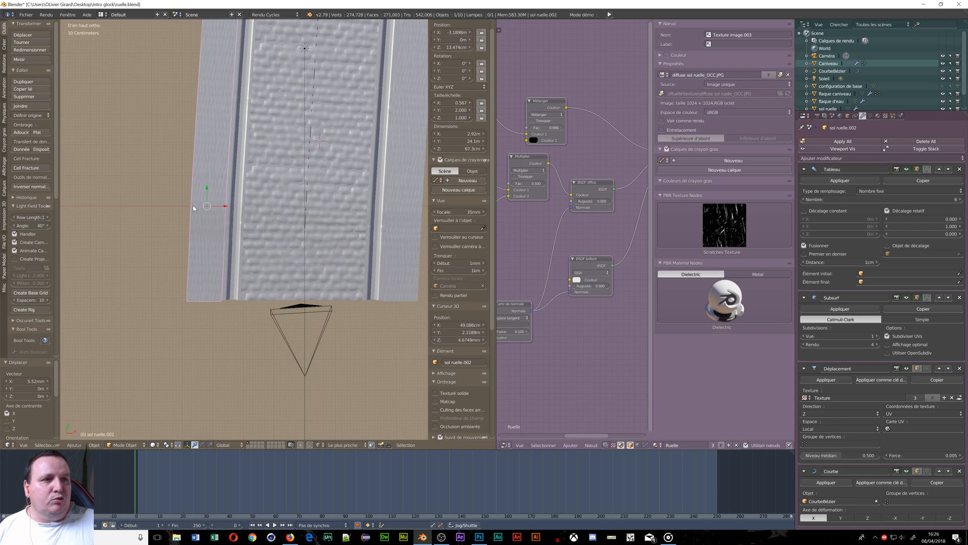
click(848, 116)
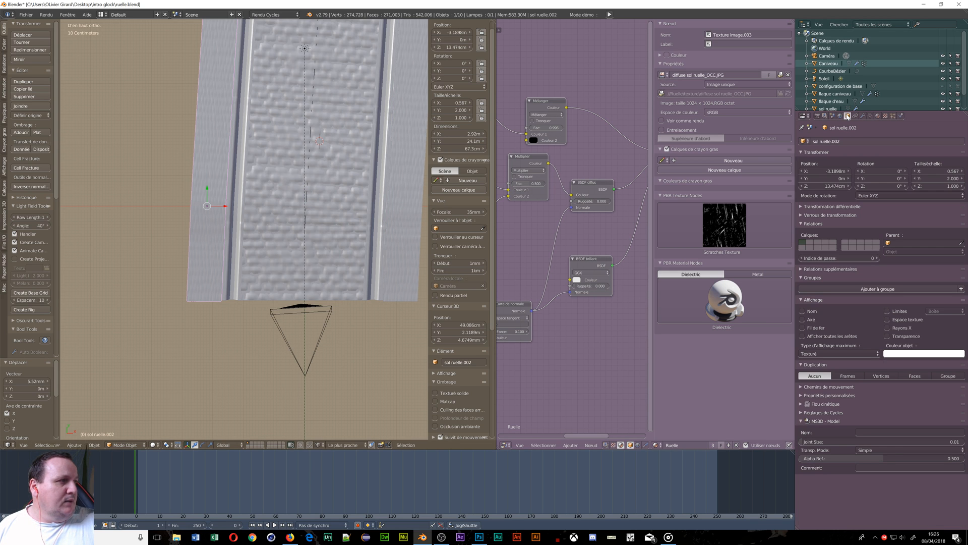
click(846, 143)
text(Tr)
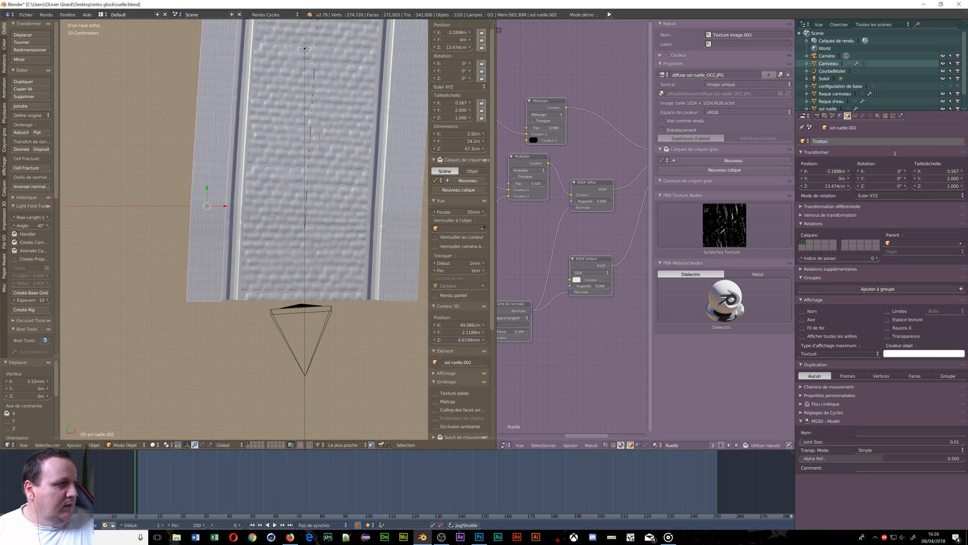
text(ottoir)
key(Return)
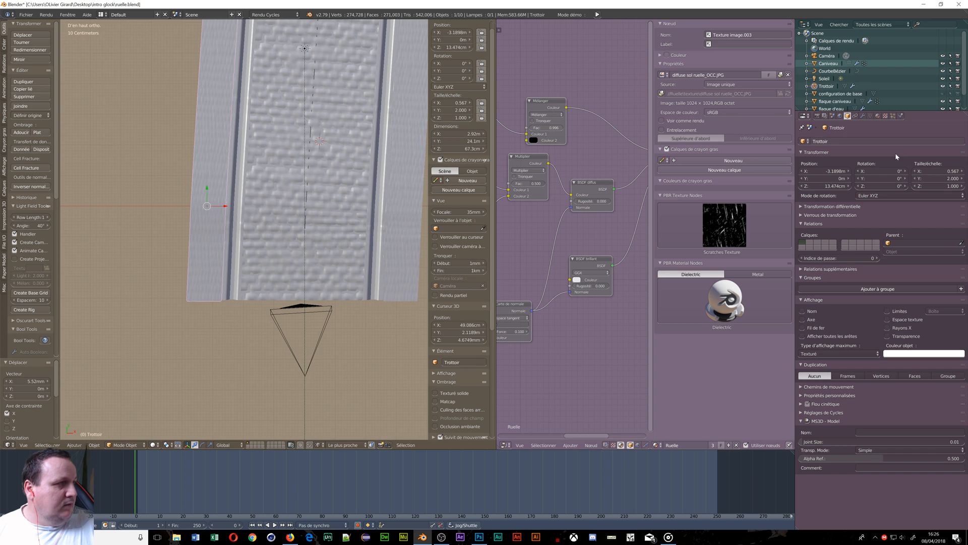
Select the strip beside the right gutter and rename it as Trottoir too
right_click(414, 192)
click(857, 141)
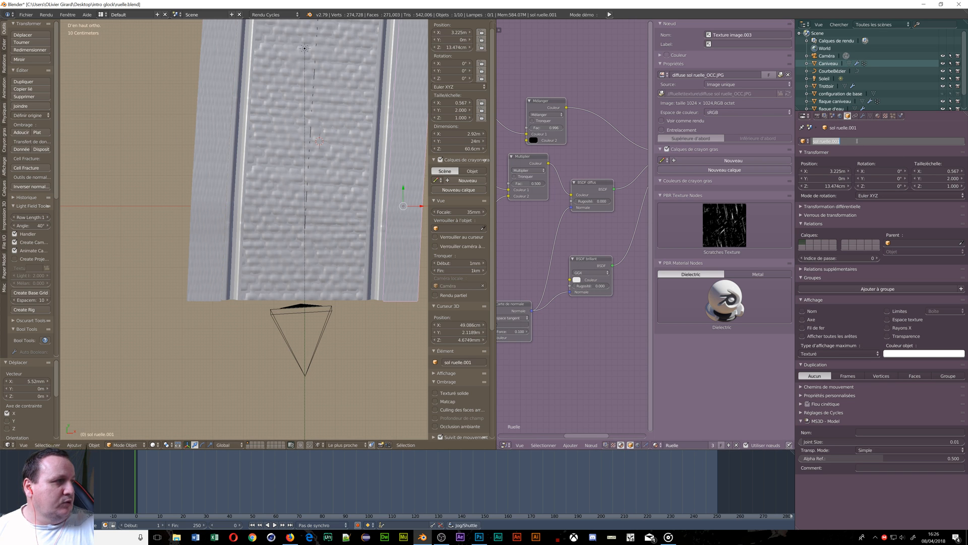
text(Trottoir)
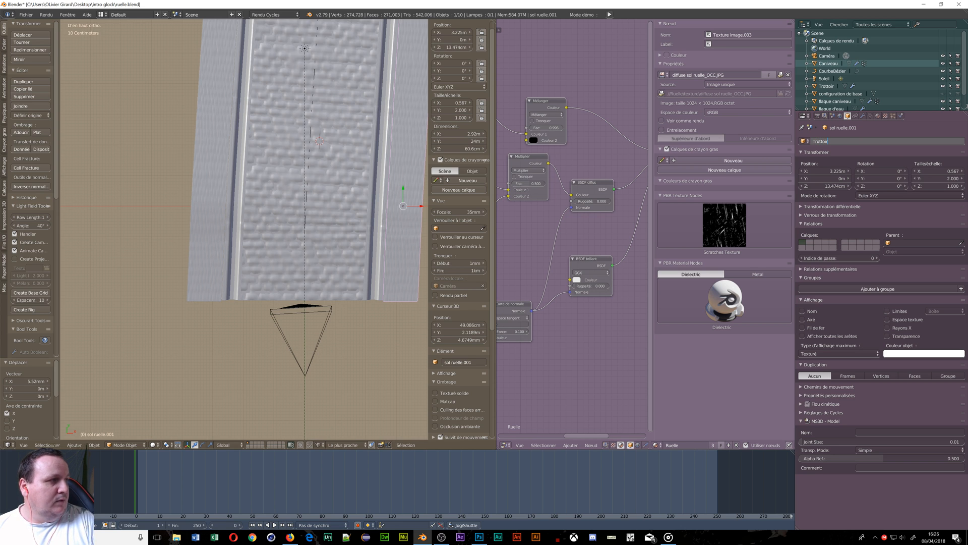
key(Return)
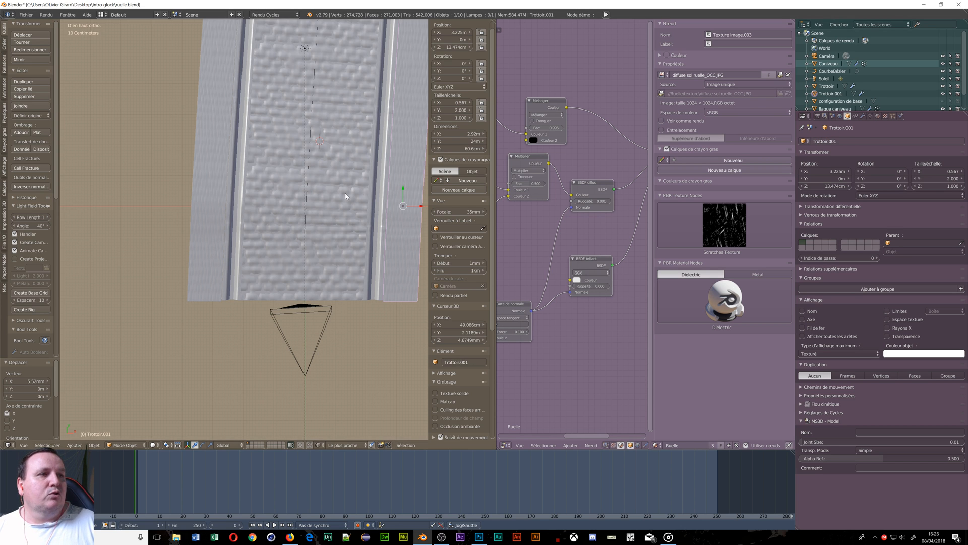
Switch to Firefox and show the FloorsRegular0277 paving texture page on textures.com
scroll(322, 237, down, 7)
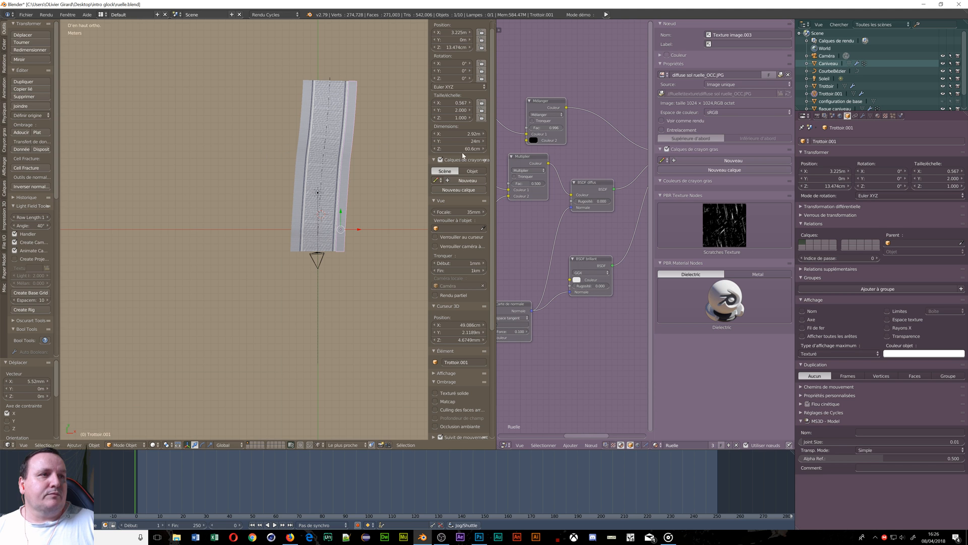
scroll(362, 270, up, 6)
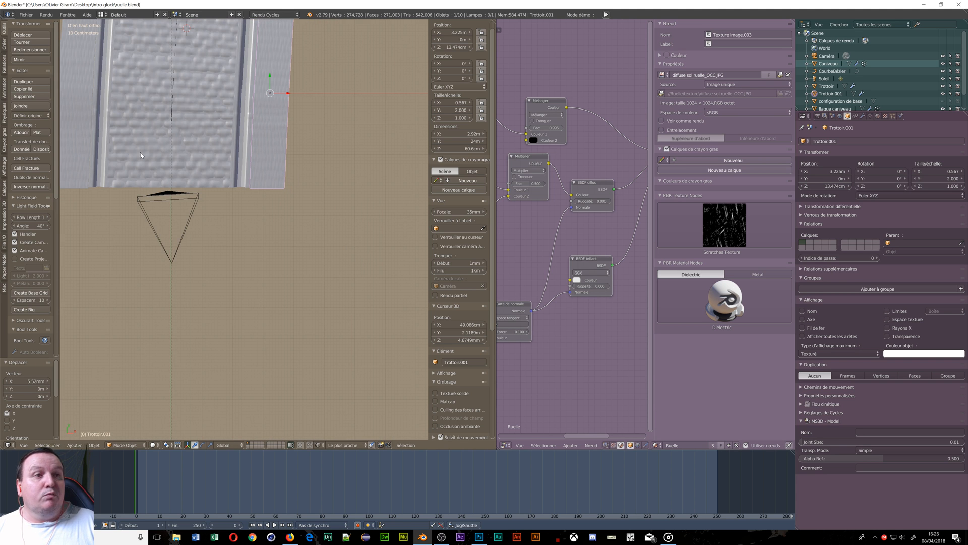
scroll(140, 153, up, 2)
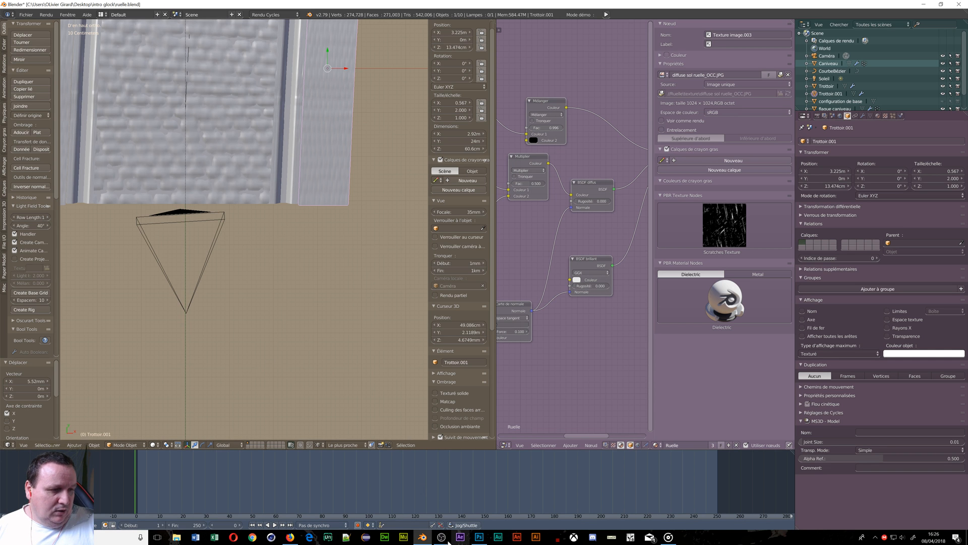
mouse_move(288, 541)
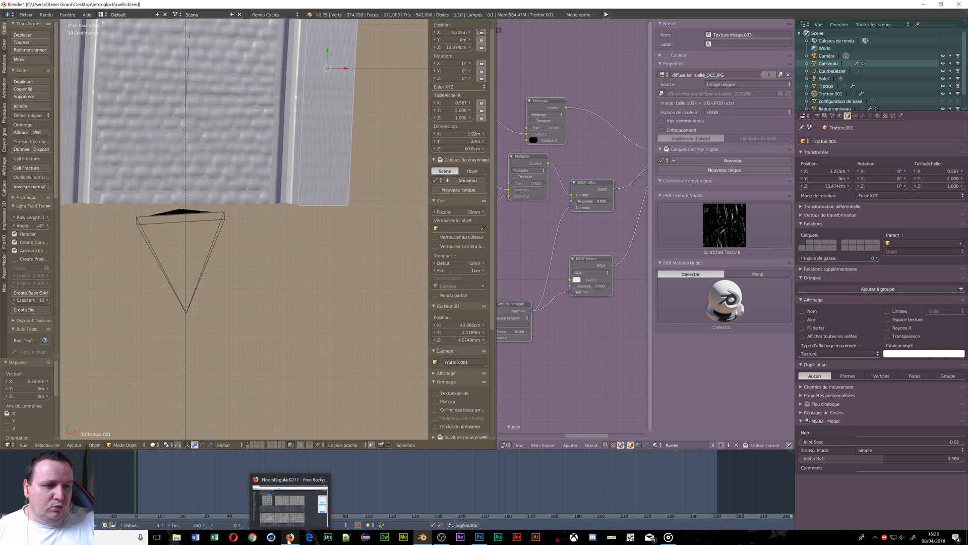
click(281, 520)
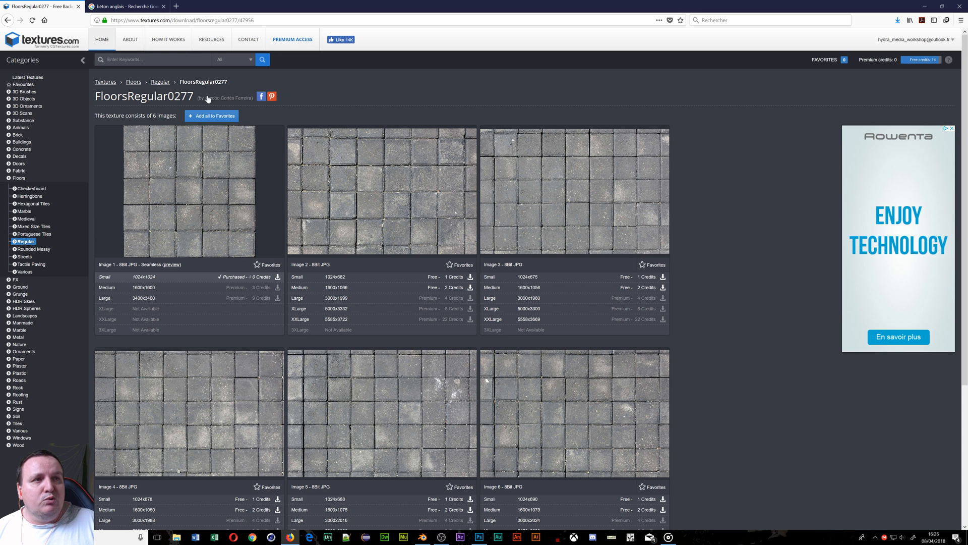
Browse the Regular floors category on textures.com, and switch to Photoshop to view the bordure trottoir_disp.jpg displacement map
click(163, 84)
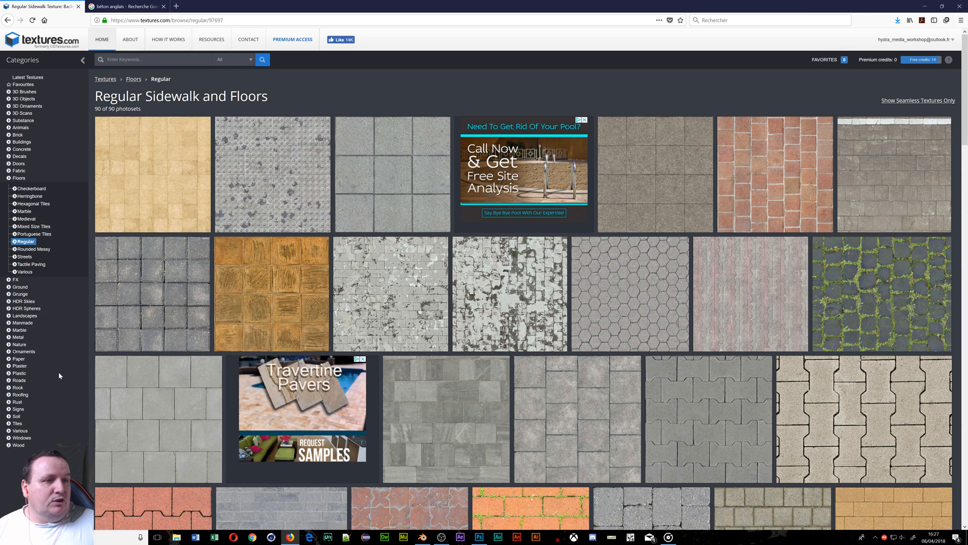
click(482, 535)
click(147, 30)
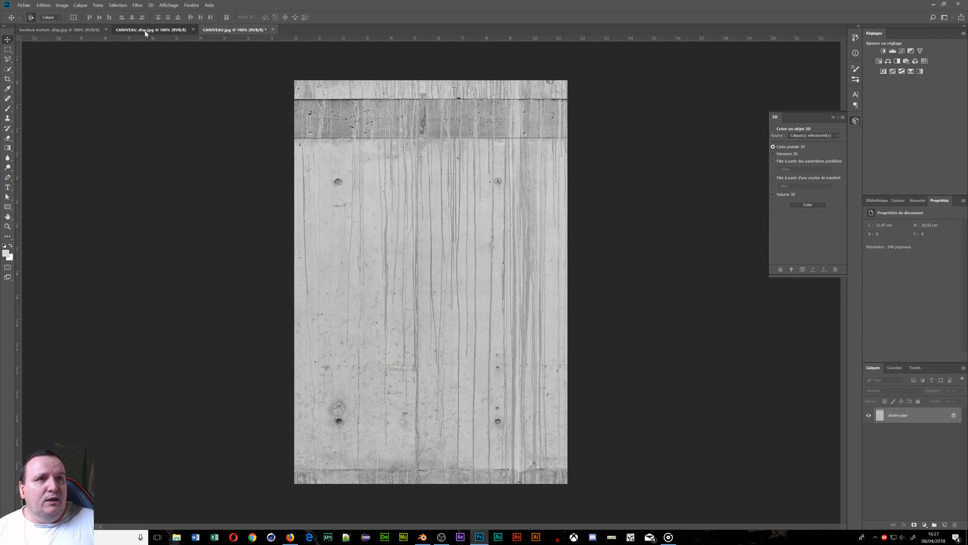
click(83, 30)
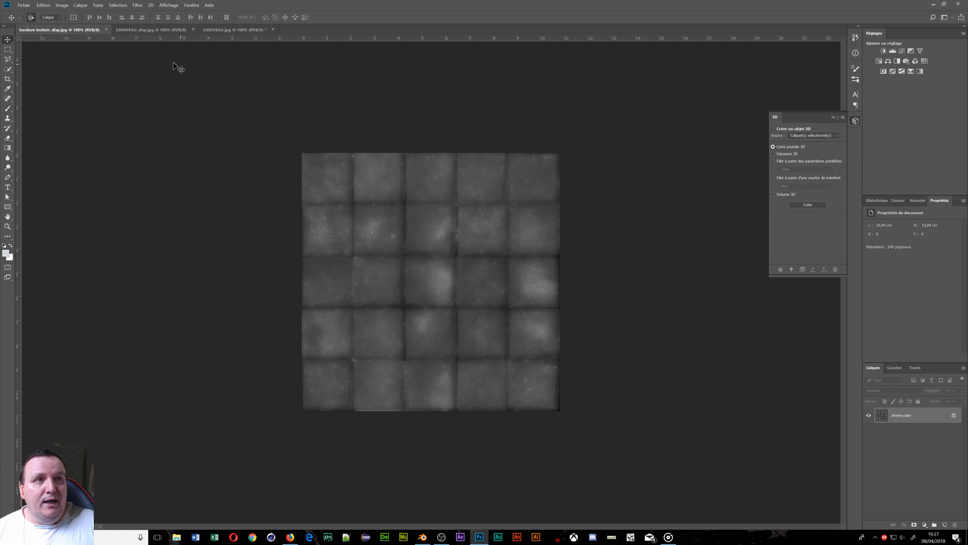
Switch back to Blender and duplicate the Trottoir strip beside the left gutter, leaving the copy in place
click(934, 4)
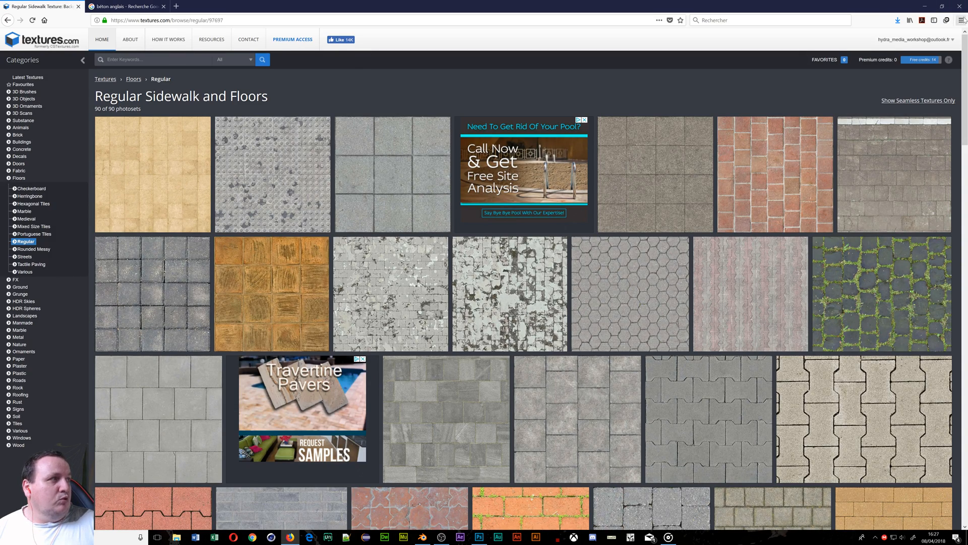
click(925, 6)
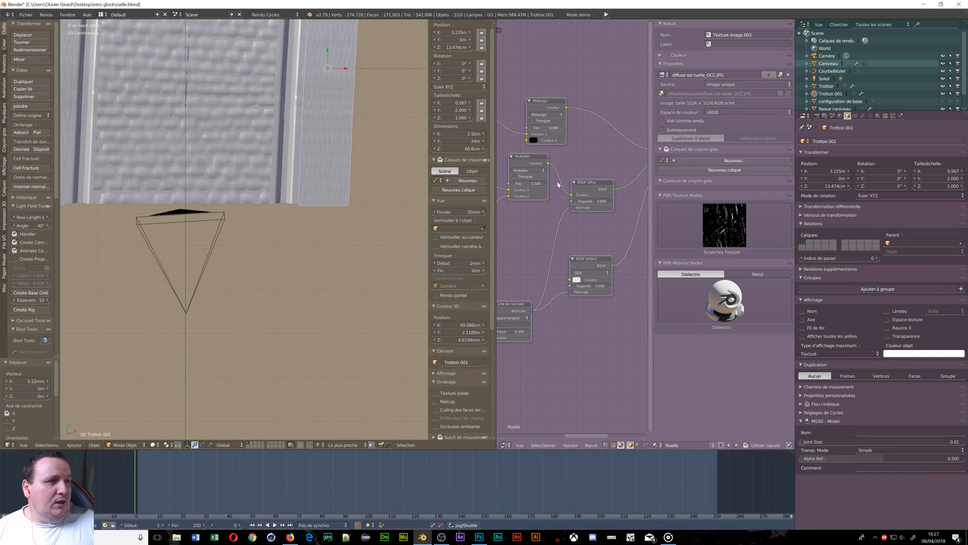
scroll(559, 184, down, 2)
scroll(248, 252, down, 2)
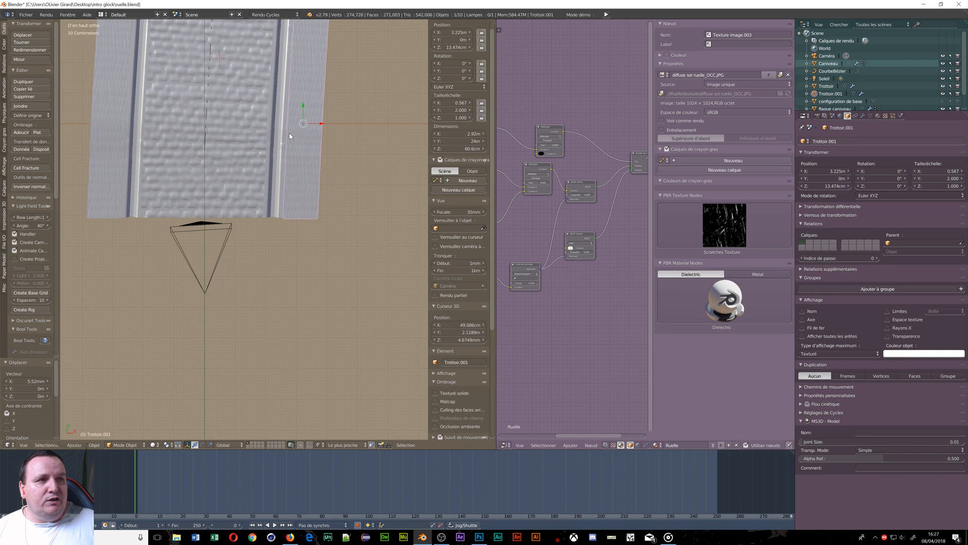
right_click(91, 168)
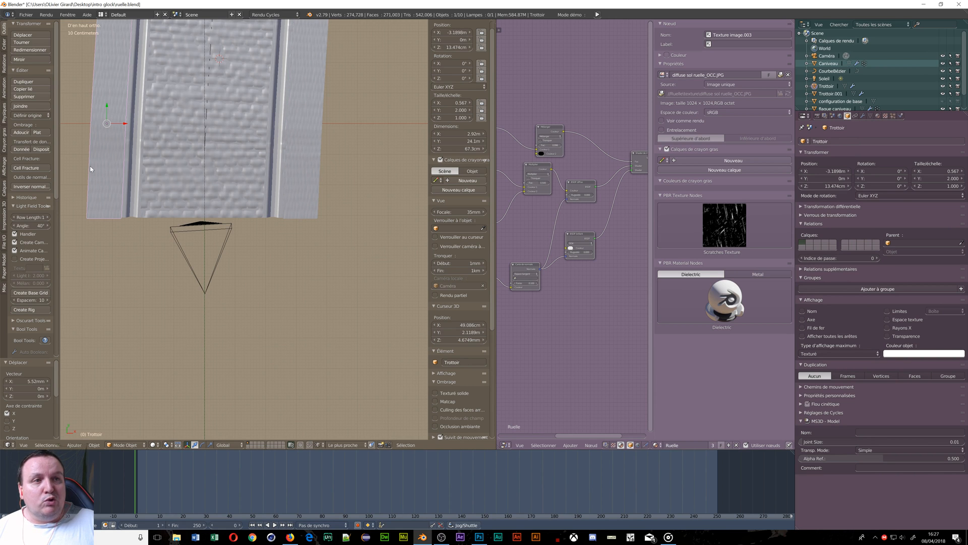
key(shift+d)
right_click(168, 134)
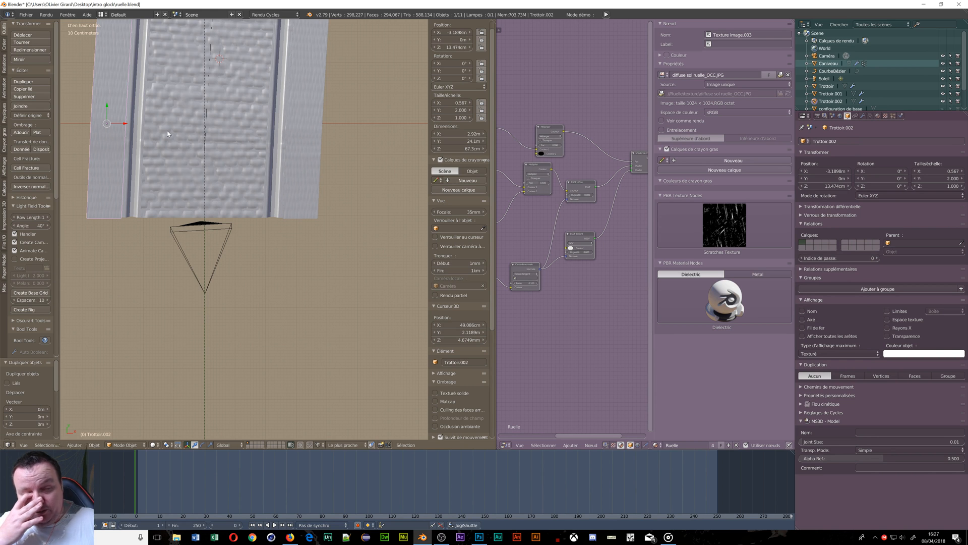
Rename the duplicated sidewalk strip as Bordure de trottoir
click(849, 141)
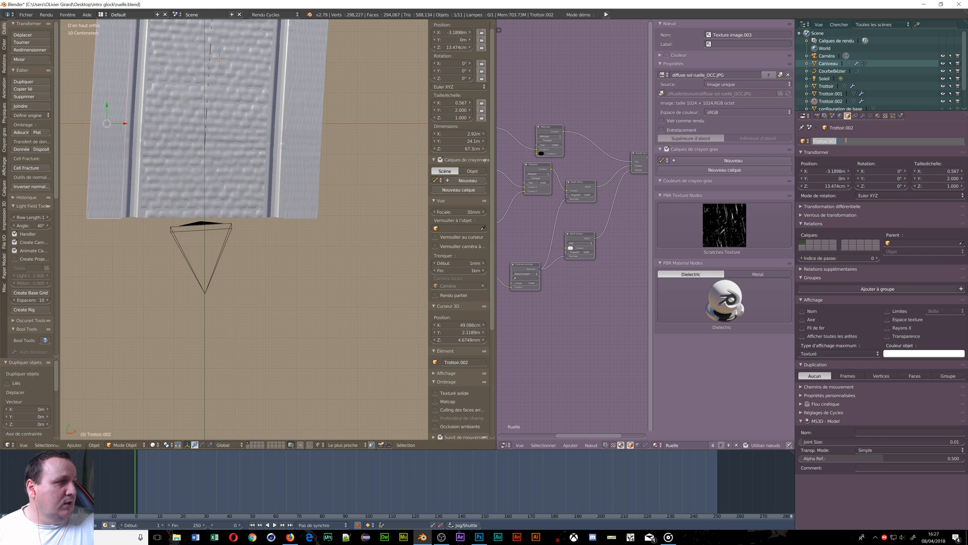
text(Bordure de t)
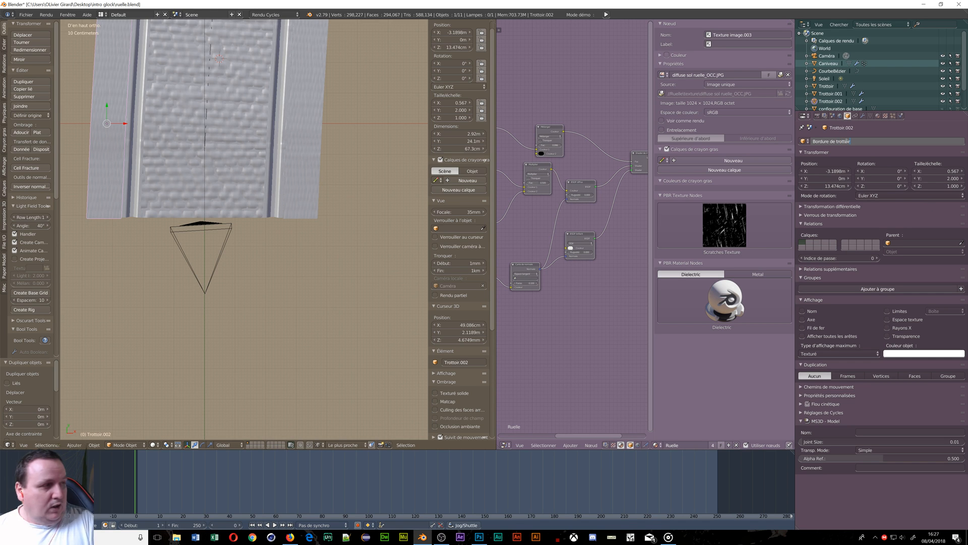
key(Return)
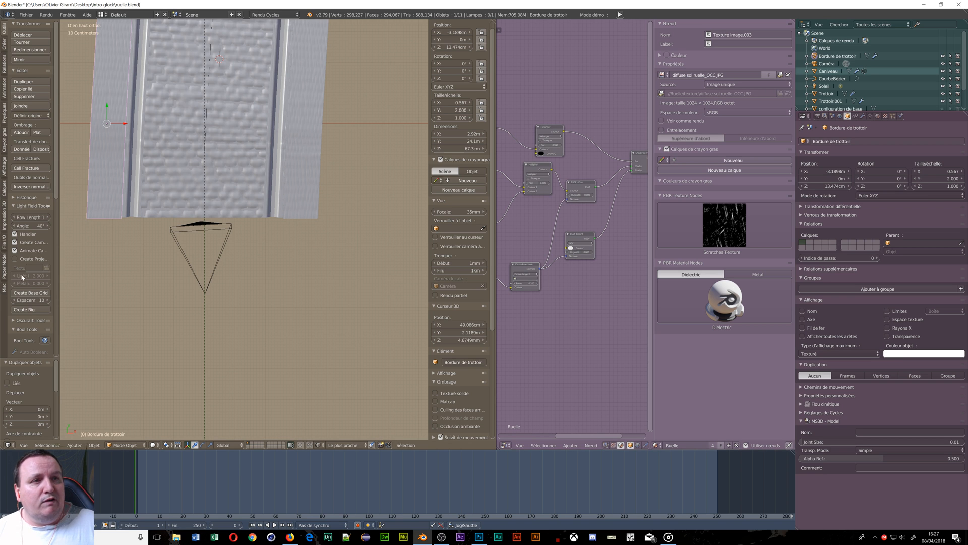
Make a separate copy of the Ruelle material for the duplicated strip and name it Bordure de trottoir
scroll(158, 259, up, 2)
shift+middle_drag(104, 113, 214, 186)
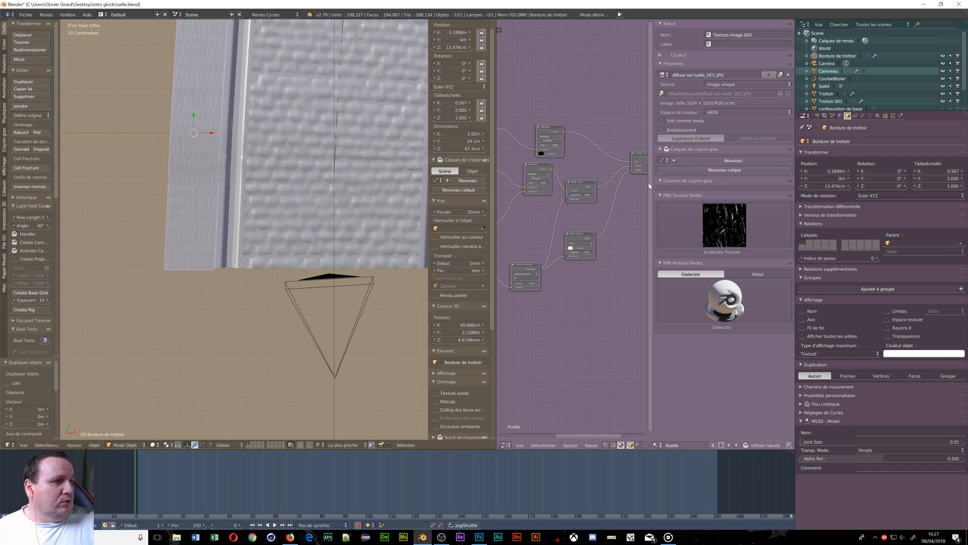
scroll(610, 192, down, 3)
key(Home)
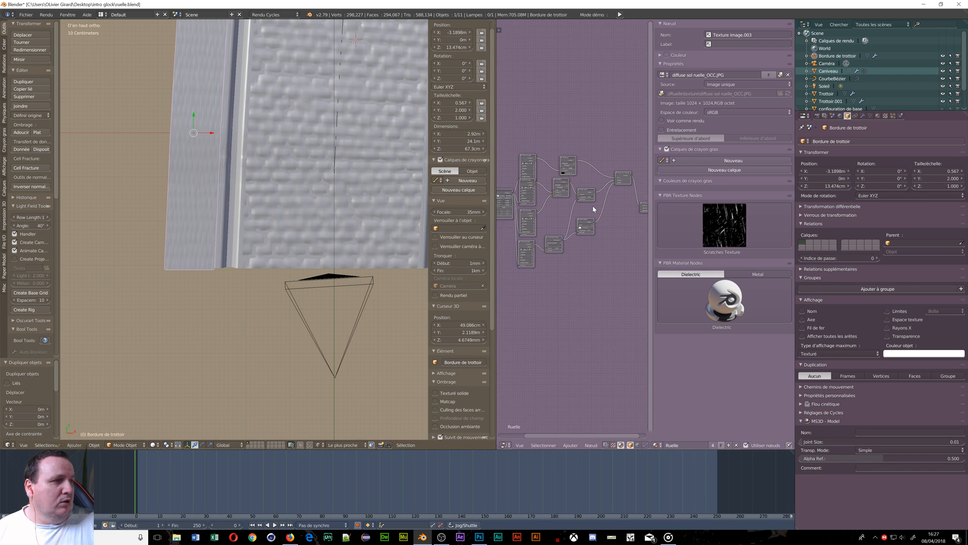
click(878, 116)
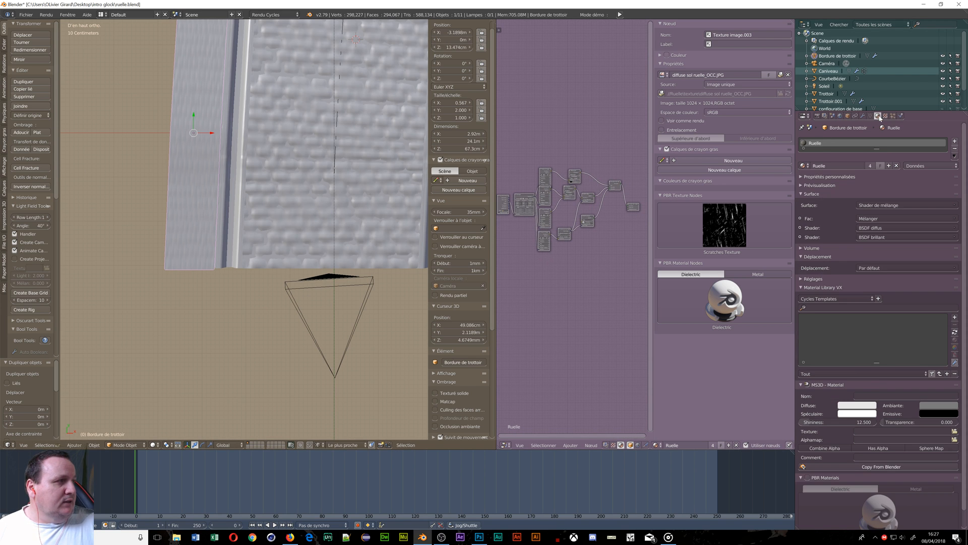
click(889, 166)
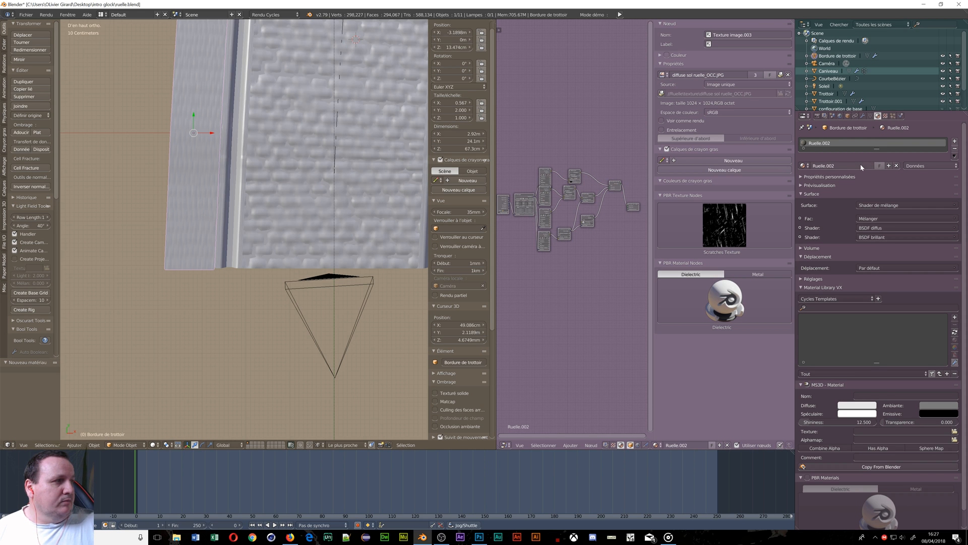
click(846, 164)
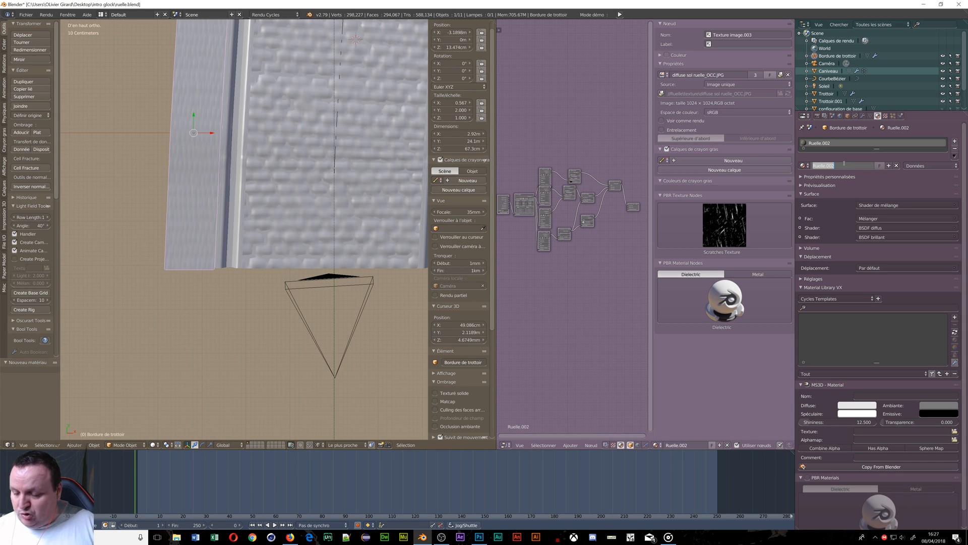
text(Bordure de trottoir)
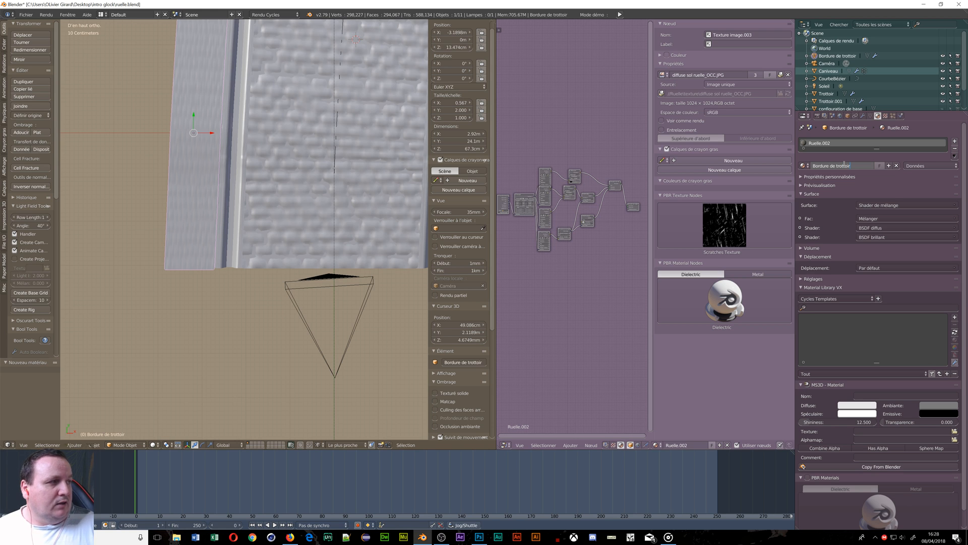
key(Return)
Replace the image in the texture node feeding the Multiplier node's Couleur 1 with bordure trottoir.jpg from the Ruelle\texture folder
scroll(361, 250, up, 1)
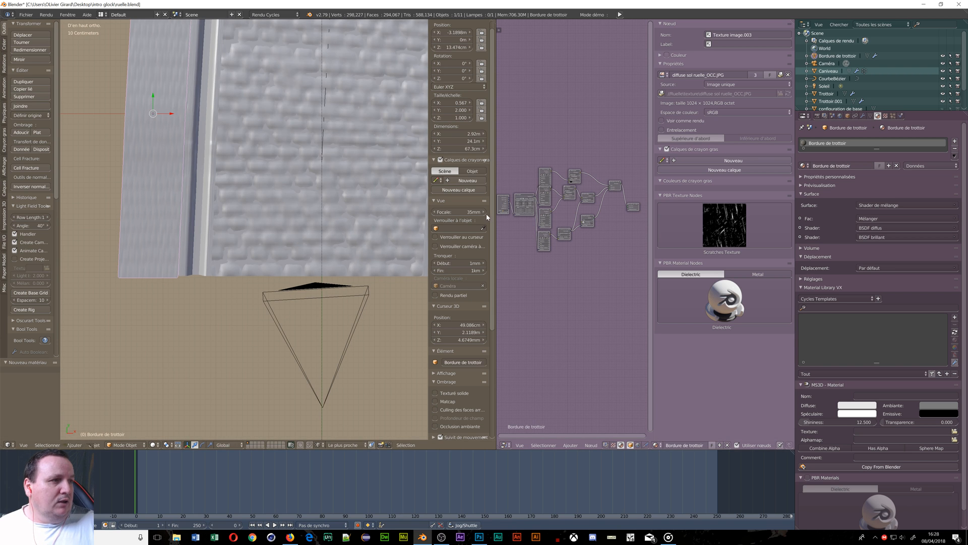
scroll(523, 206, up, 1)
scroll(523, 206, up, 5)
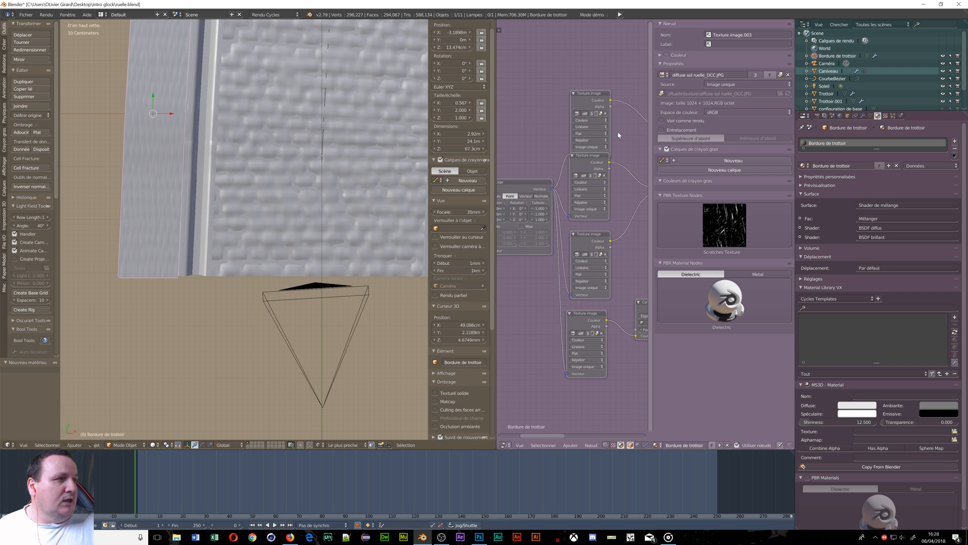
middle_drag(598, 190, 599, 200)
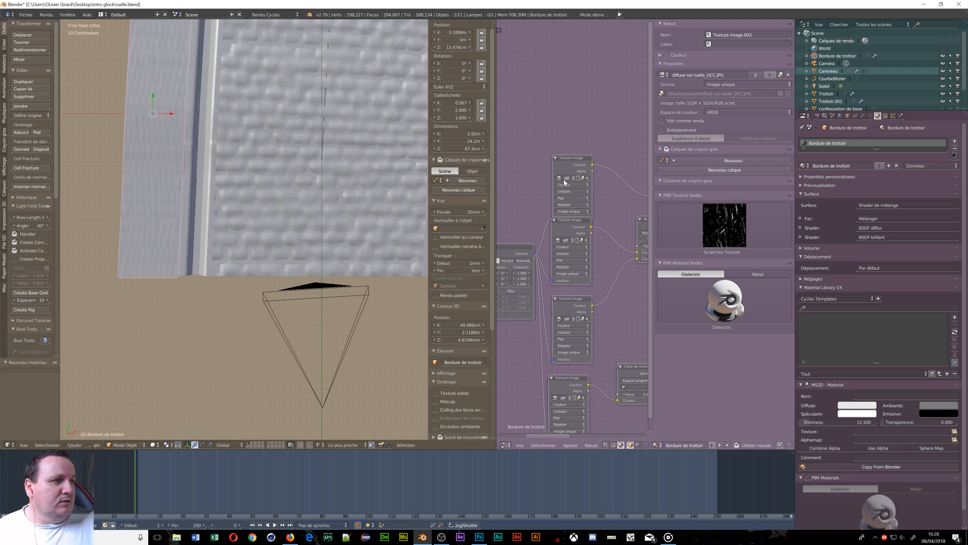
scroll(600, 243, up, 2)
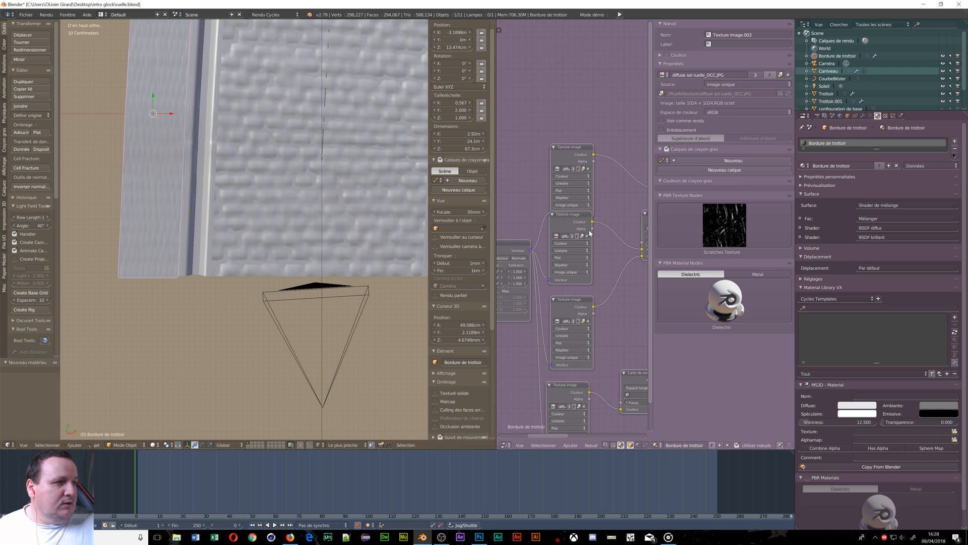
middle_drag(615, 264, 600, 237)
click(572, 209)
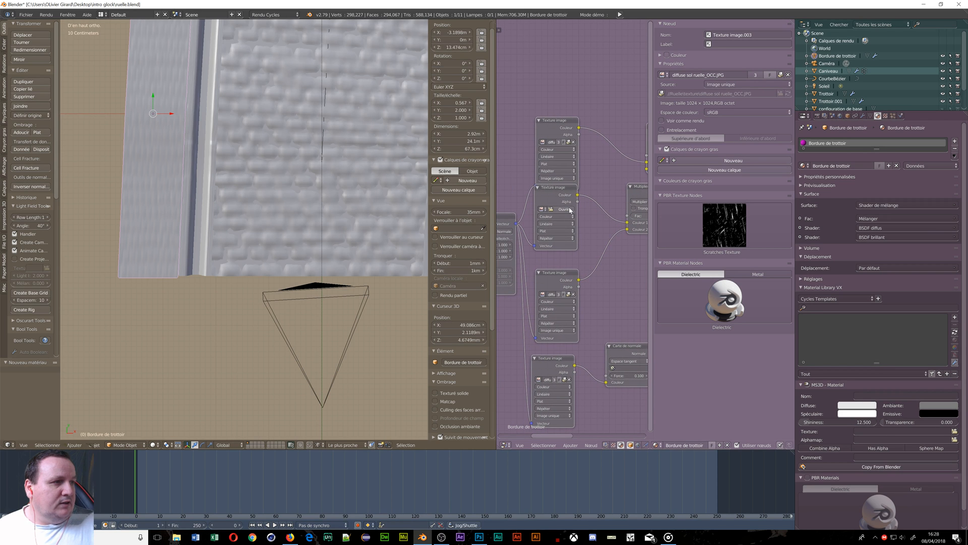
click(568, 210)
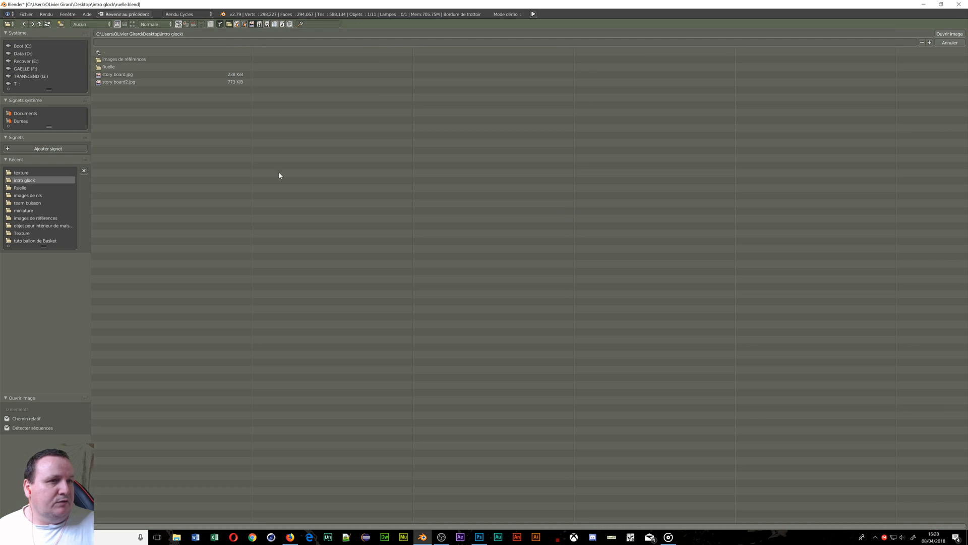
click(128, 67)
click(123, 60)
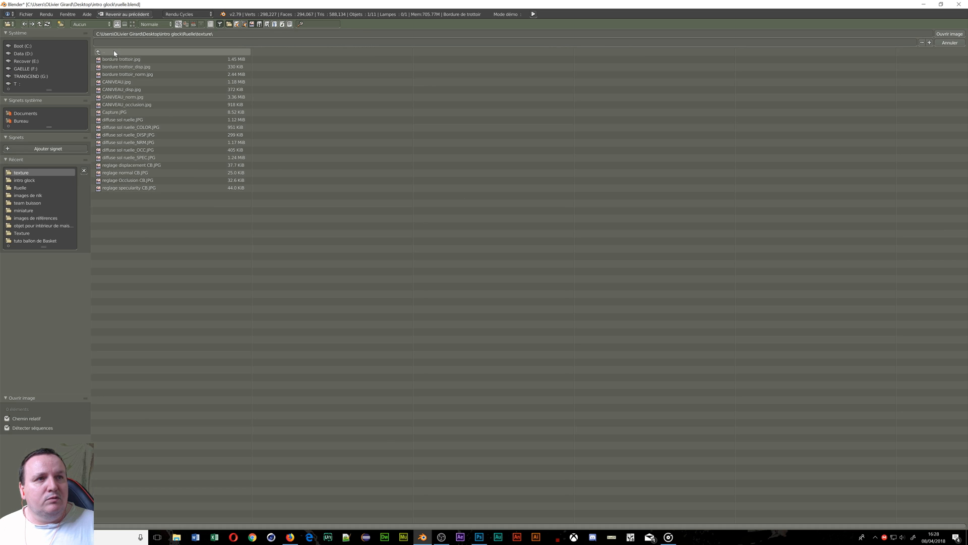
click(132, 24)
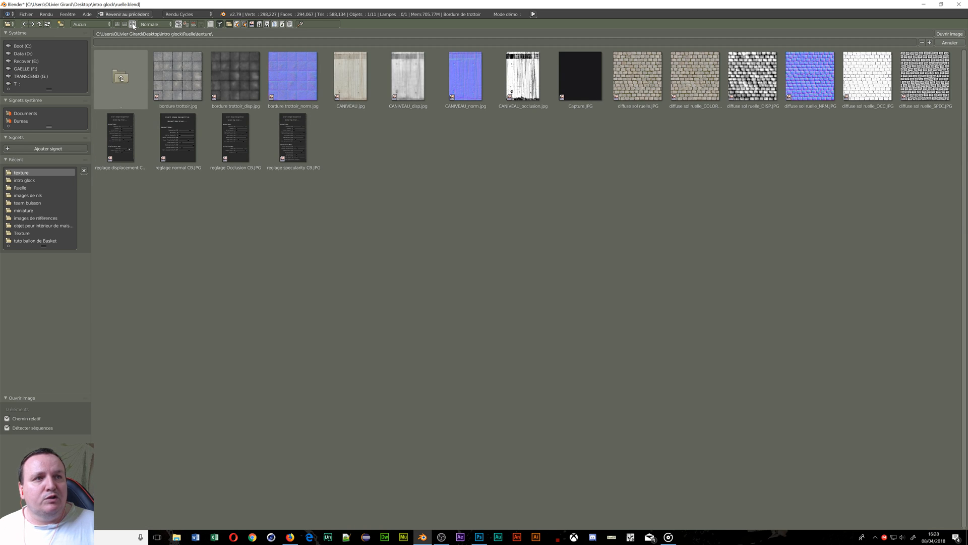
click(179, 82)
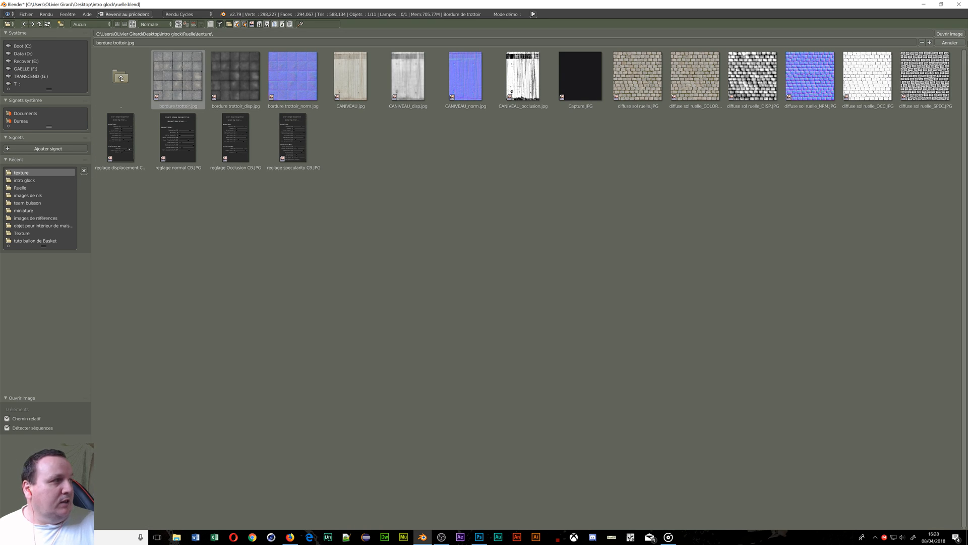
click(951, 34)
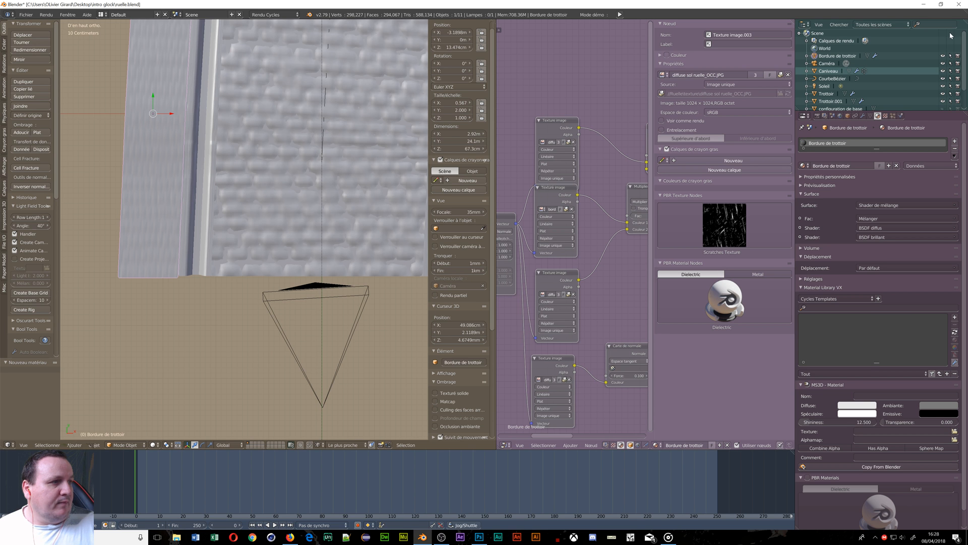
Load bordure trottoir_norm.jpg into the image texture node feeding the Multiplier node's Couleur 2
click(573, 295)
click(562, 295)
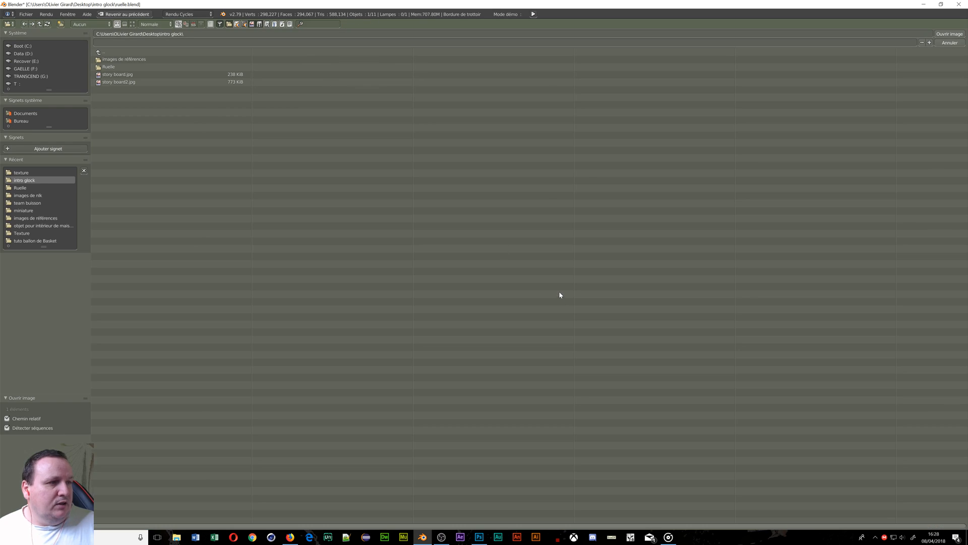
click(120, 67)
click(118, 60)
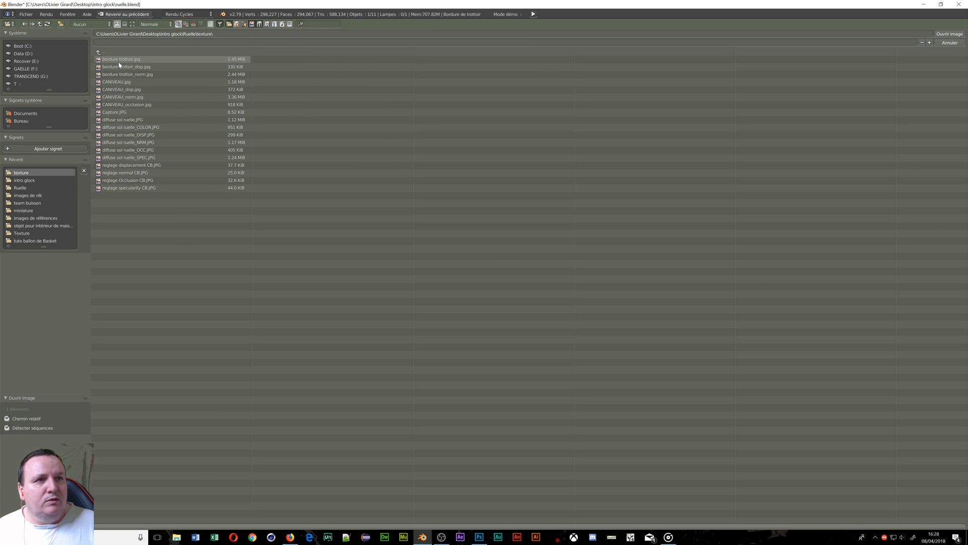
click(126, 74)
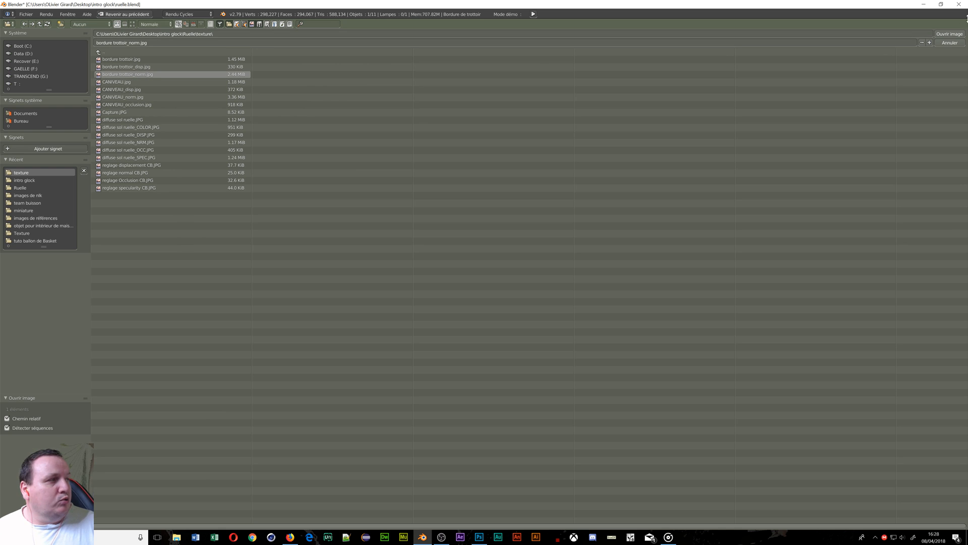
click(949, 33)
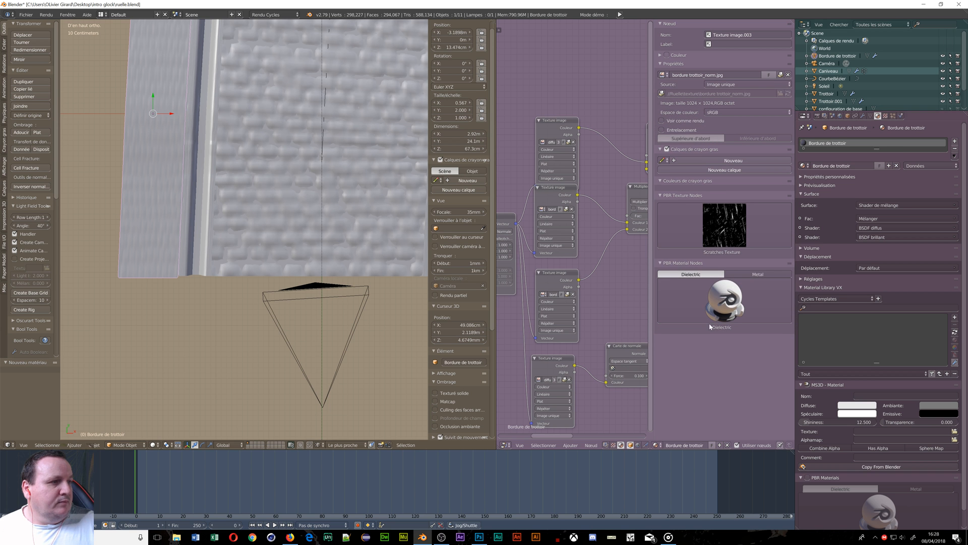
Delete the image texture node feeding the Multiplier node's Couleur 2
middle_drag(598, 386, 571, 258)
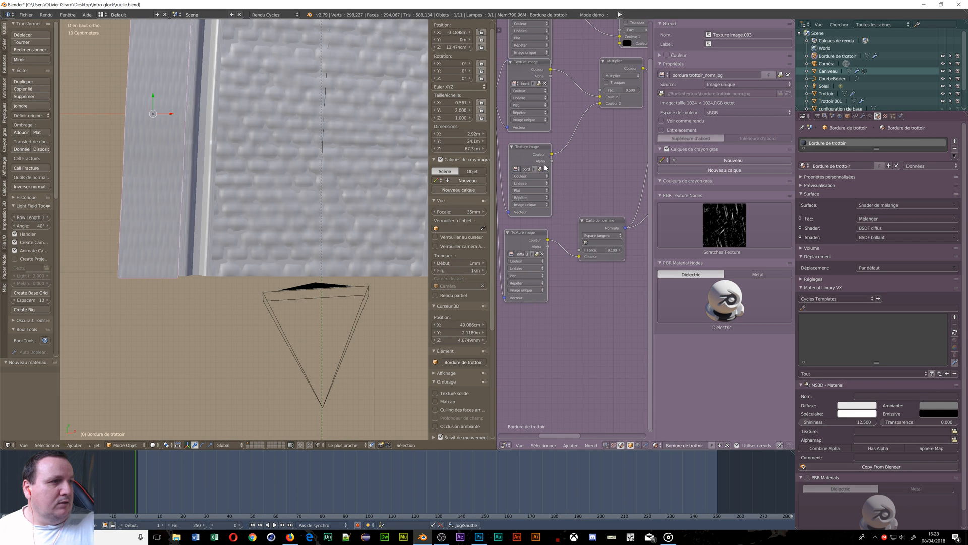
key(x)
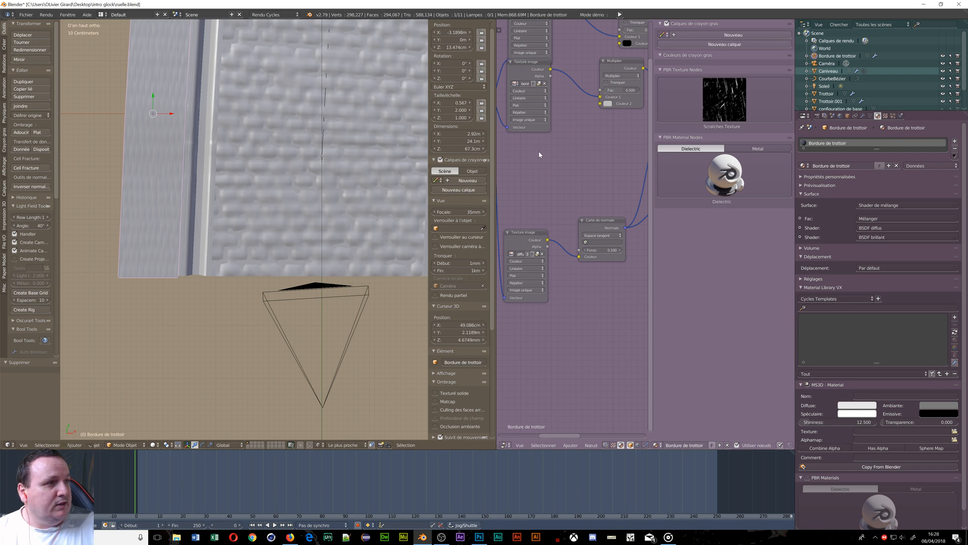
middle_drag(606, 149, 530, 220)
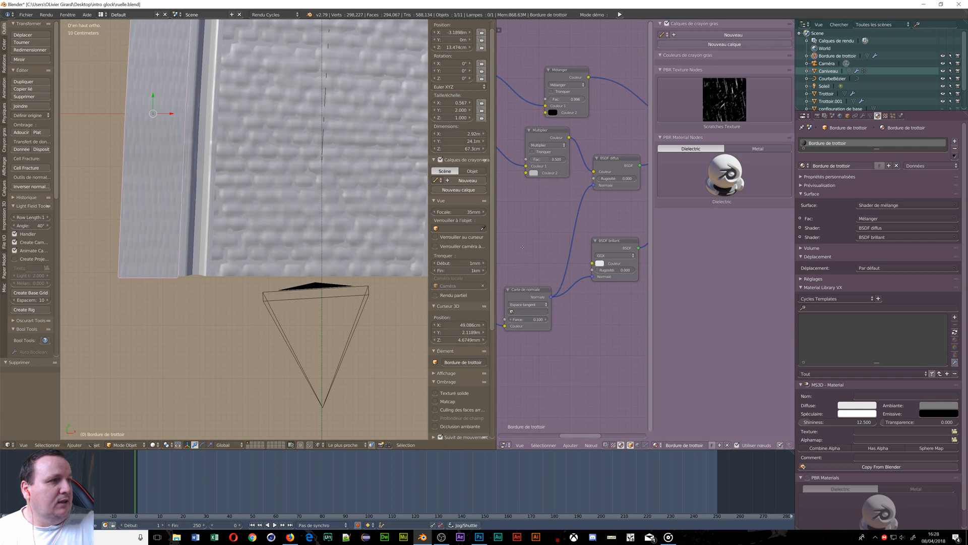
click(558, 145)
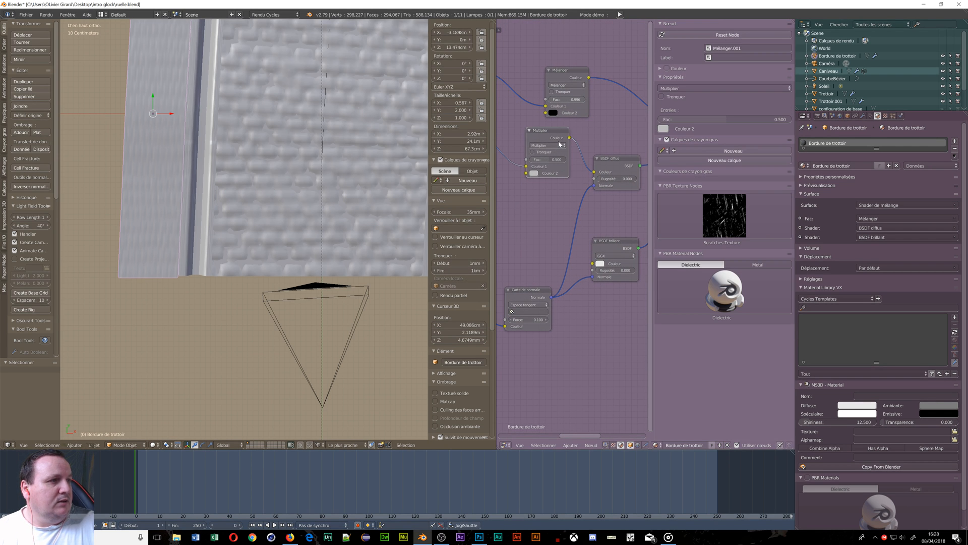
Replace the image in the texture node feeding the Carte de normale node with bordure trottoir_norm.jpg from the Ruelle\texture folder
scroll(547, 234, down, 2)
middle_drag(547, 234, 633, 148)
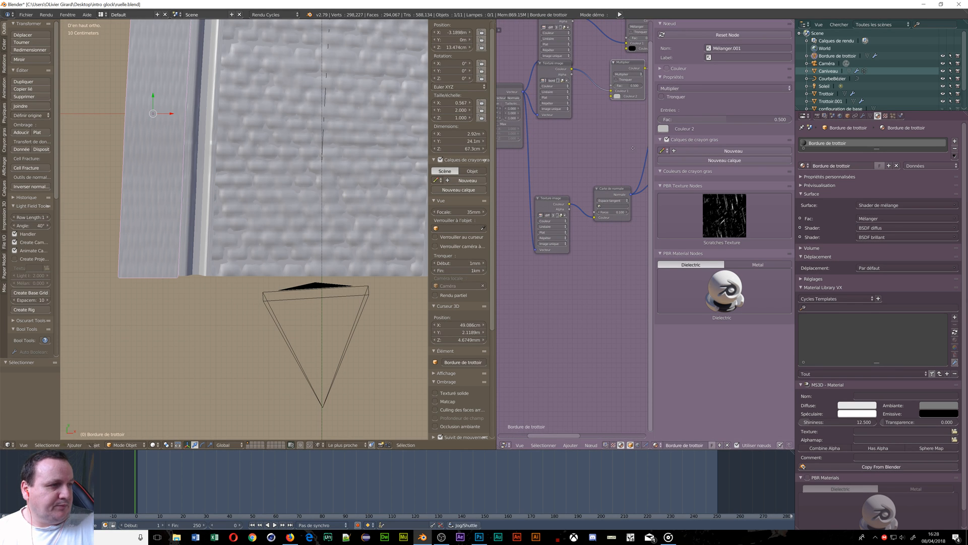
click(565, 215)
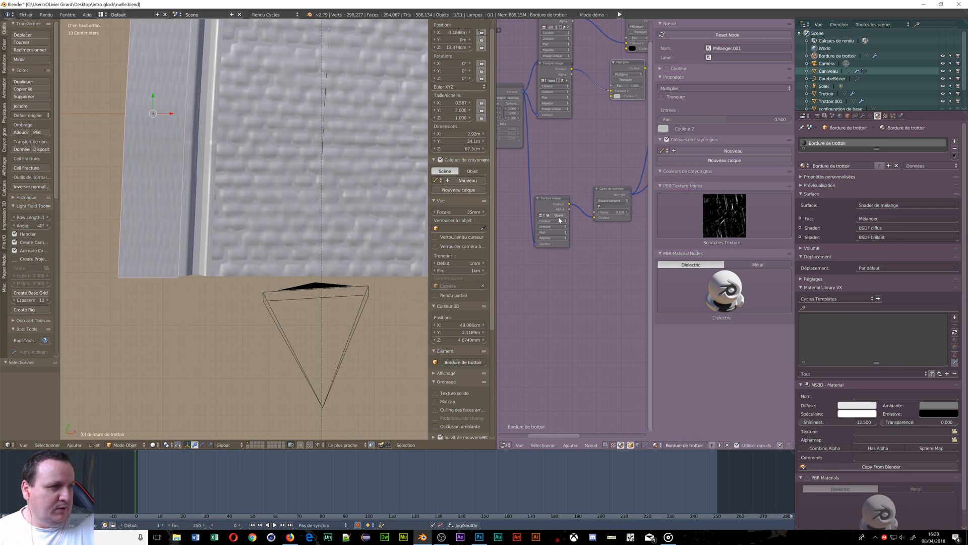
click(556, 215)
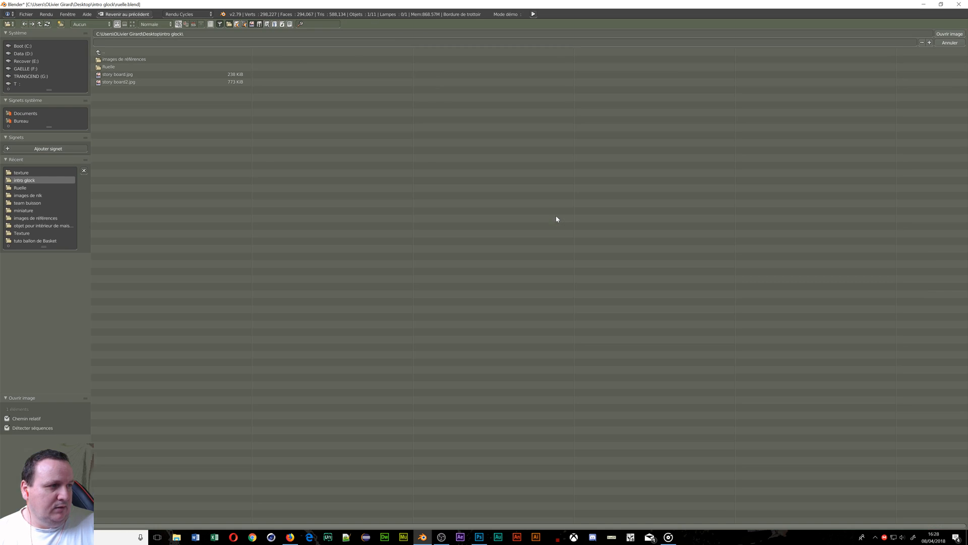
click(109, 66)
click(111, 59)
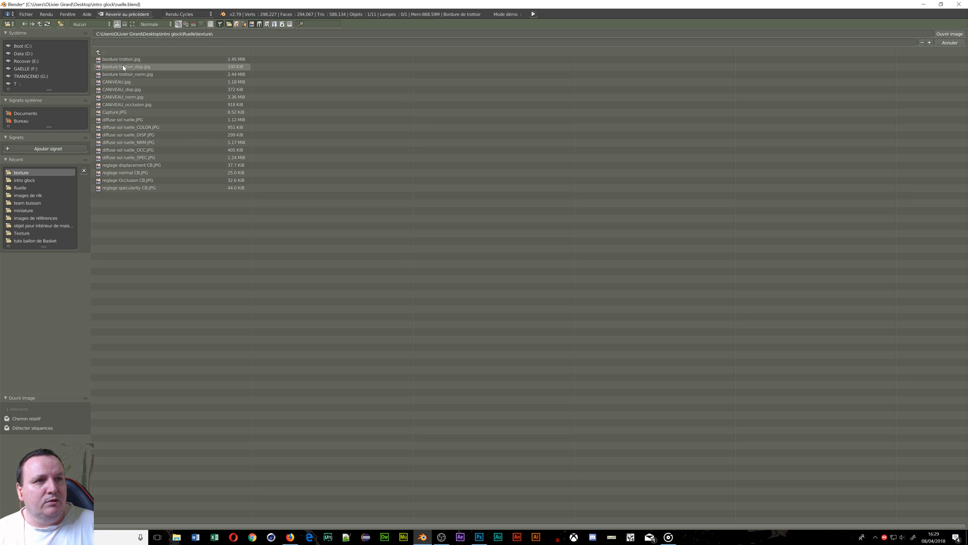
click(126, 75)
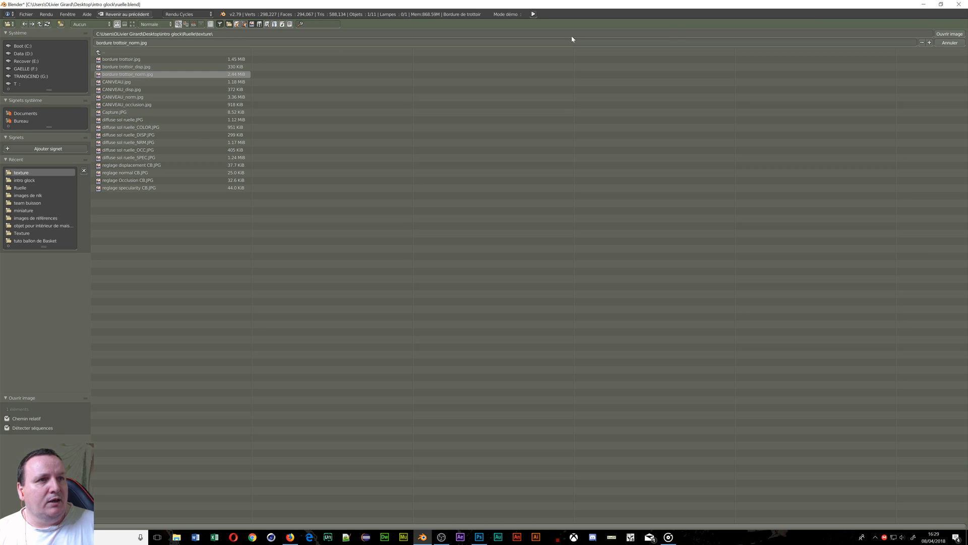
click(943, 37)
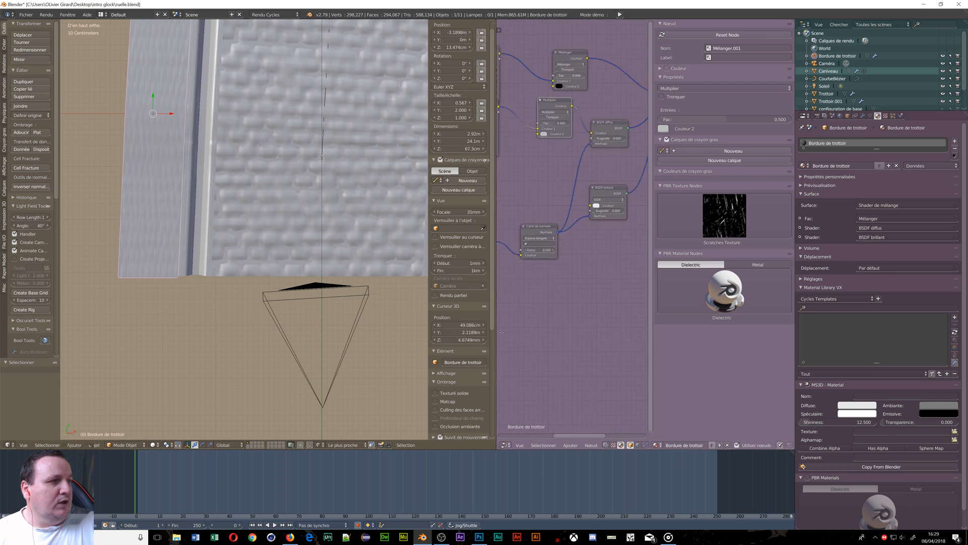
Delete the diffuse sol ruelle_SPEC.JPG texture node and the Mélanger node it feeds
middle_drag(502, 332, 606, 377)
scroll(606, 376, down, 1)
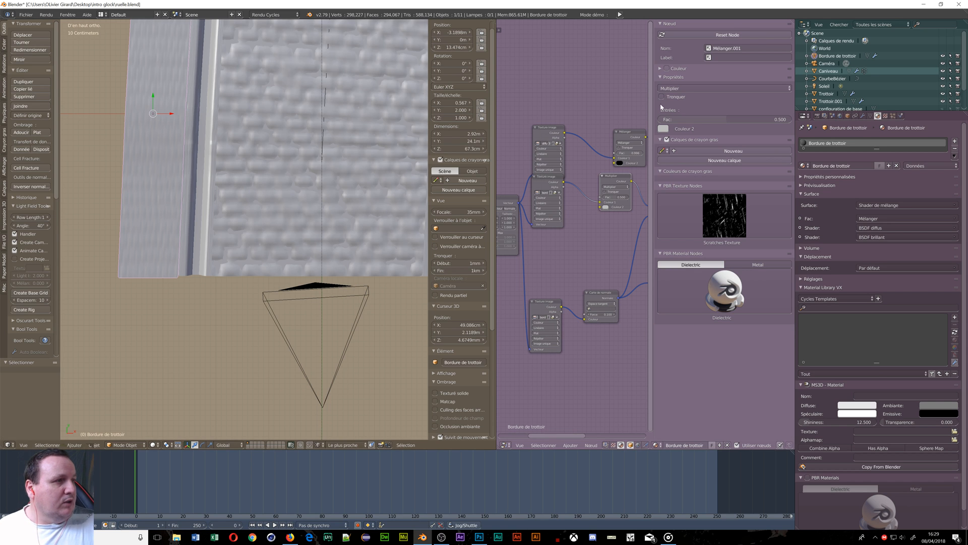
click(546, 138)
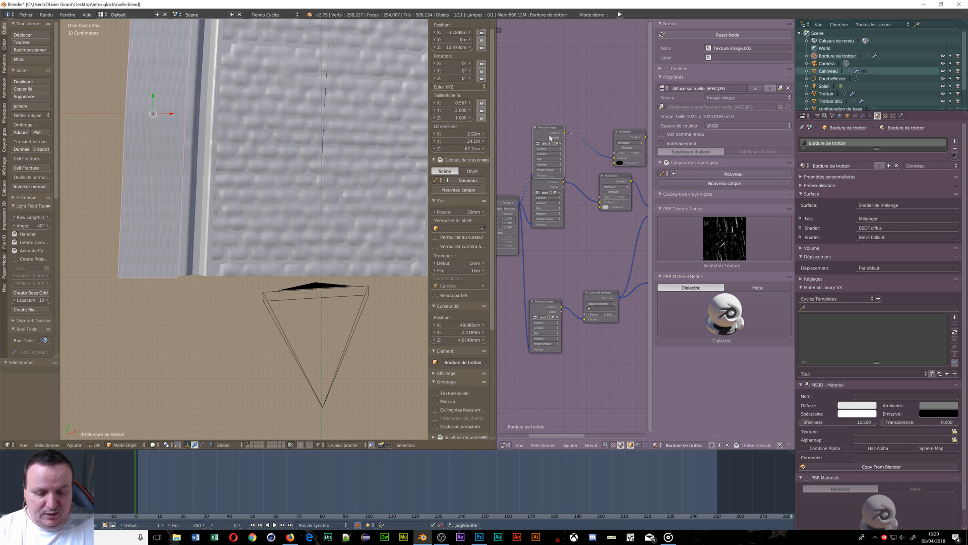
key(Delete)
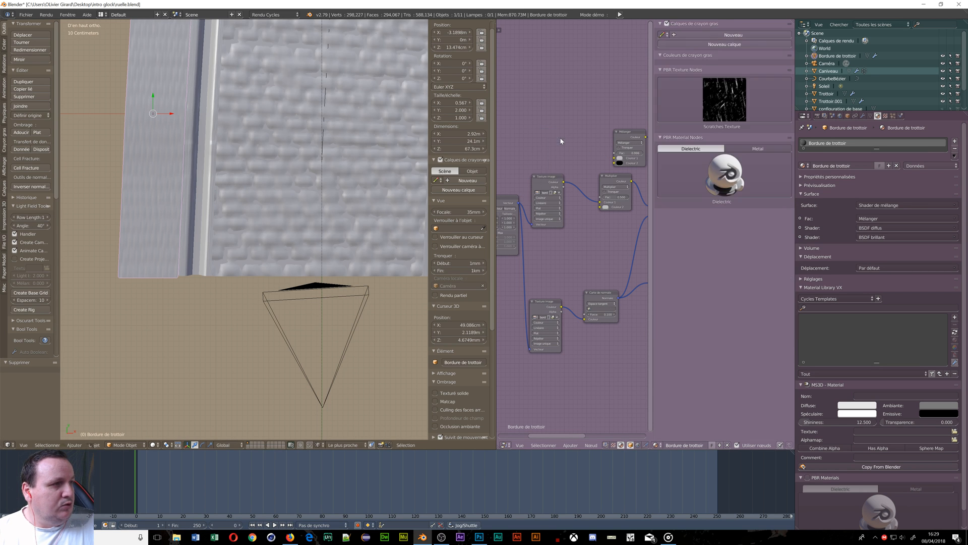
click(634, 134)
key(Delete)
middle_drag(611, 222, 578, 203)
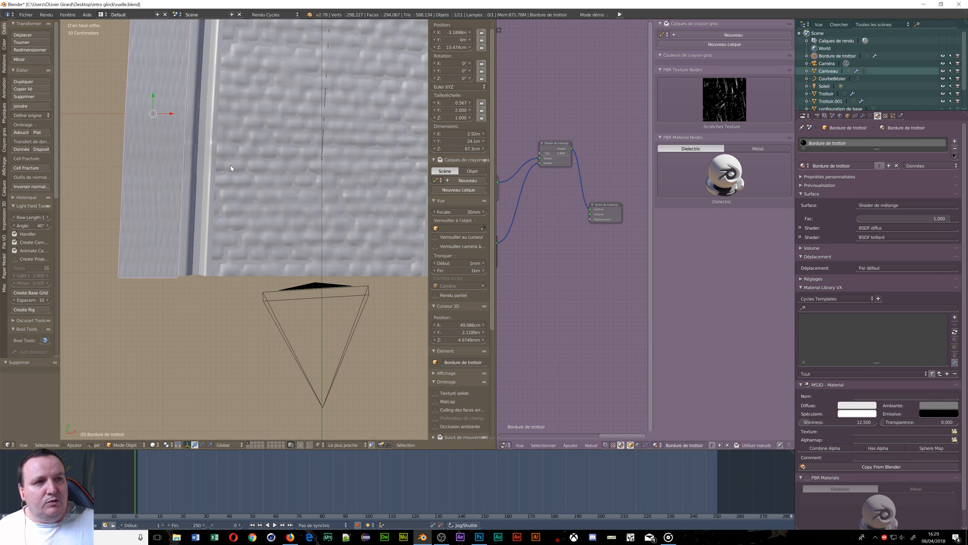
Preview the alley in rendered shading and examine the border strip's new material from above and at an angle
key(shift+z)
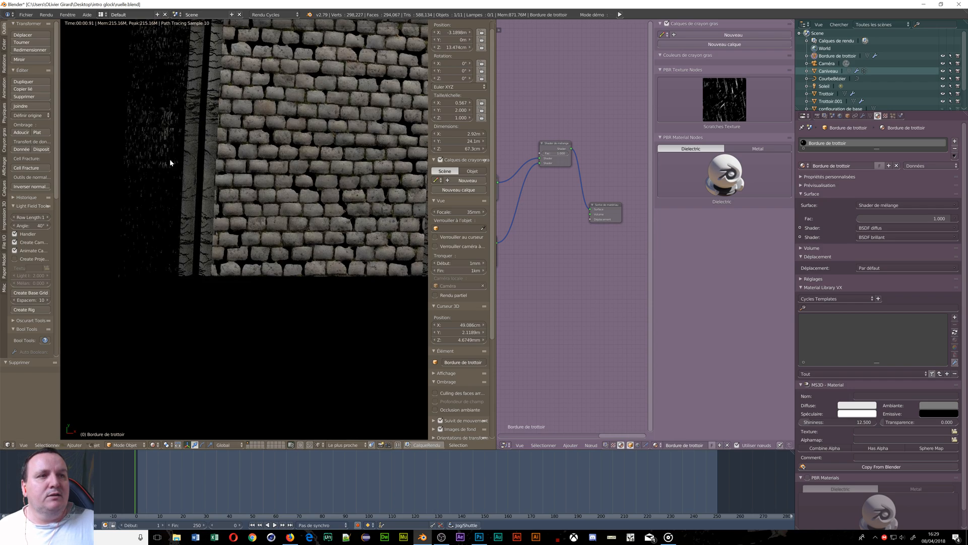
scroll(169, 160, up, 6)
scroll(171, 162, down, 5)
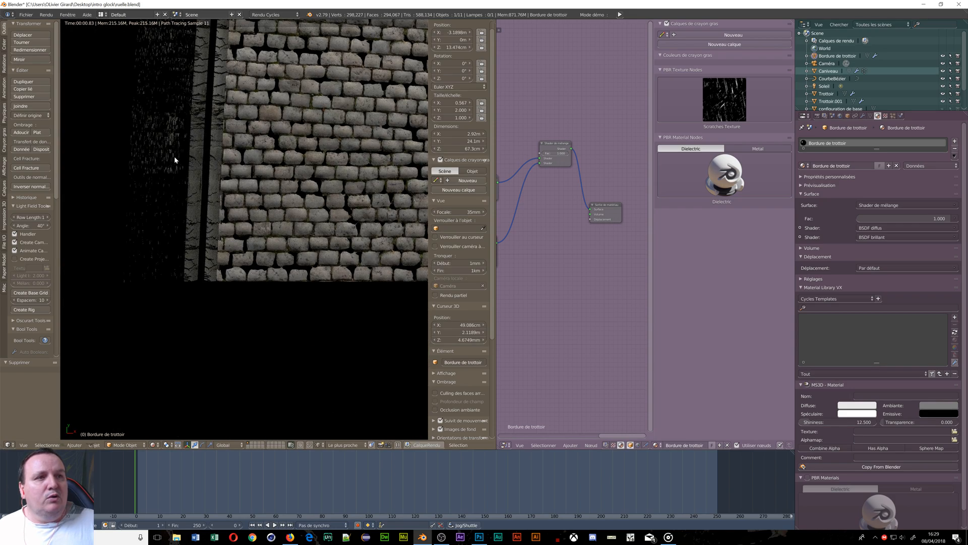
middle_drag(178, 147, 259, 160)
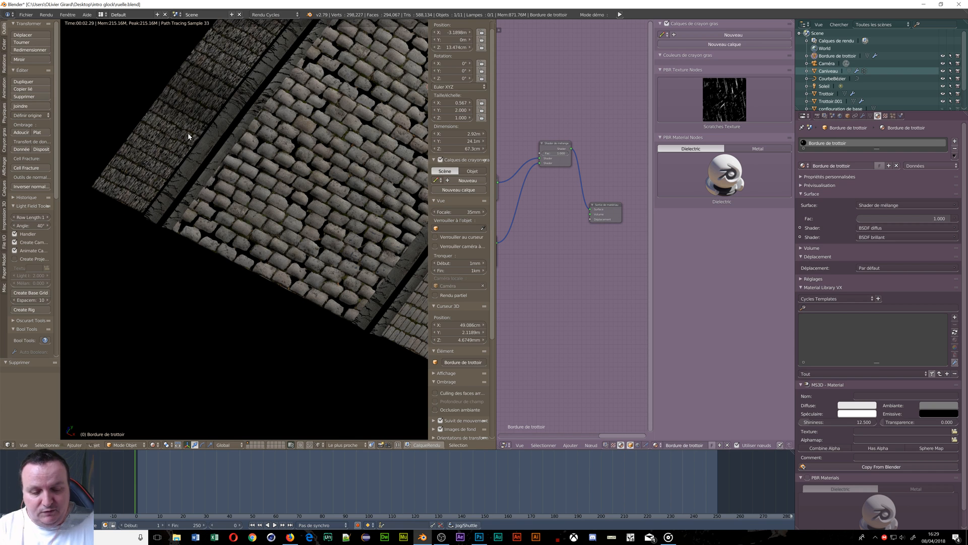
Isolate the Bordure de trottoir strip in local view and examine its render through the camera
click(205, 126)
key(alt+Home)
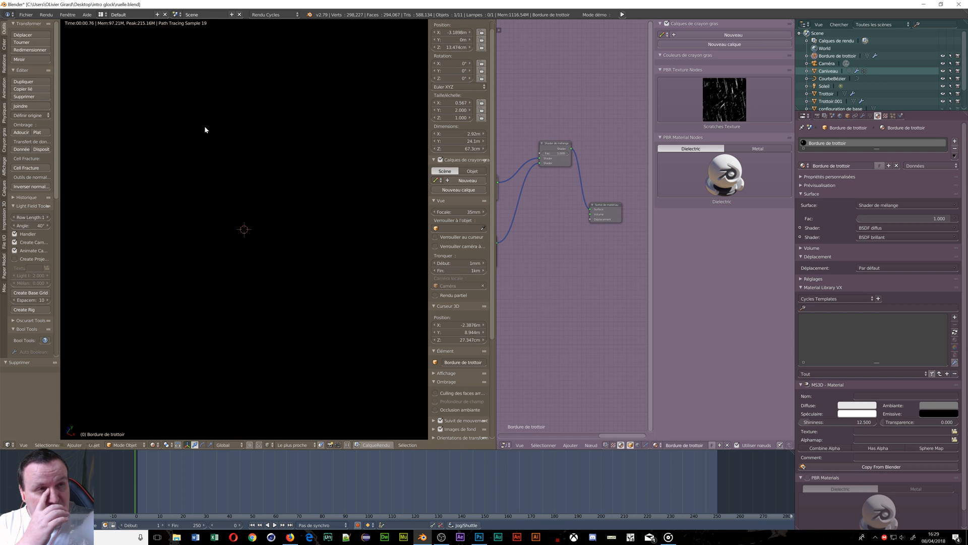
mouse_move(233, 135)
middle_down()
mouse_move(265, 131)
mouse_move(295, 39)
mouse_move(262, 434)
mouse_move(258, 75)
mouse_move(305, 112)
mouse_move(318, 101)
mouse_move(292, 74)
middle_up()
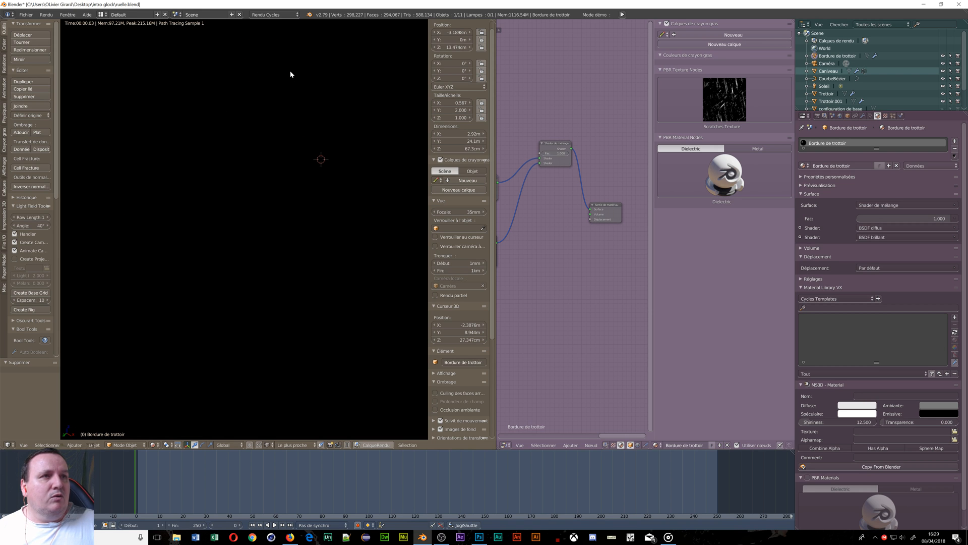
key(KP_0)
scroll(92, 158, up, 6)
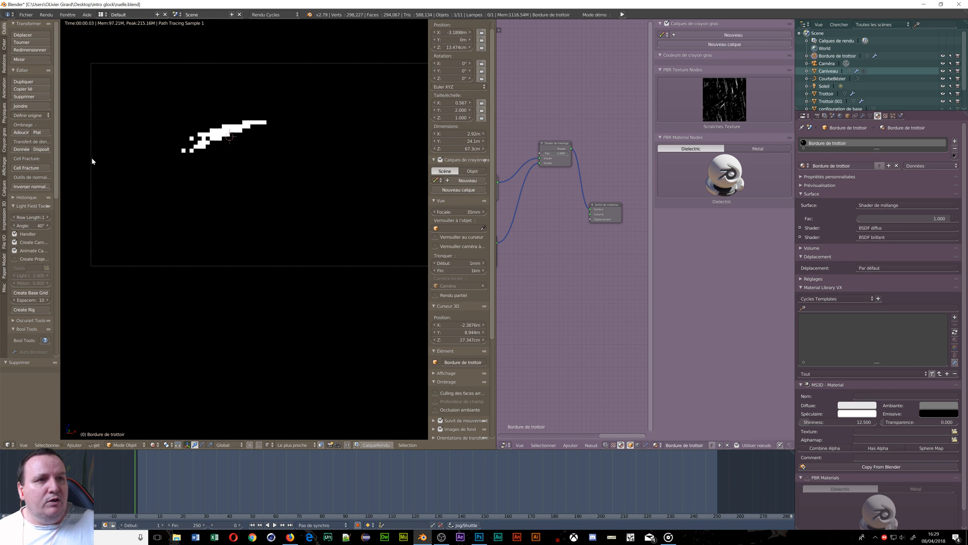
scroll(145, 148, up, 8)
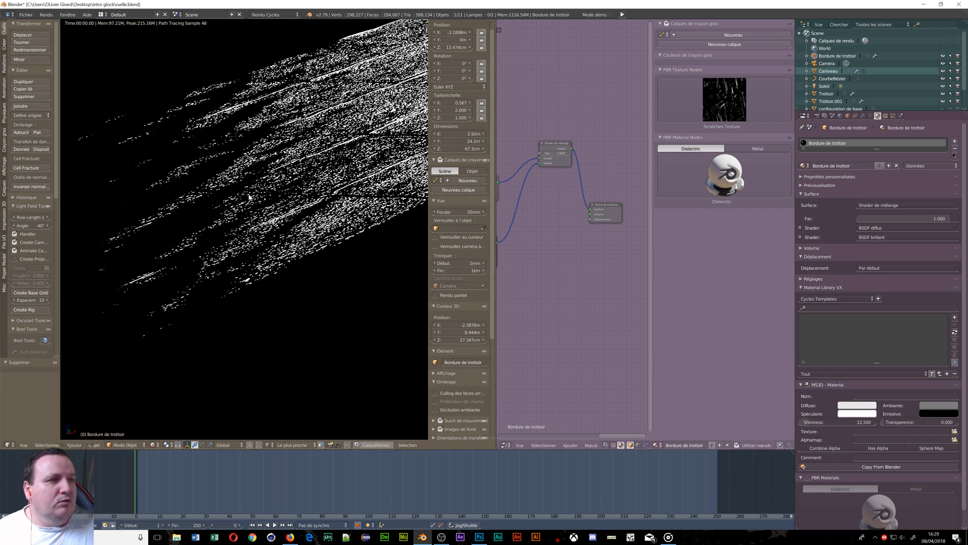
scroll(252, 191, down, 6)
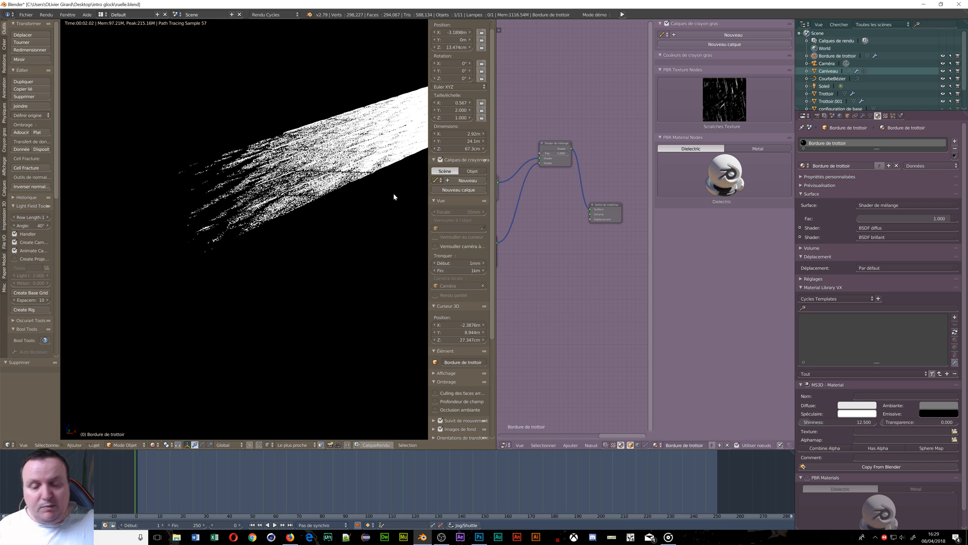
Show the isolated border strip in textured shading and inspect its paving pattern from above
key(z)
click(385, 149)
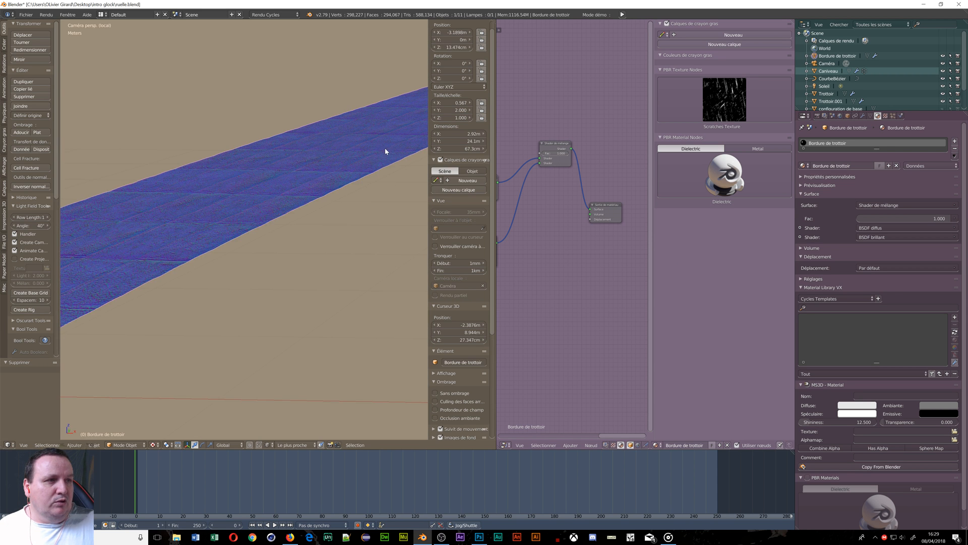
middle_drag(211, 234, 211, 271)
scroll(126, 308, up, 10)
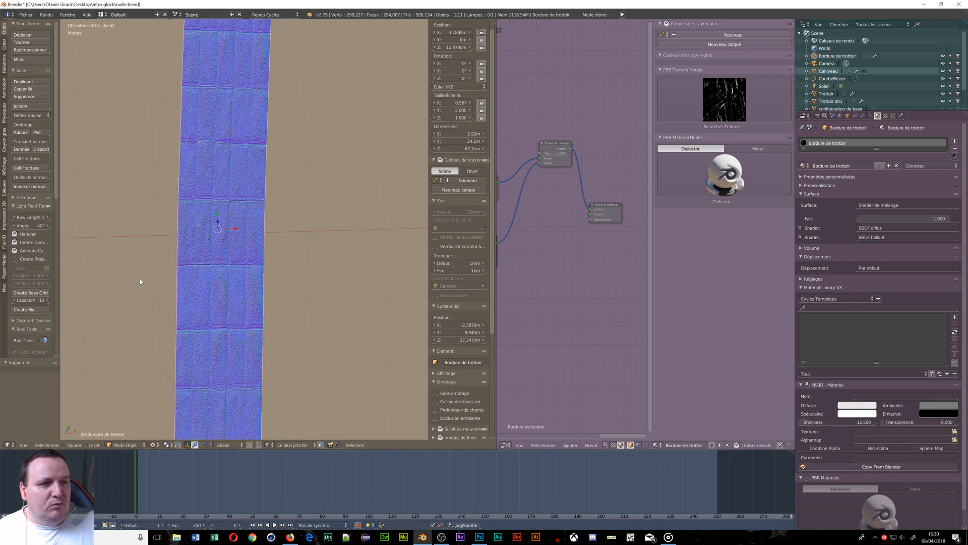
scroll(176, 268, down, 8)
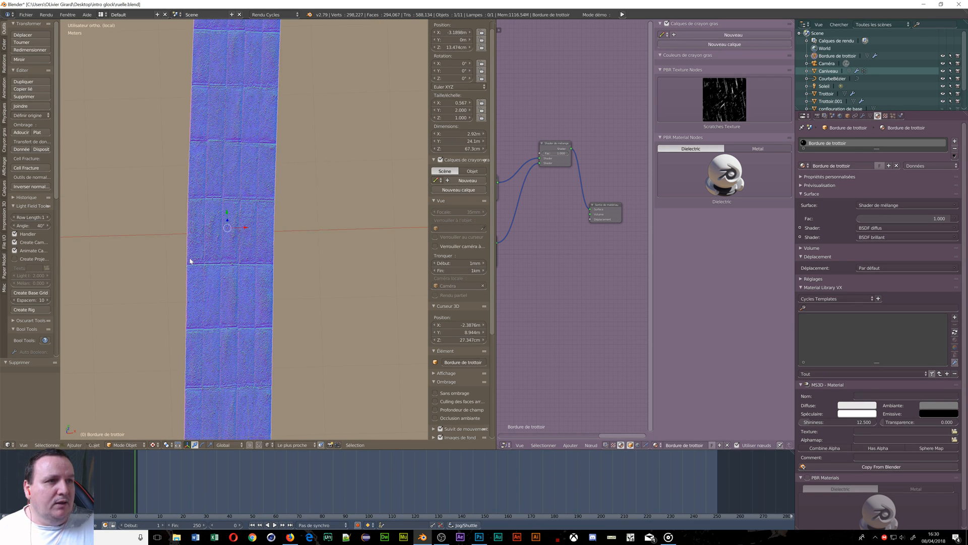
scroll(225, 239, up, 5)
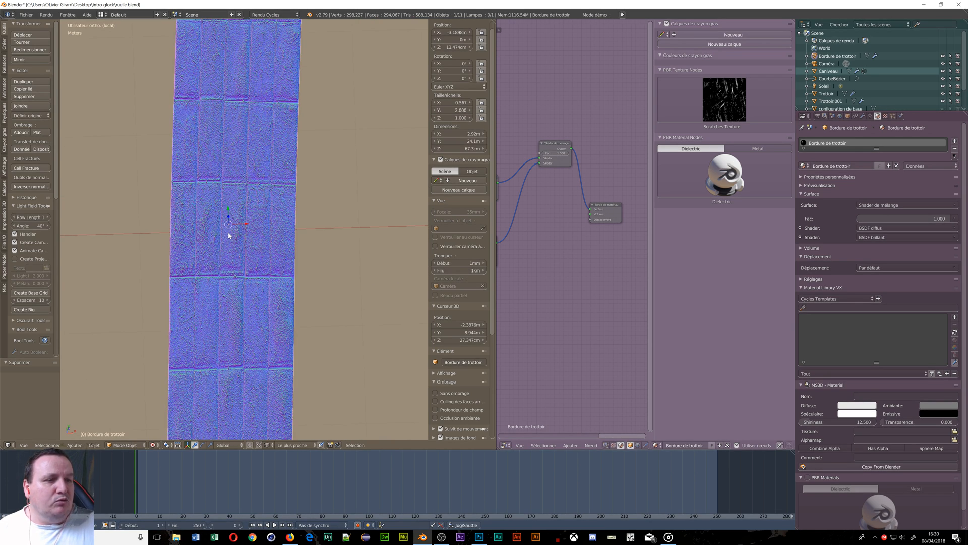
Change the node editor area to the UV/Image editor and put the border strip in Edit Mode
ctrl+scroll(539, 324, left, 5)
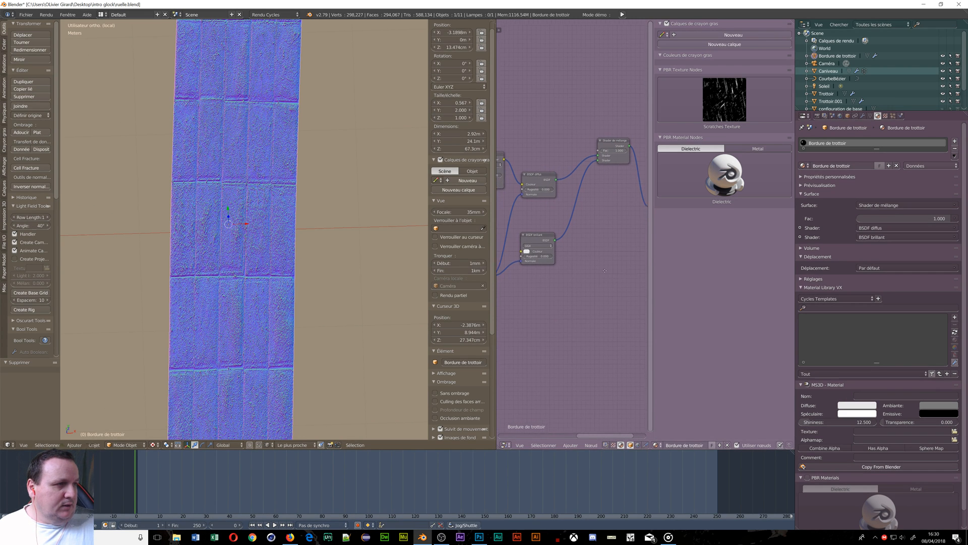
click(505, 445)
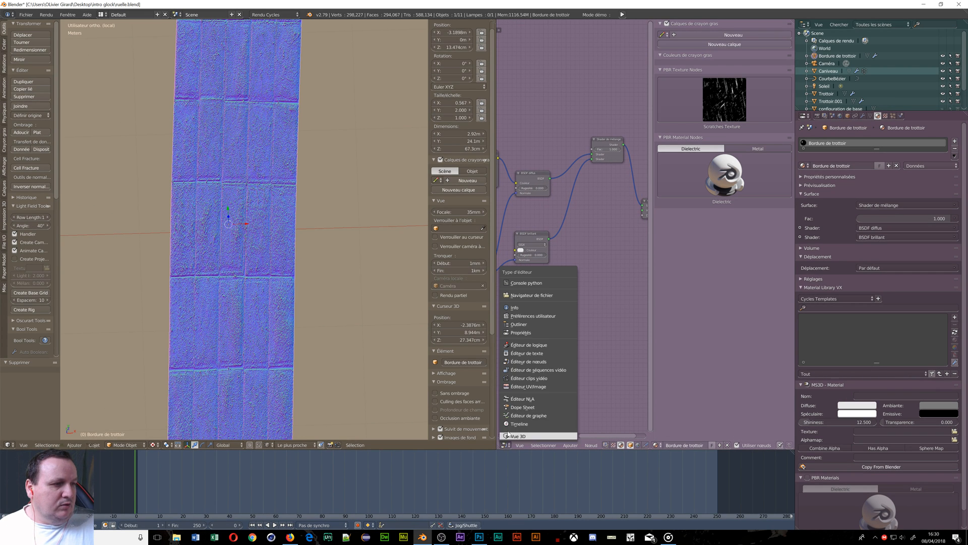
click(520, 387)
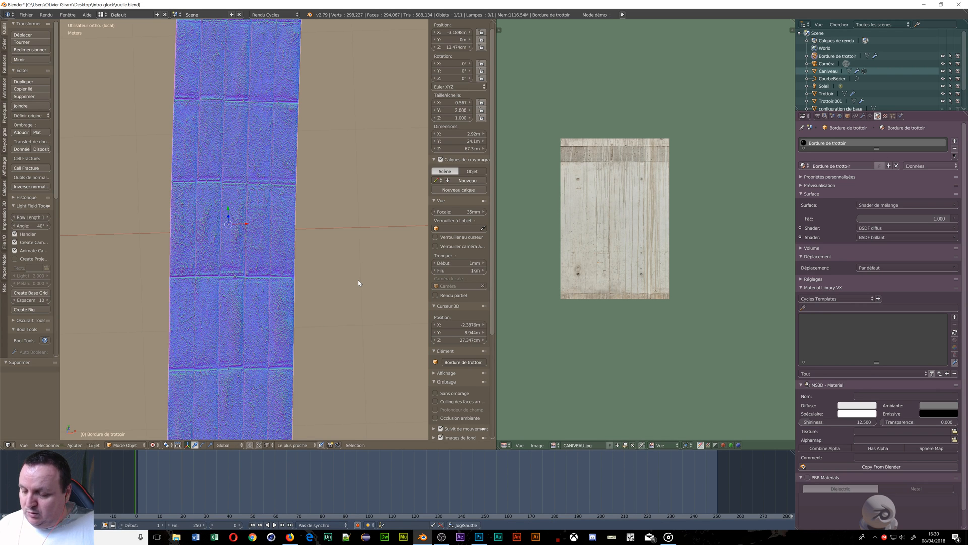
key(Tab)
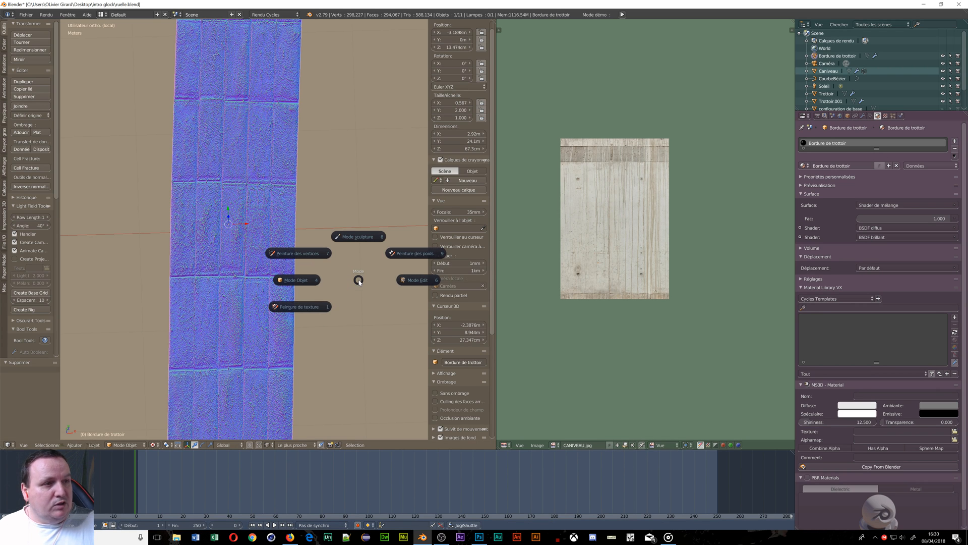
click(411, 283)
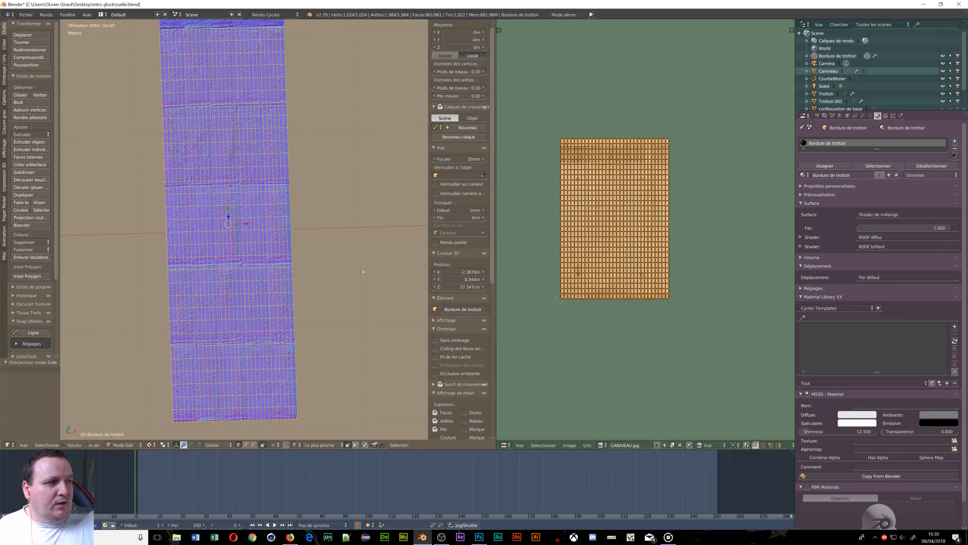
Replace the UV editor's CANIVEAU.jpg image with bordure trottoir.jpg from the Ruelle\texture folder, choosing it by thumbnail
click(680, 445)
click(637, 446)
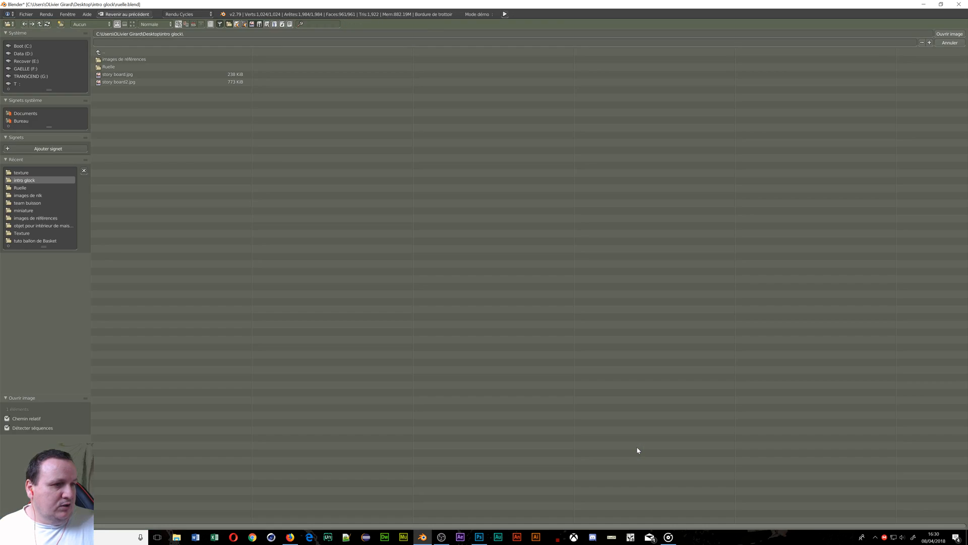
click(117, 67)
click(116, 59)
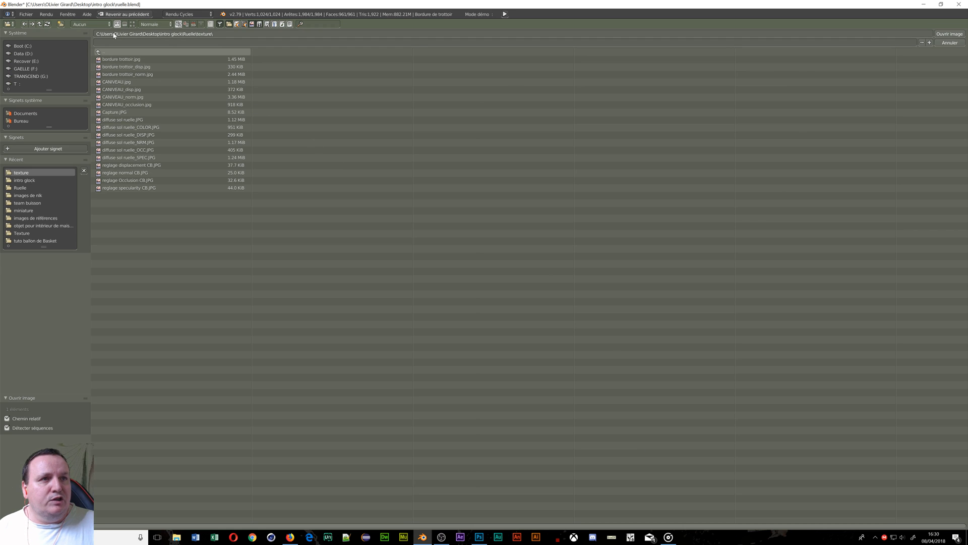
click(132, 24)
click(194, 86)
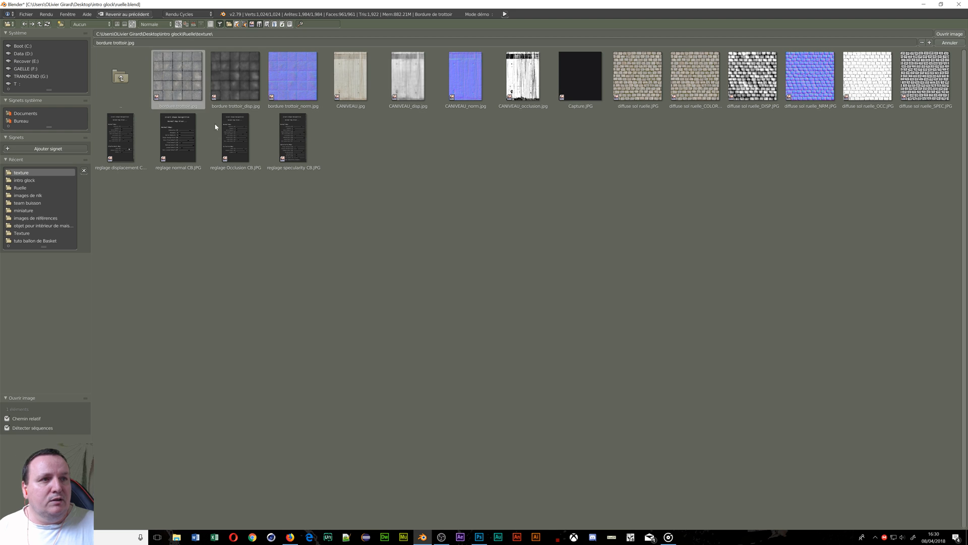
click(950, 34)
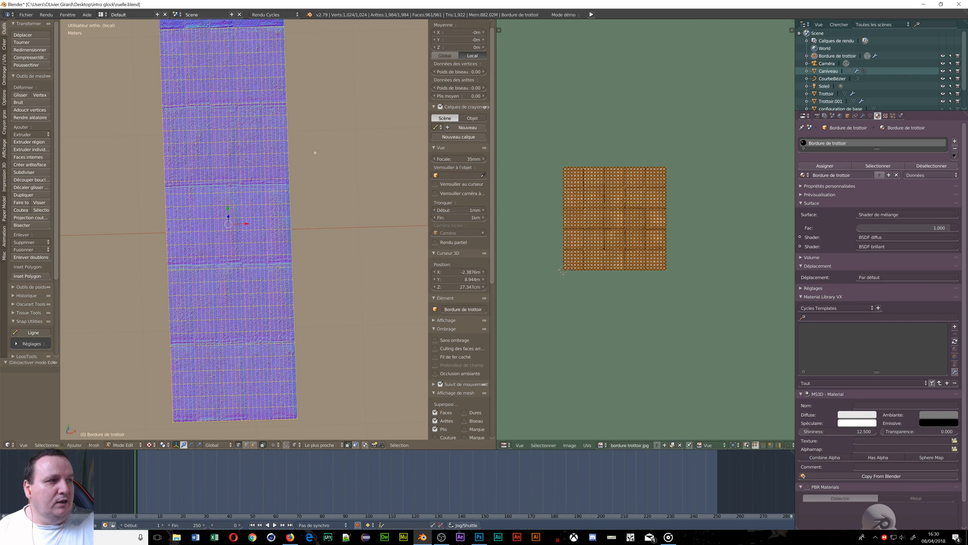
Narrow the border strip's UV layout along X by a factor of about 0.615 over the bordure trottoir image
scroll(584, 296, up, 4)
scroll(214, 204, down, 3)
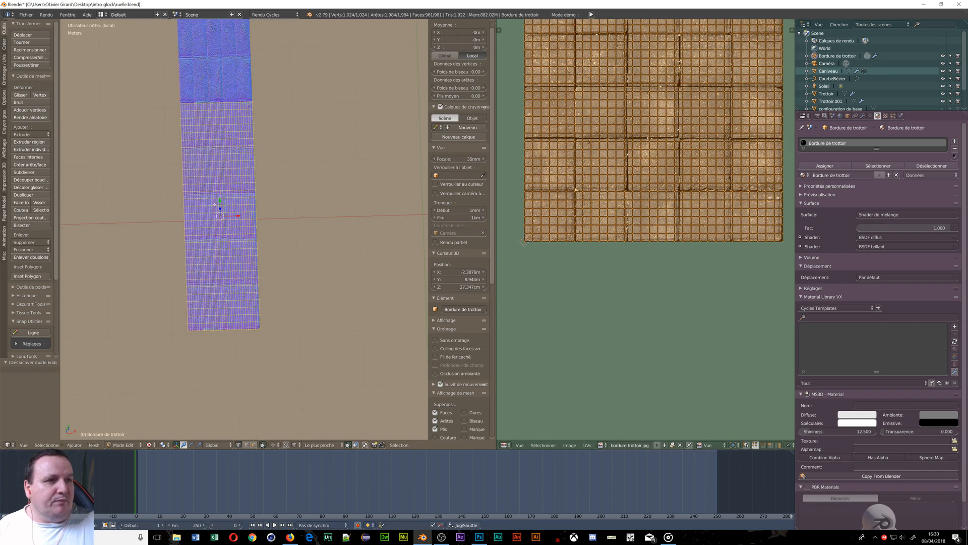
middle_drag(214, 204, 207, 258)
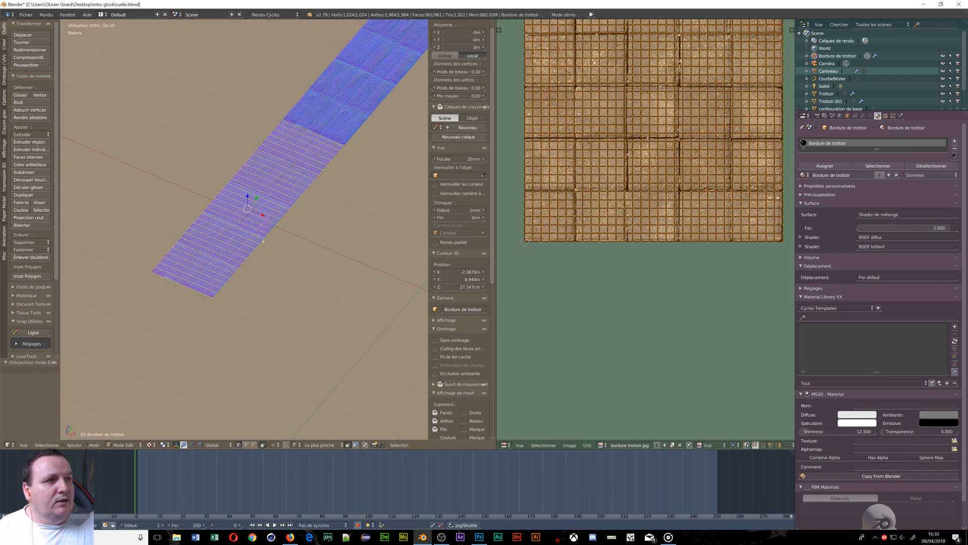
middle_drag(263, 242, 303, 237)
scroll(636, 168, down, 3)
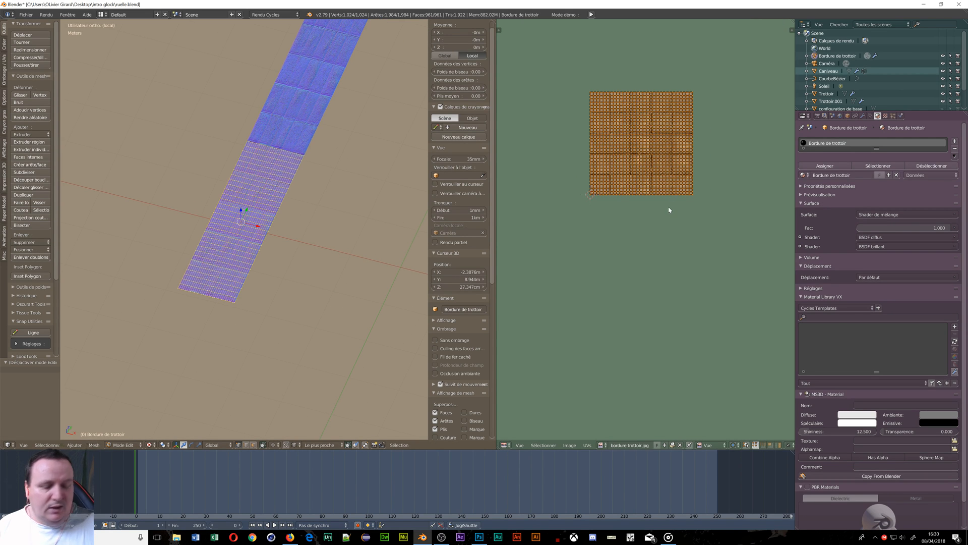
key(s)
key(x)
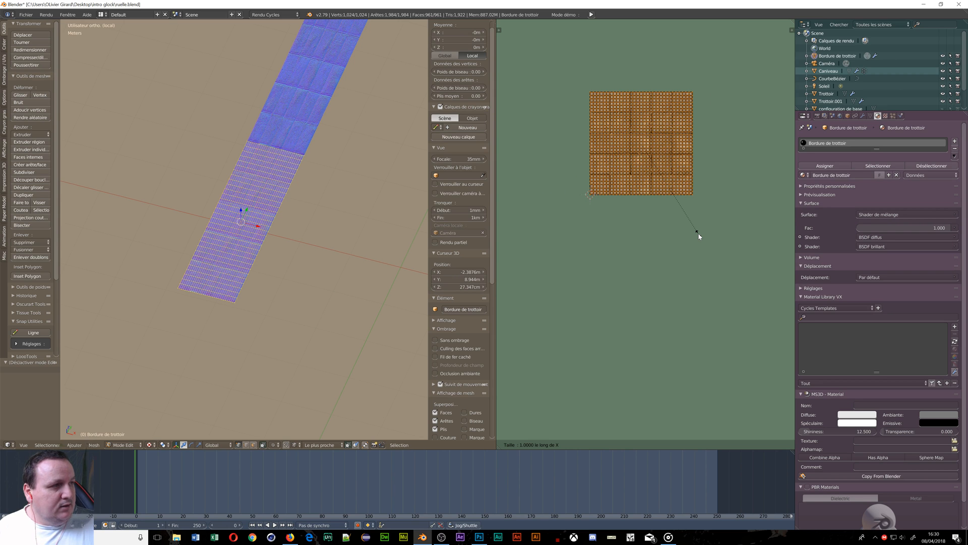
click(669, 206)
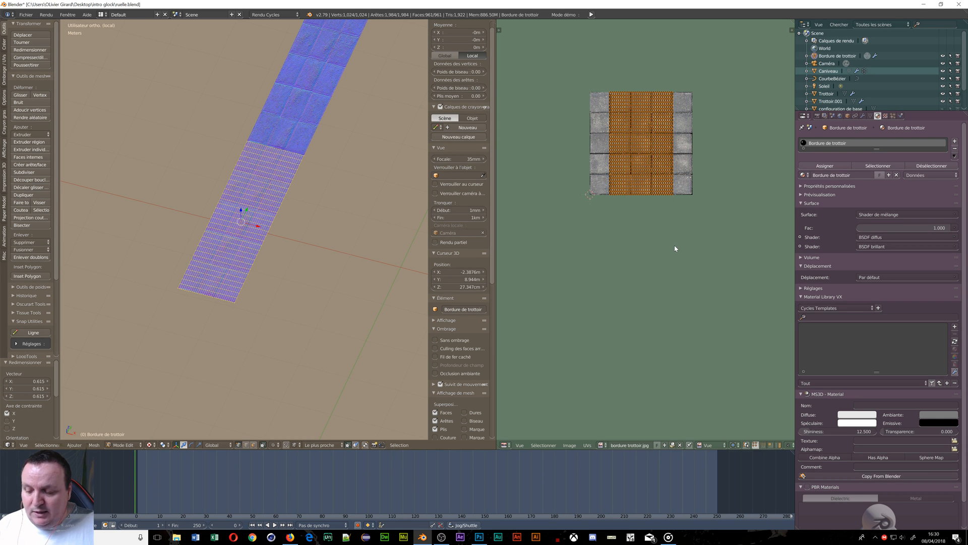
Stretch the border strip's UV layout by about 1.254 along Y and narrow it by about 0.670 along X
key(s)
key(y)
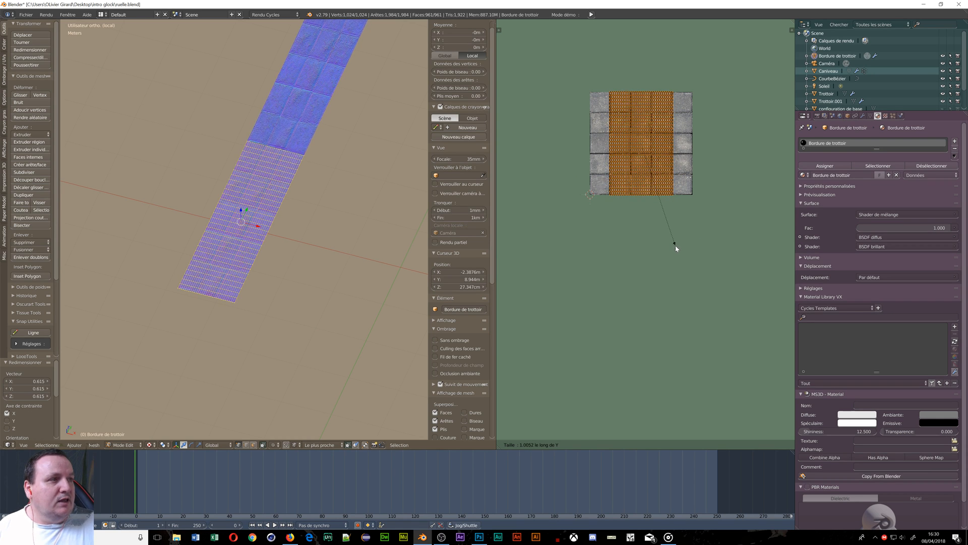
click(677, 273)
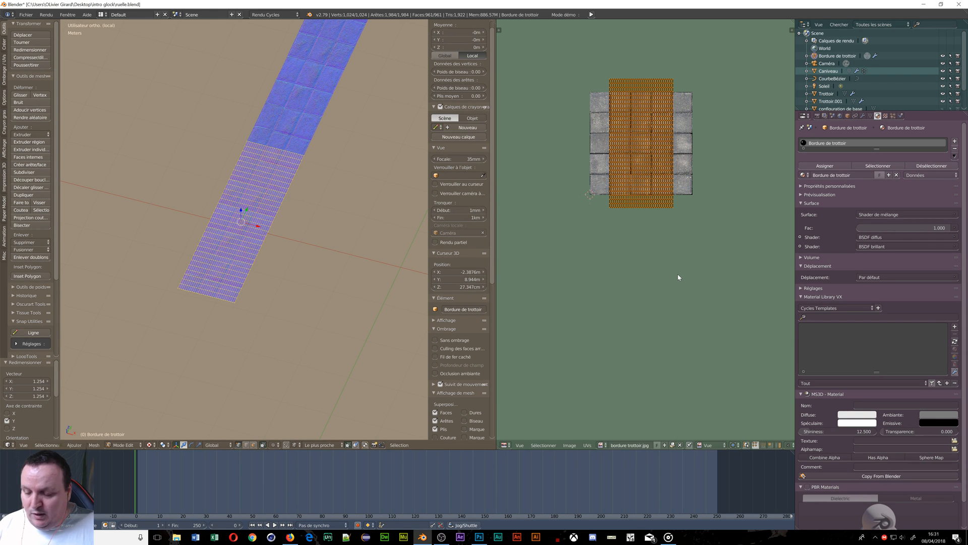
key(s)
key(x)
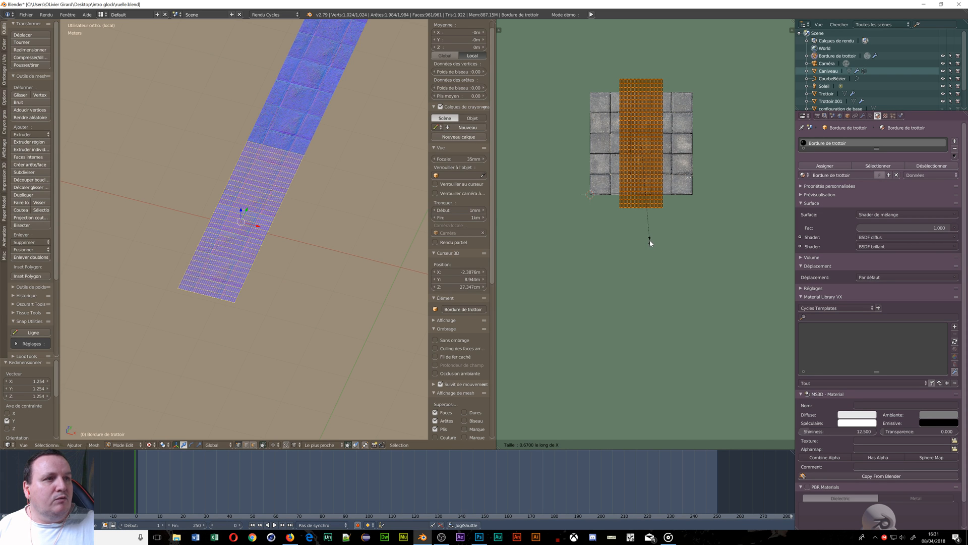
click(650, 243)
Move the UV layout along X by about 9.6 cm, plus about 7.4 mm, to align it with the third and fourth slab columns
key(g)
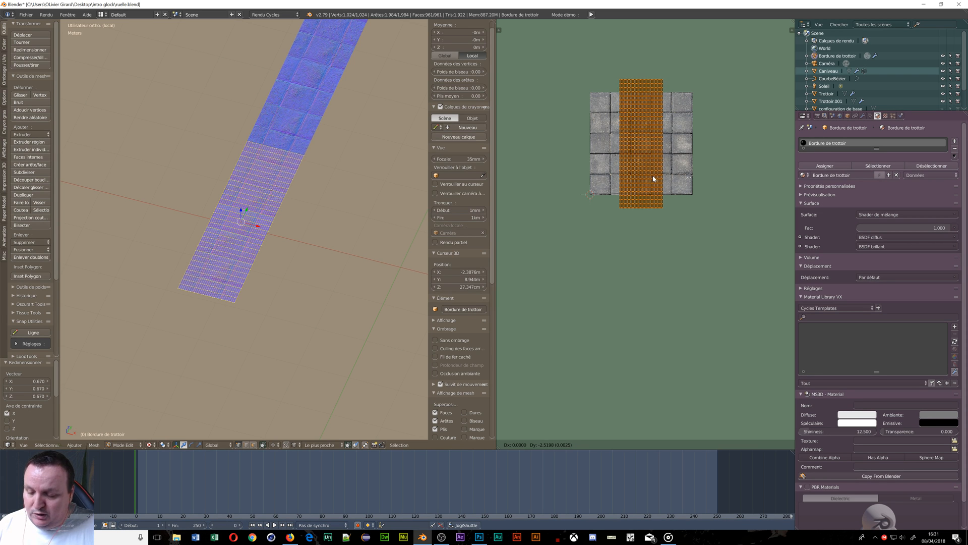
key(x)
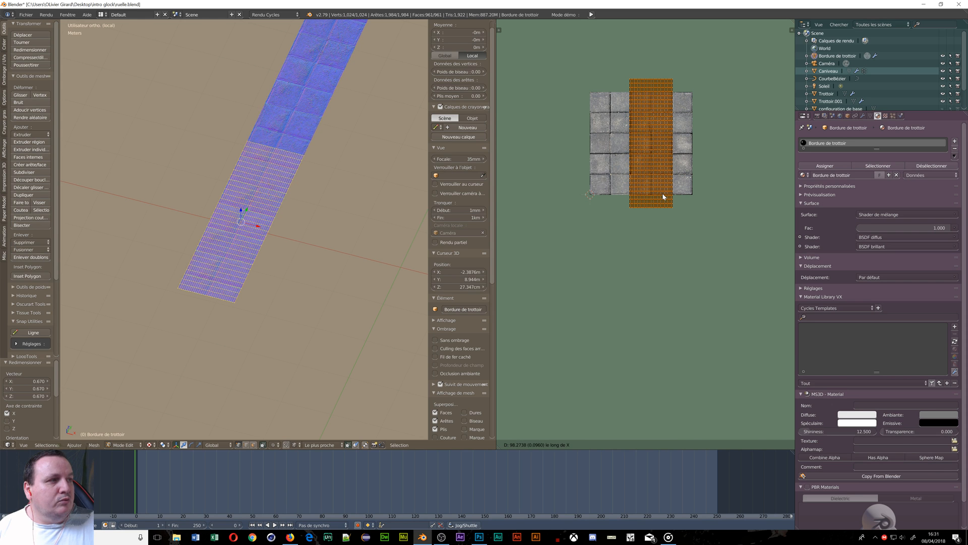
click(664, 197)
scroll(345, 251, up, 4)
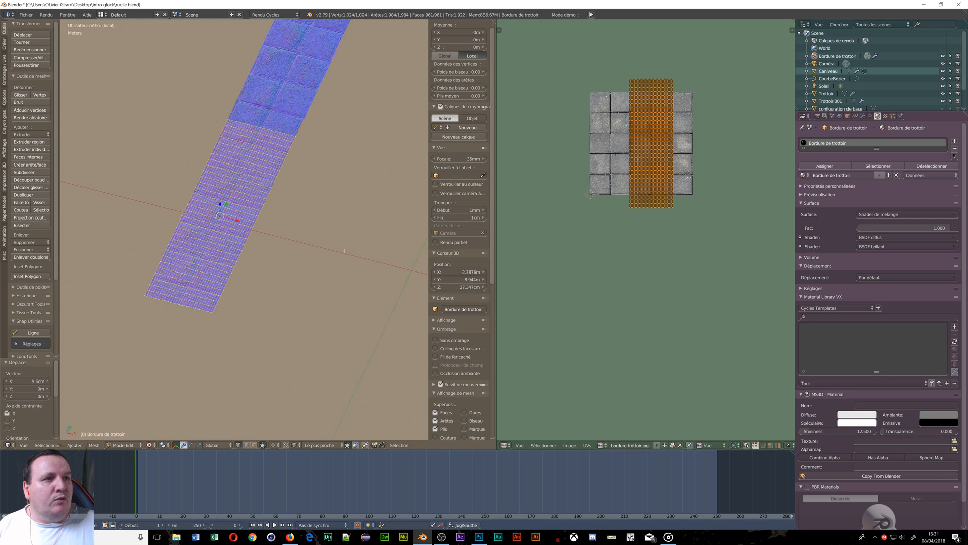
scroll(345, 251, down, 4)
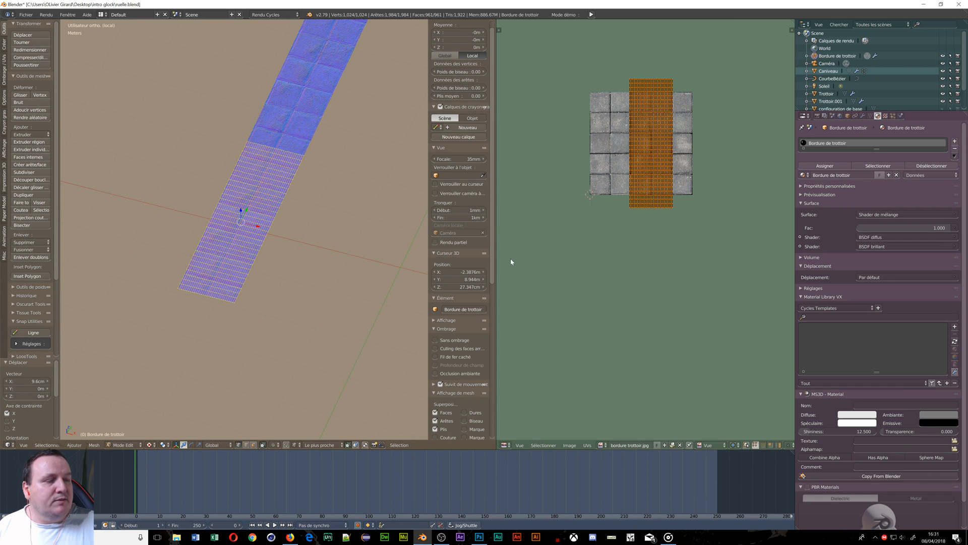
key(g)
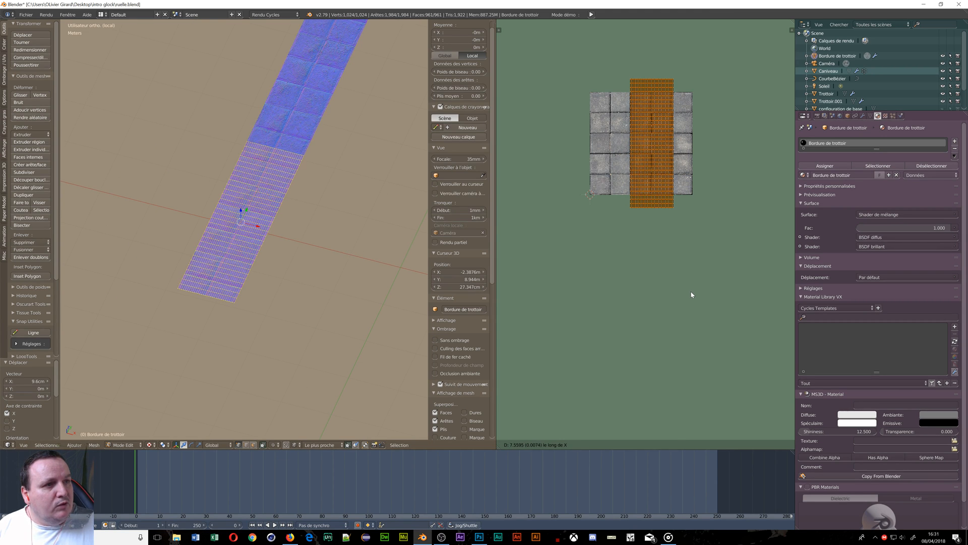
click(692, 295)
Shorten the border strip's UV layout along Y by a factor of about 0.577
scroll(256, 120, down, 3)
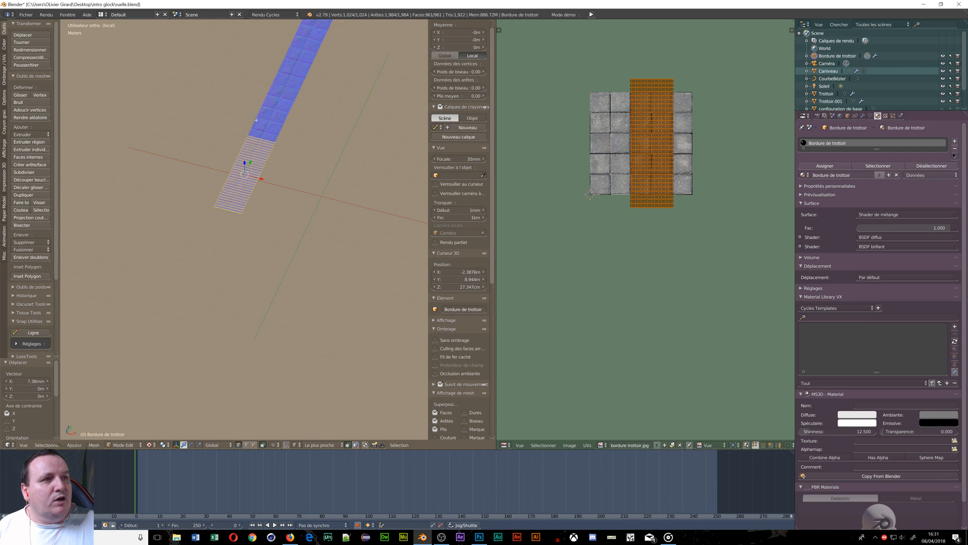
middle_drag(203, 288, 302, 169)
scroll(305, 176, up, 4)
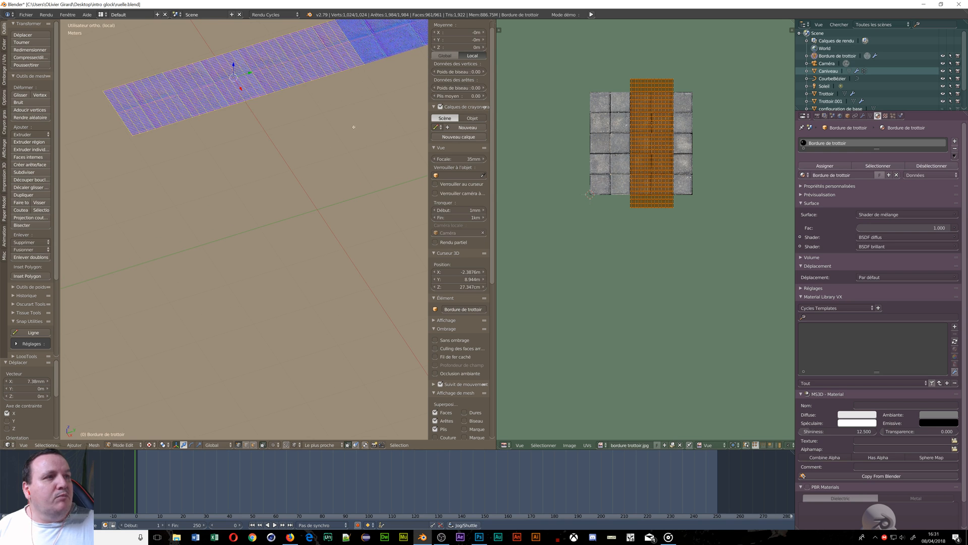
shift+middle_drag(416, 44, 310, 161)
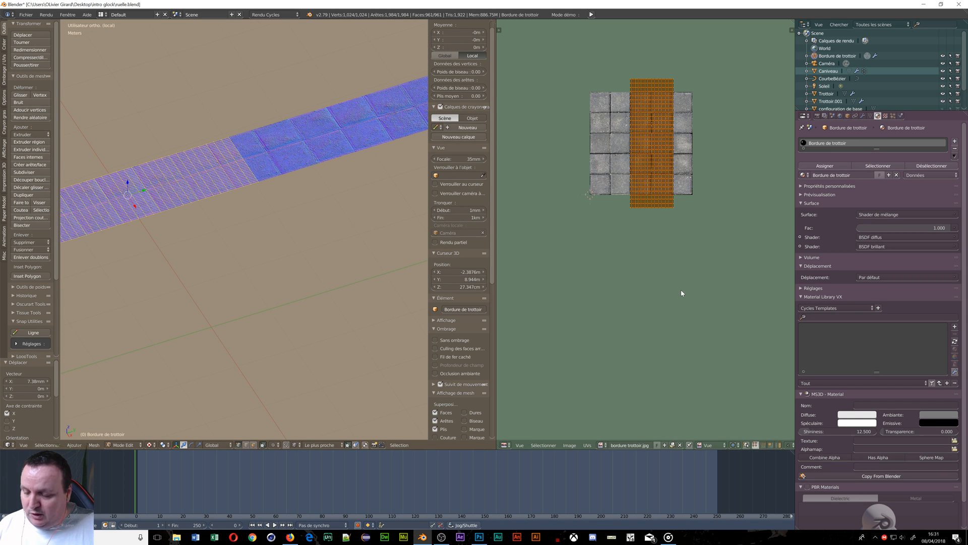
key(s)
key(y)
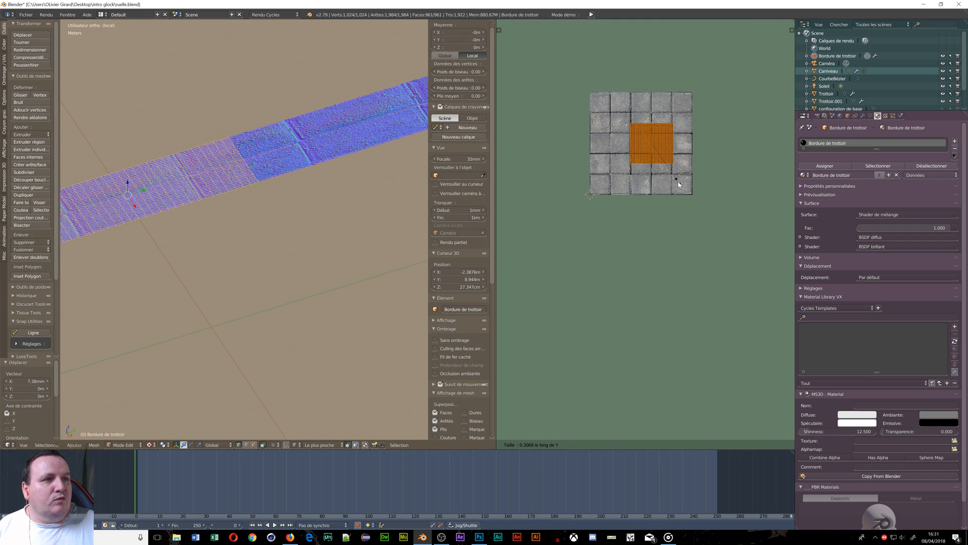
click(678, 237)
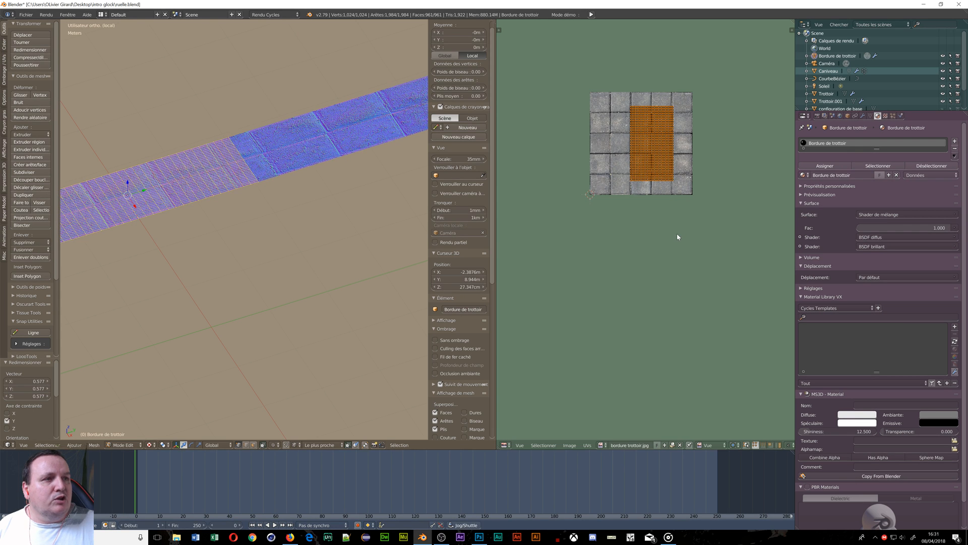
Scale the UV layout along Y by about 0.834 so it spans the three middle slab rows of the image
scroll(165, 280, down, 8)
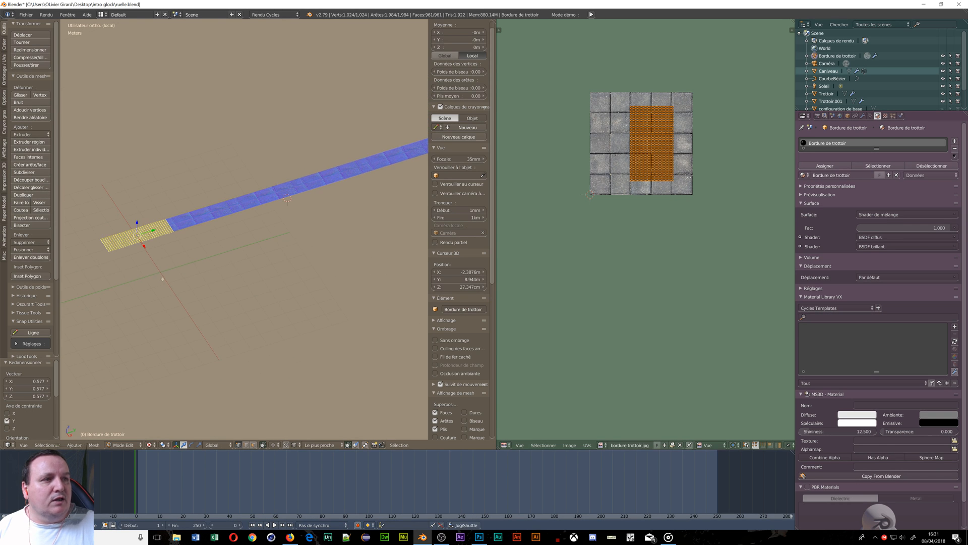
scroll(274, 292, up, 4)
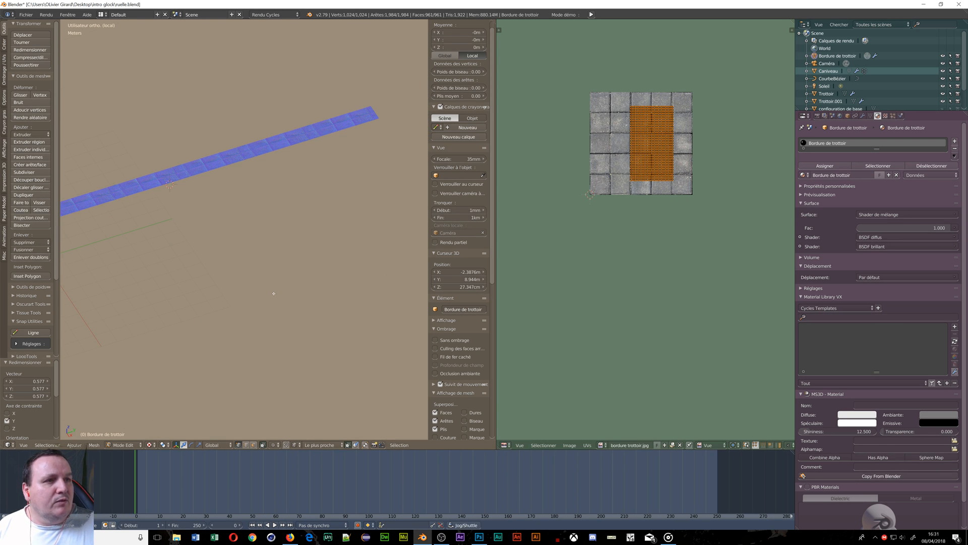
scroll(242, 264, down, 1)
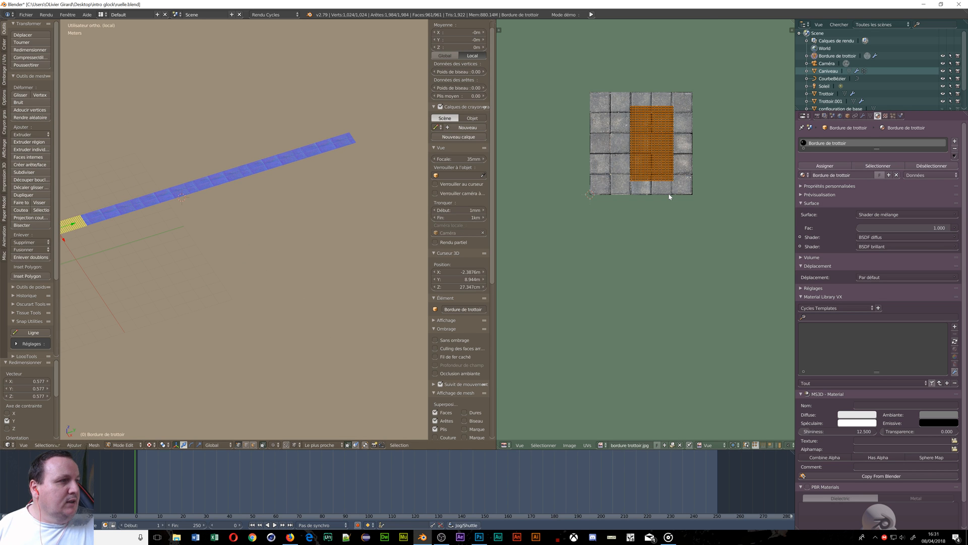
scroll(670, 196, up, 3)
scroll(669, 197, down, 2)
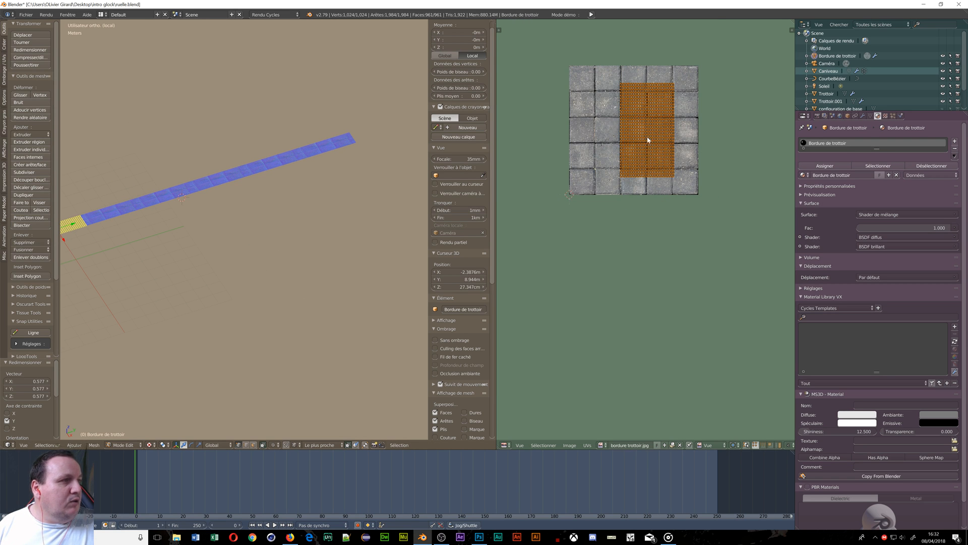
key(s)
key(y)
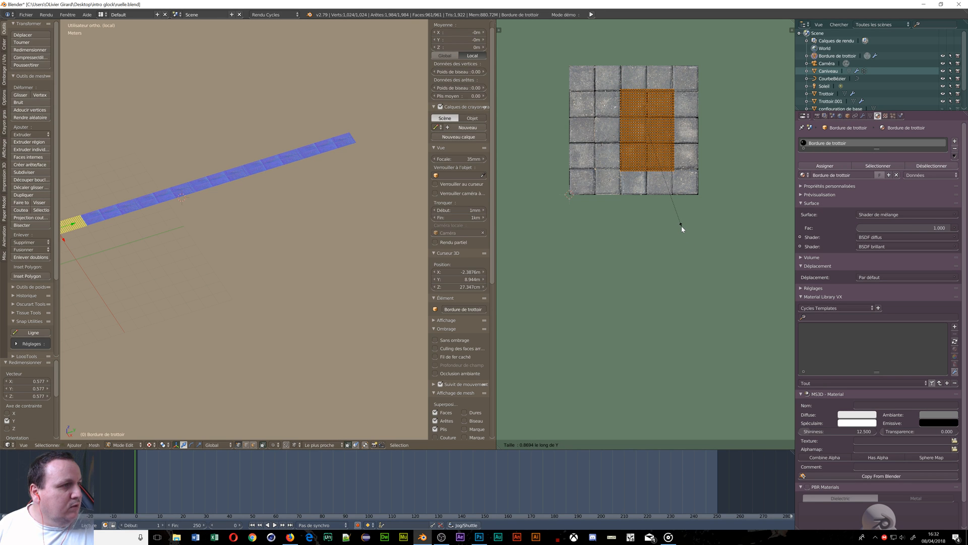
click(680, 226)
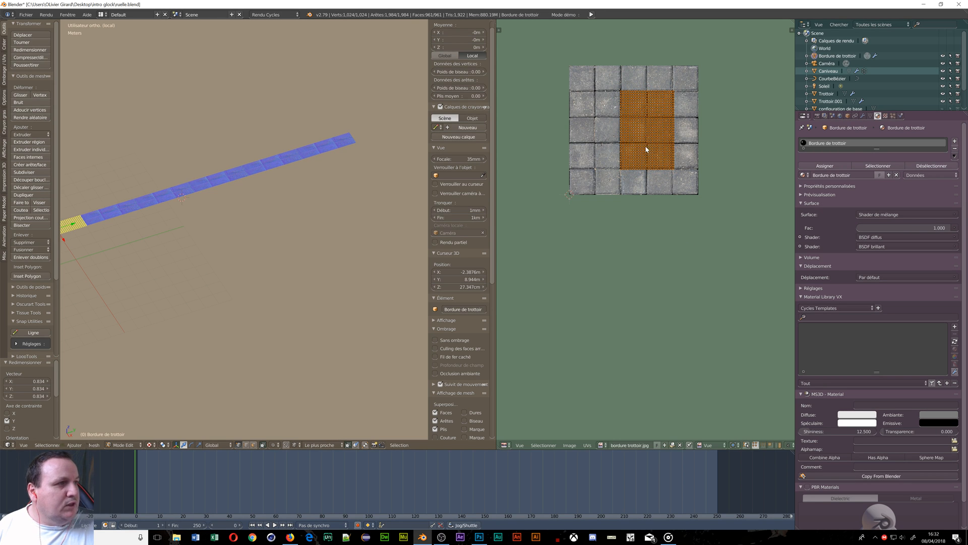
Examine the slab proportions and joints along the border strip, from its far repeats to its editable end
scroll(104, 232, down, 3)
scroll(130, 229, up, 8)
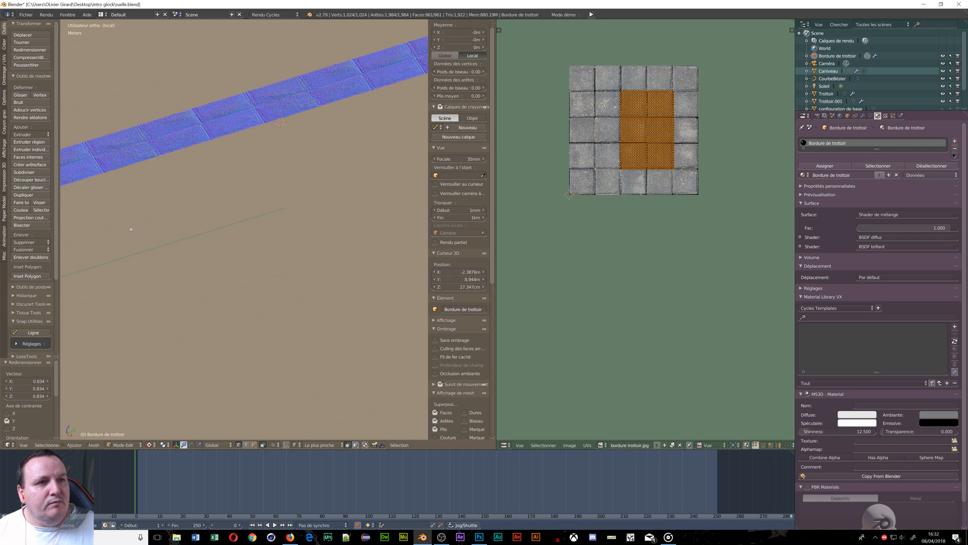
scroll(125, 241, down, 8)
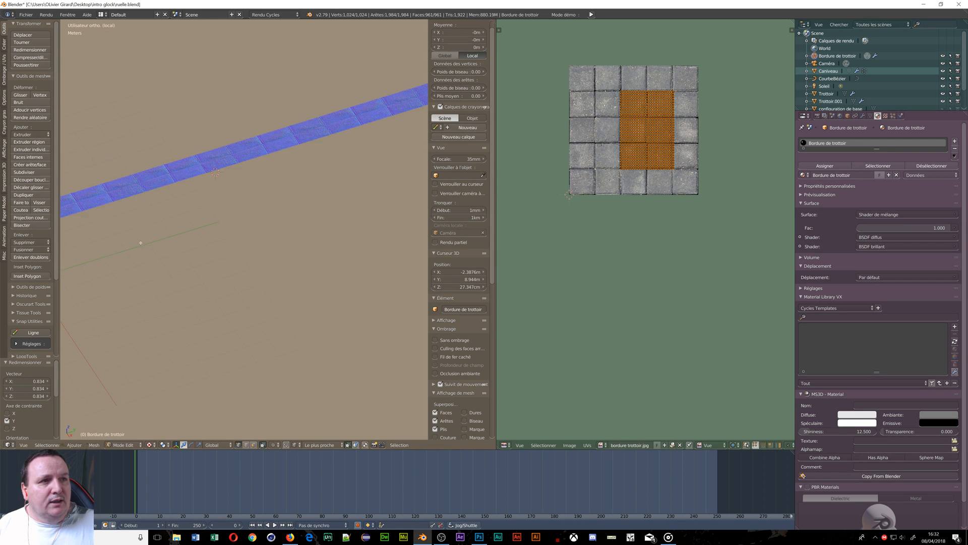
middle_drag(125, 242, 40, 332)
scroll(109, 258, up, 2)
shift+middle_drag(110, 257, 299, 179)
scroll(278, 273, up, 5)
middle_drag(164, 207, 206, 209)
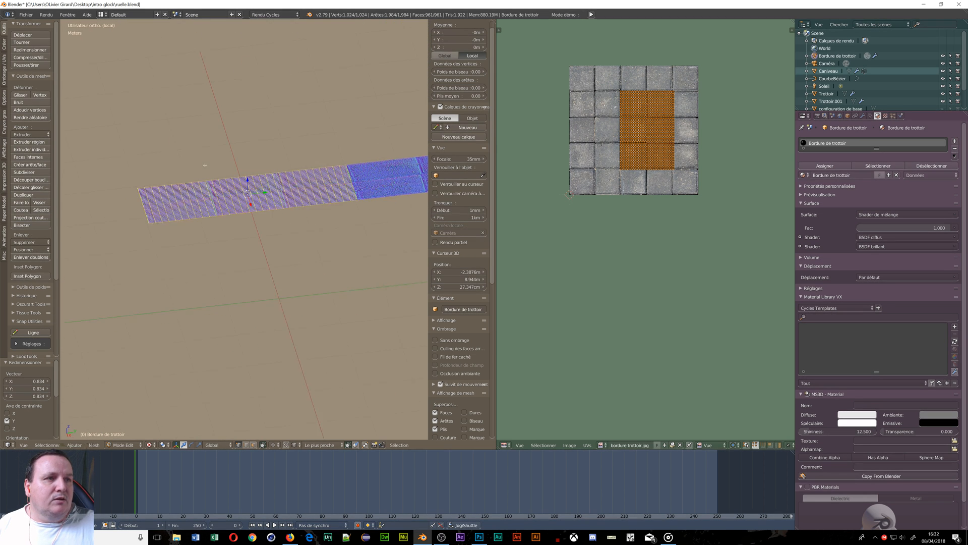
scroll(206, 209, up, 5)
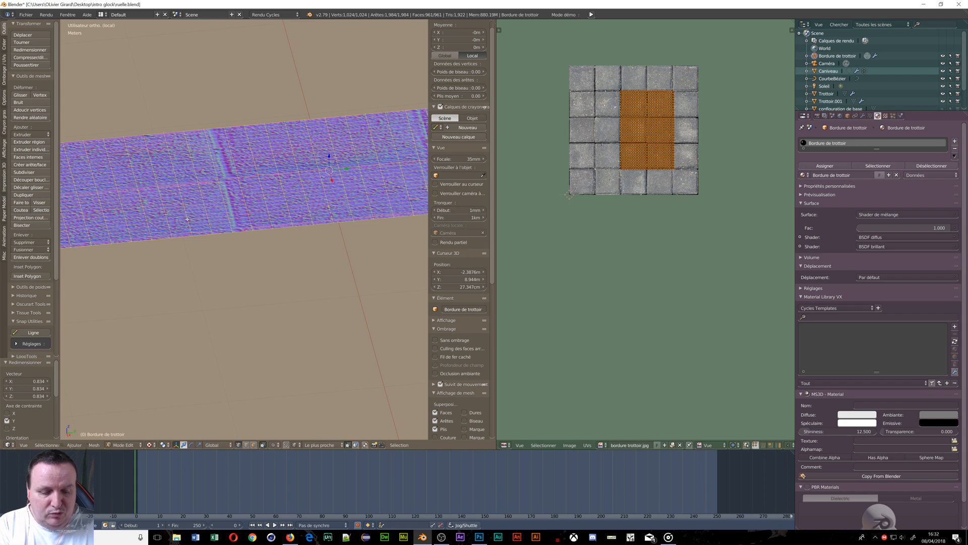
From the top view, deselect everything and select the lengthwise edge loop along the middle joint of the border strip
key(KP_7)
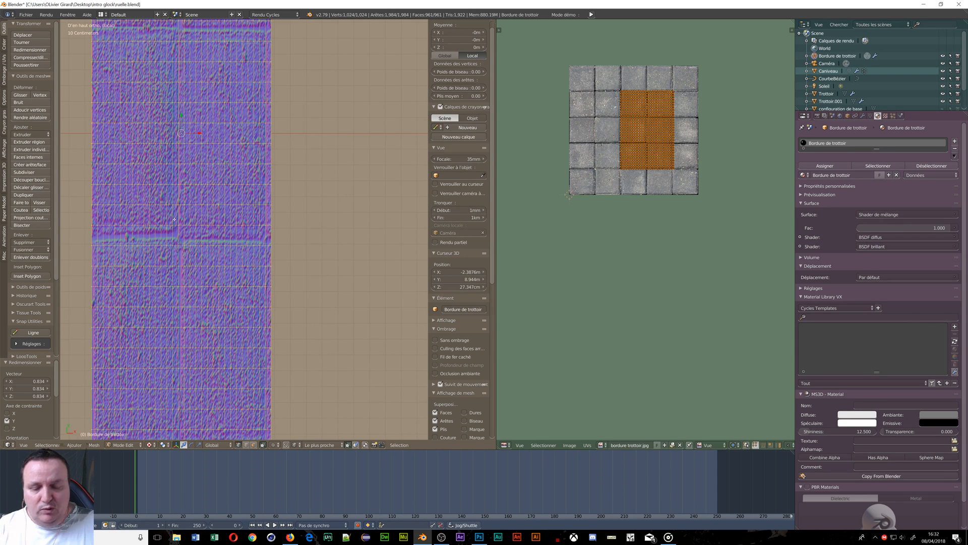
key(a)
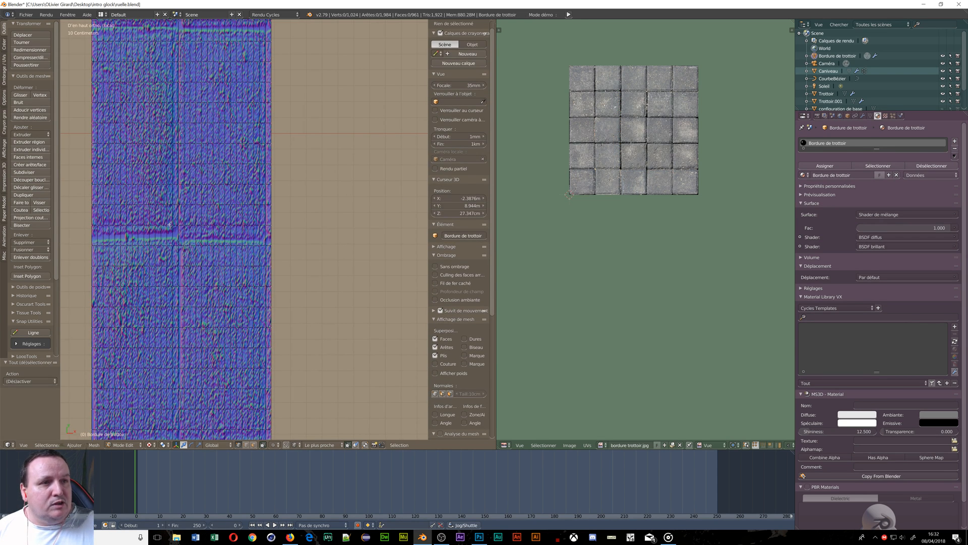
scroll(175, 220, up, 4)
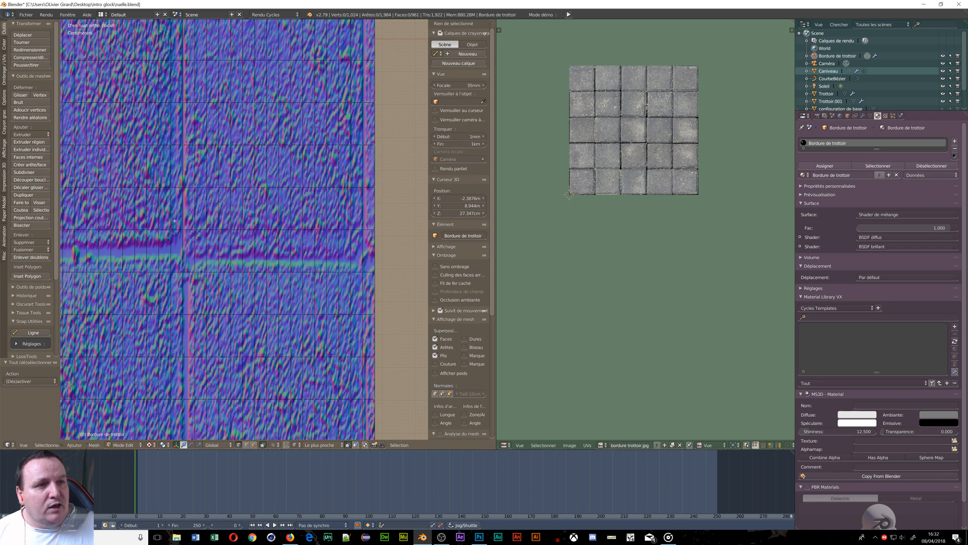
alt+click(181, 165)
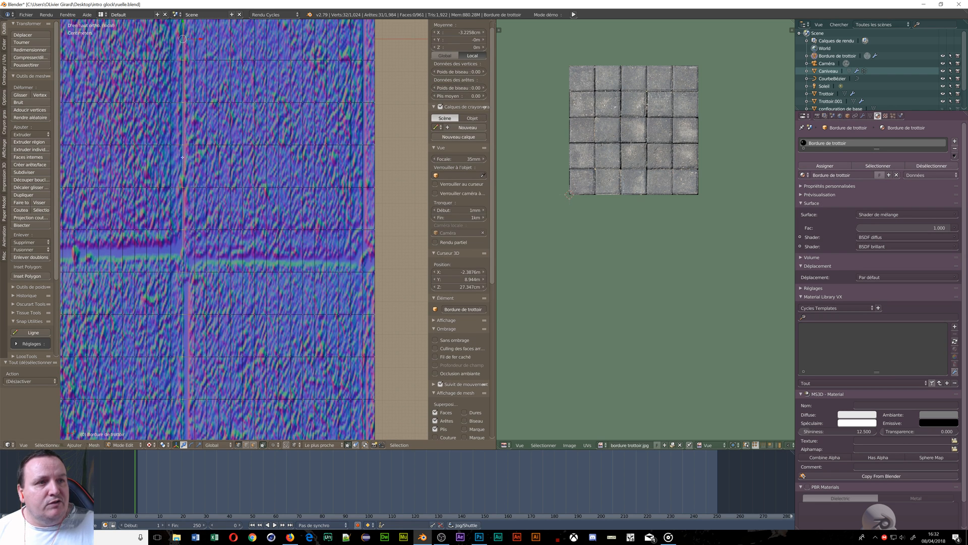
Snap the 3D cursor to the selected middle edge loop and set the pivot point to the 3D cursor
scroll(187, 131, down, 5)
scroll(188, 130, down, 3)
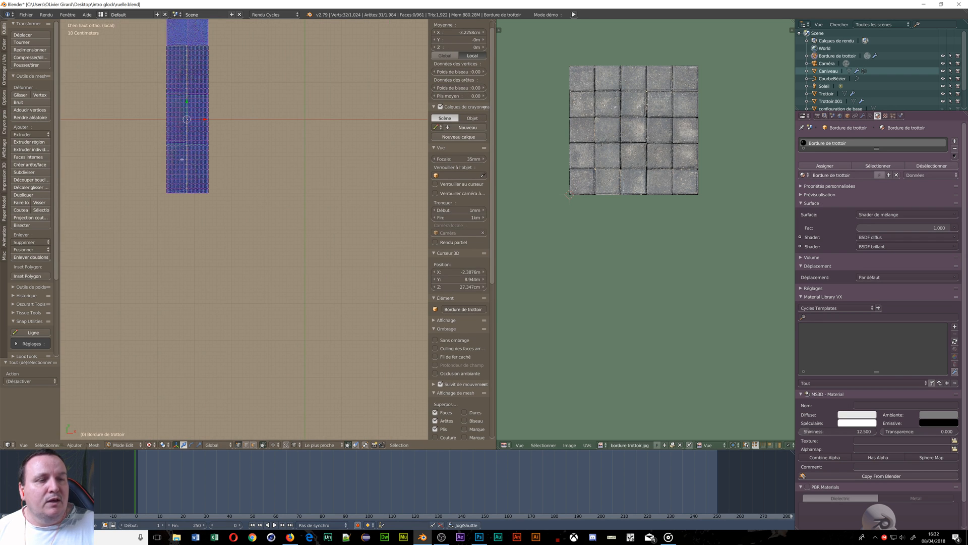
click(94, 445)
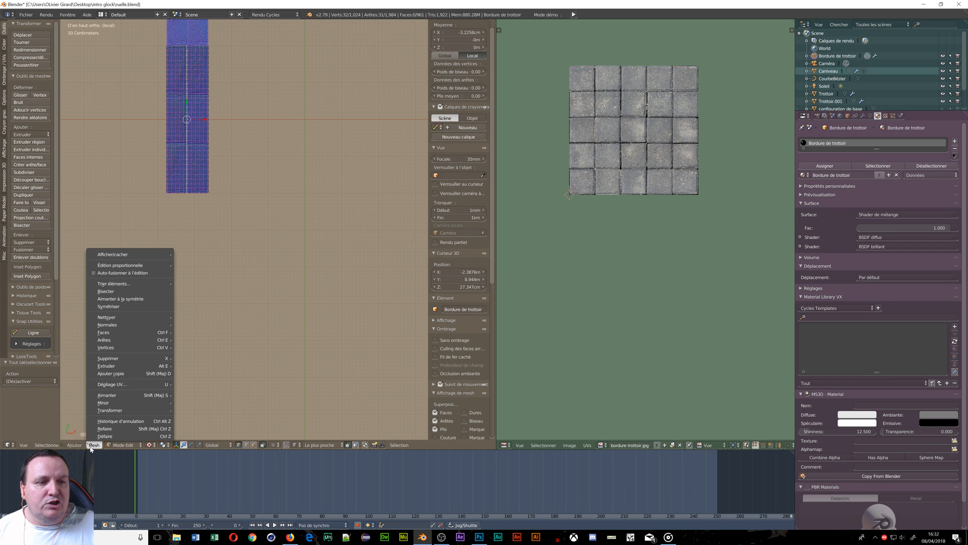
mouse_move(110, 397)
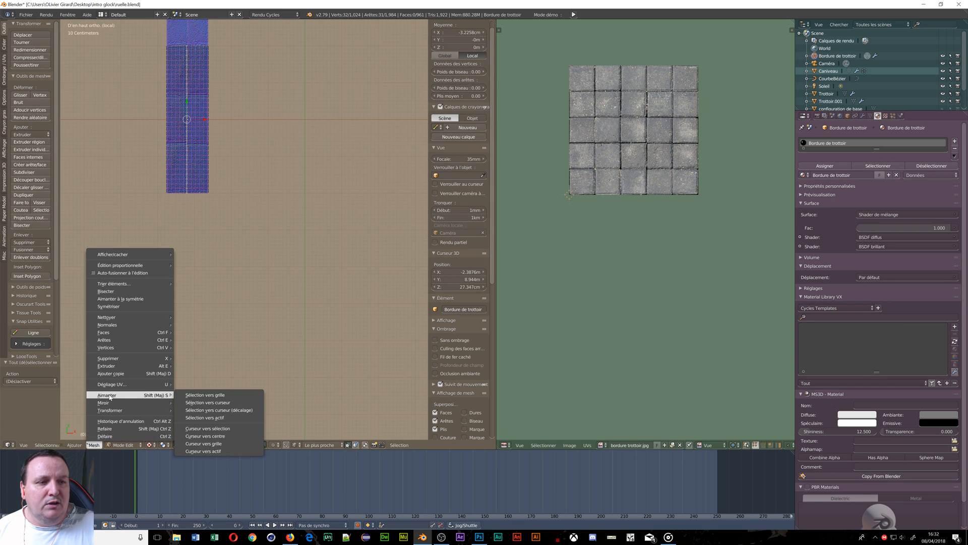
click(211, 429)
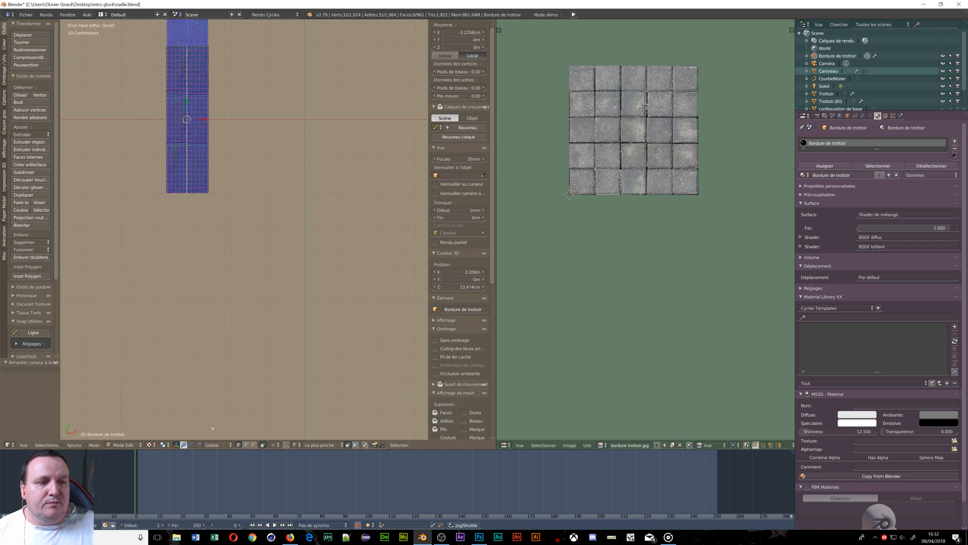
click(163, 445)
click(171, 428)
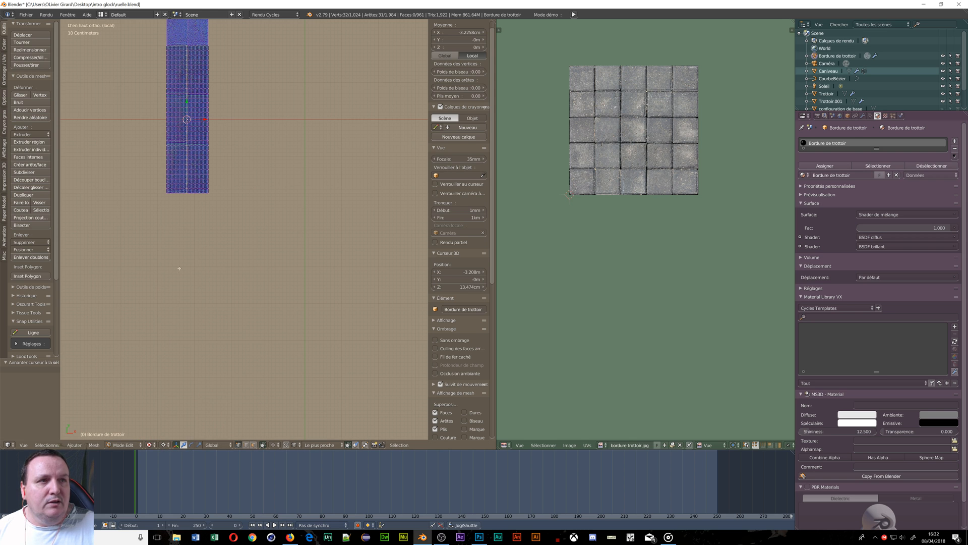
Deselect everything and box-select the border strip's mesh on the +X side of the middle joint
scroll(232, 57, up, 4)
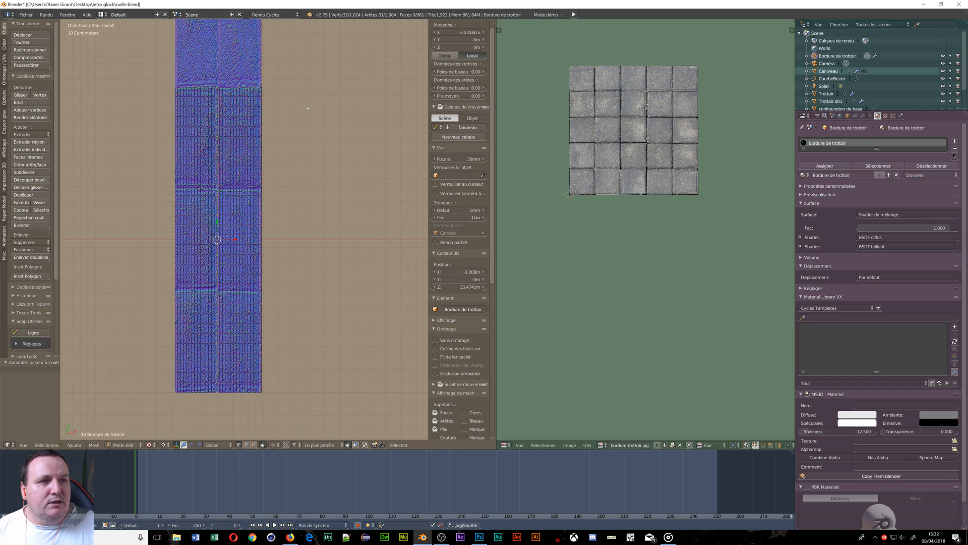
key(a)
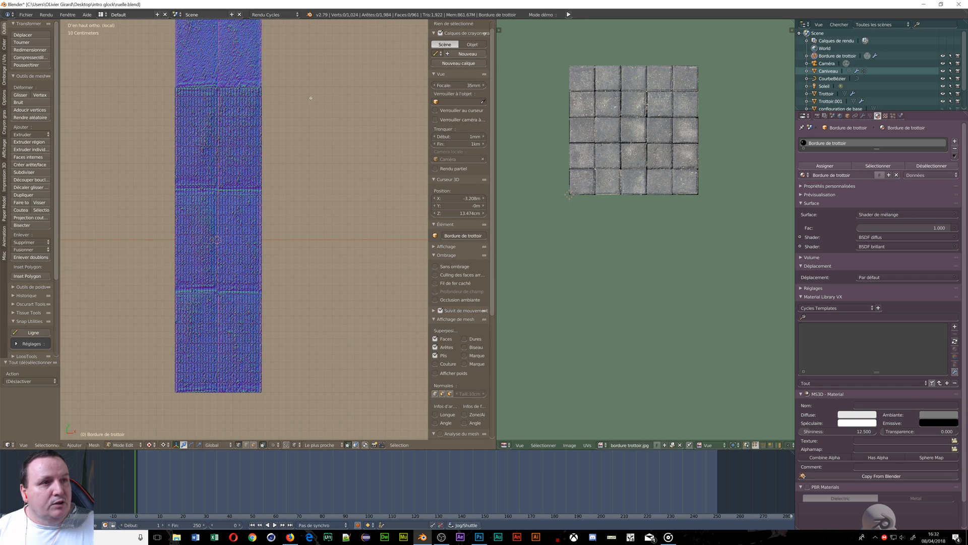
key(b)
drag(307, 69, 289, 266)
drag(280, 390, 219, 419)
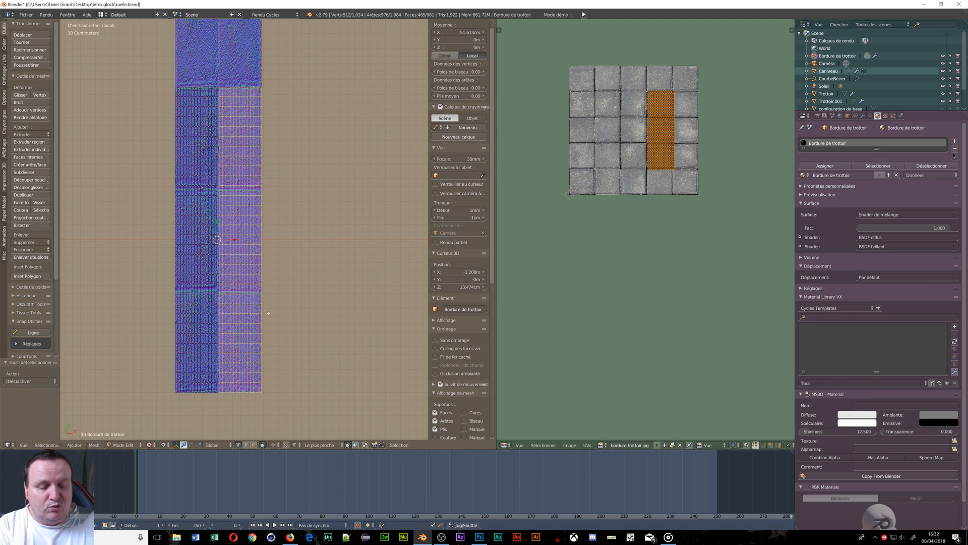
From the front view, rotate the selected half of the border 90° about the Y axis to fold it down
key(KP_1)
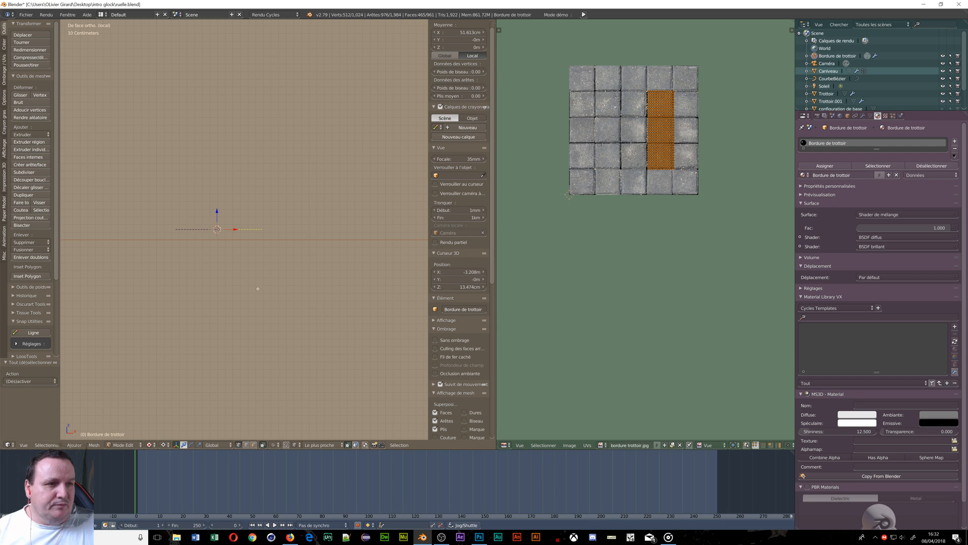
key(r)
key(y)
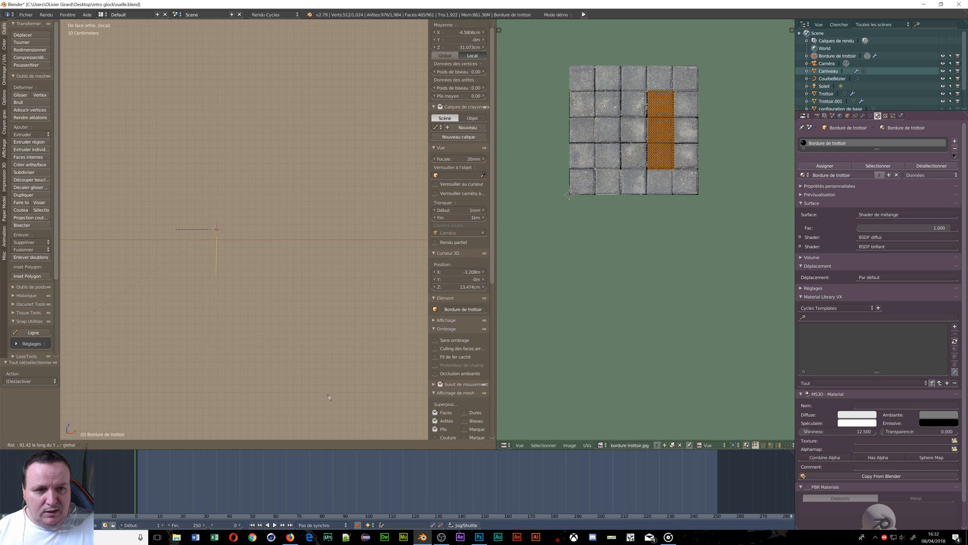
text(90)
key(Return)
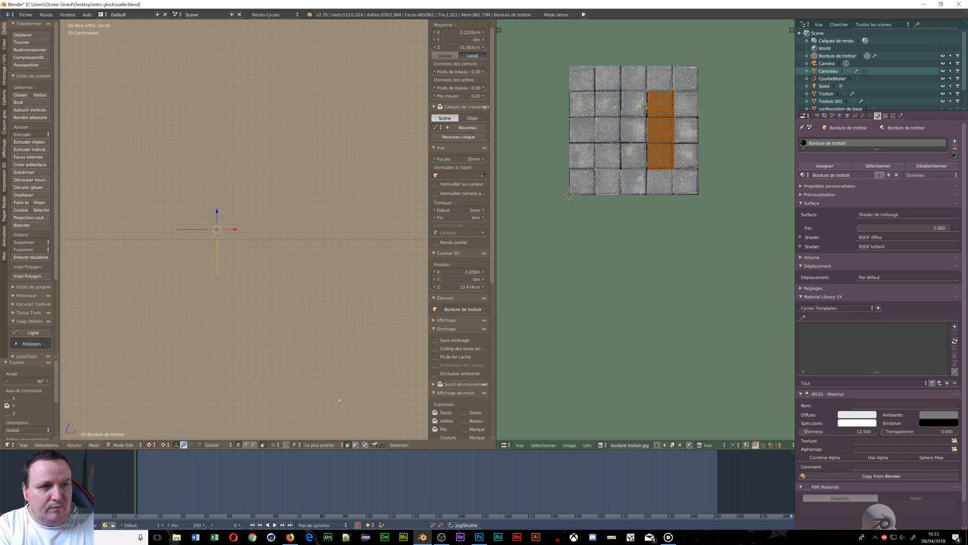
Check the folded border in perspective and the whole alley in rendered display, returning to Object Mode and solid shading
middle_drag(311, 383, 68, 260)
middle_drag(59, 224, 208, 244)
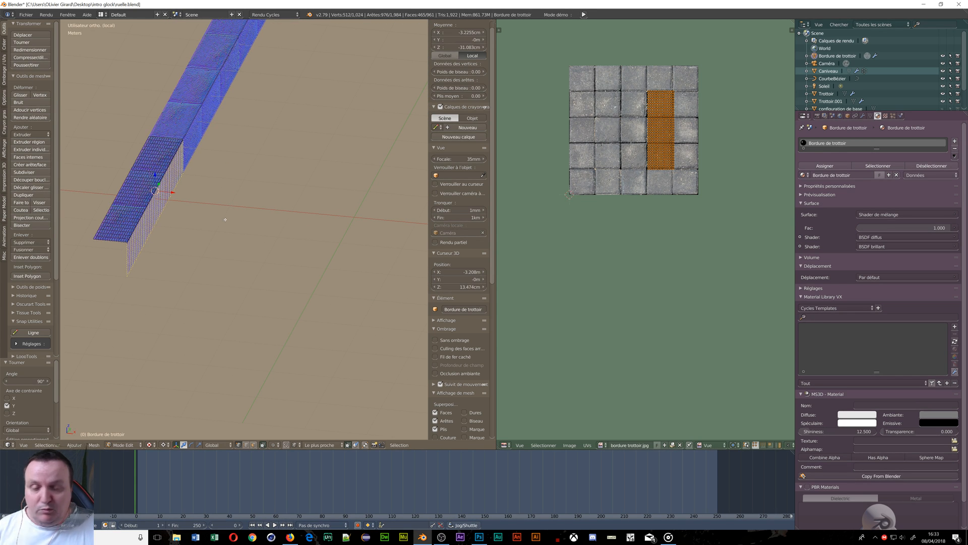
key(shift+z)
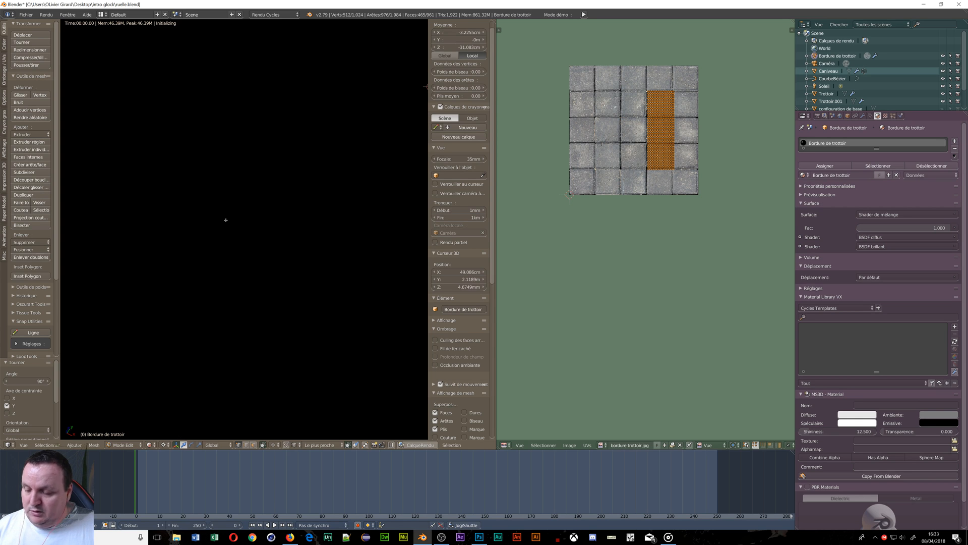
key(Tab)
right_click(226, 223)
key(Tab)
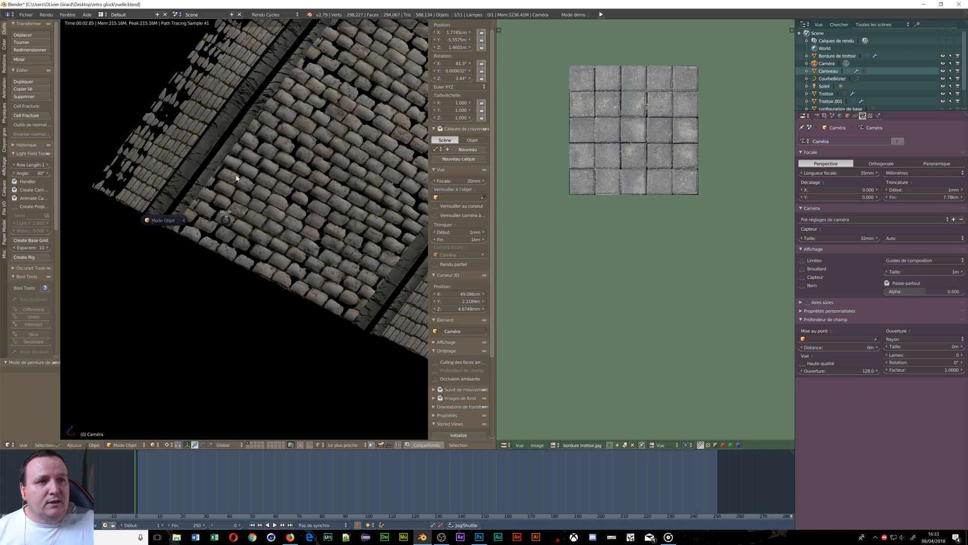
click(172, 223)
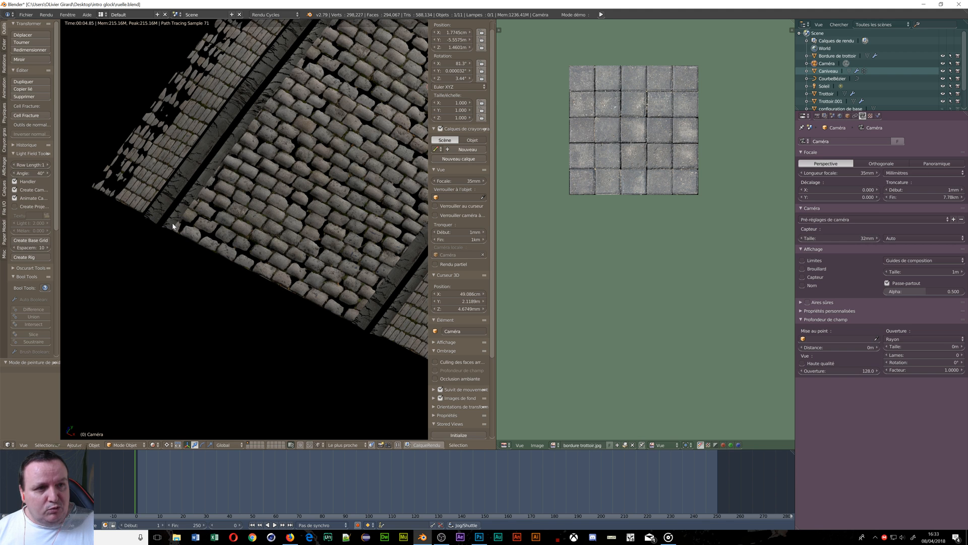
key(z)
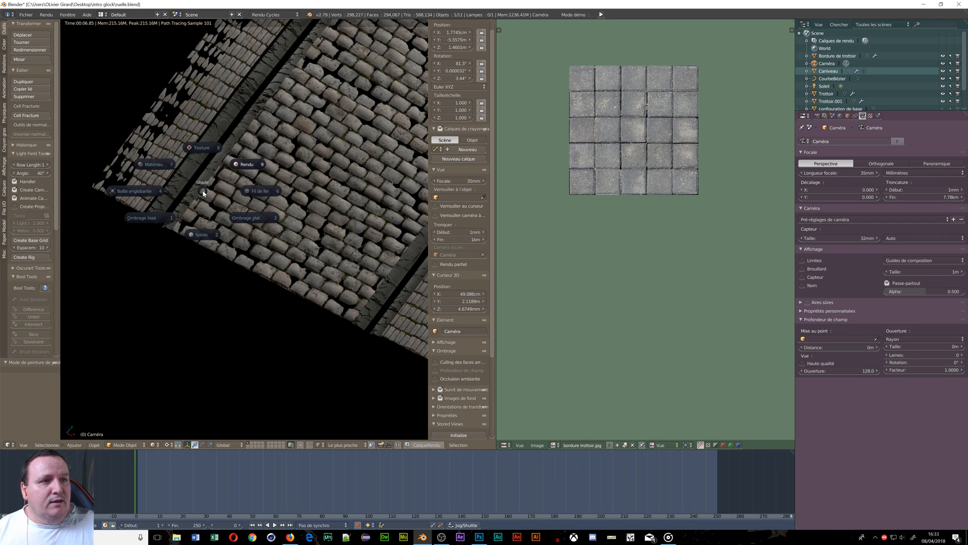
click(211, 237)
Select the Bordure de trottoir object and switch it from weight painting to Object Mode
middle_drag(165, 257, 186, 225)
right_click(98, 228)
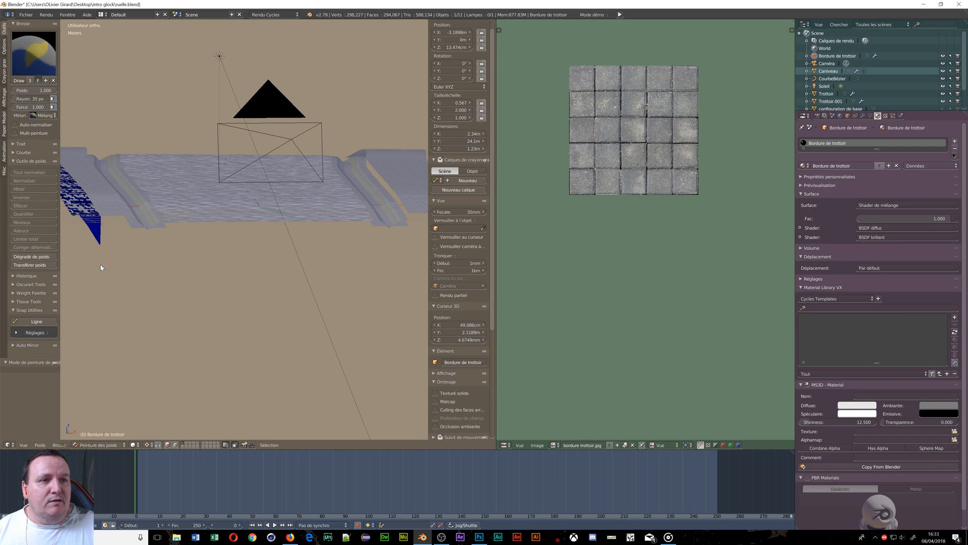
scroll(99, 260, up, 5)
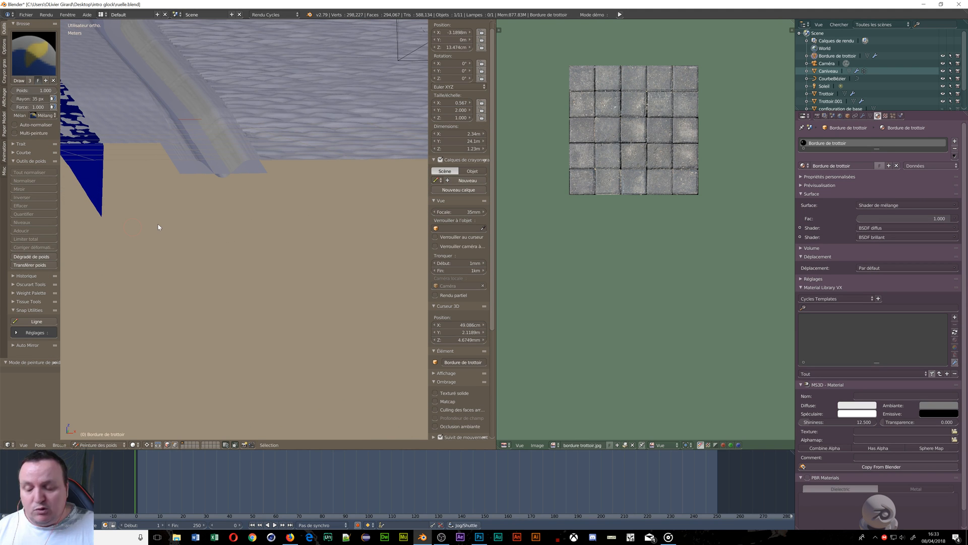
key(ctrl+Tab)
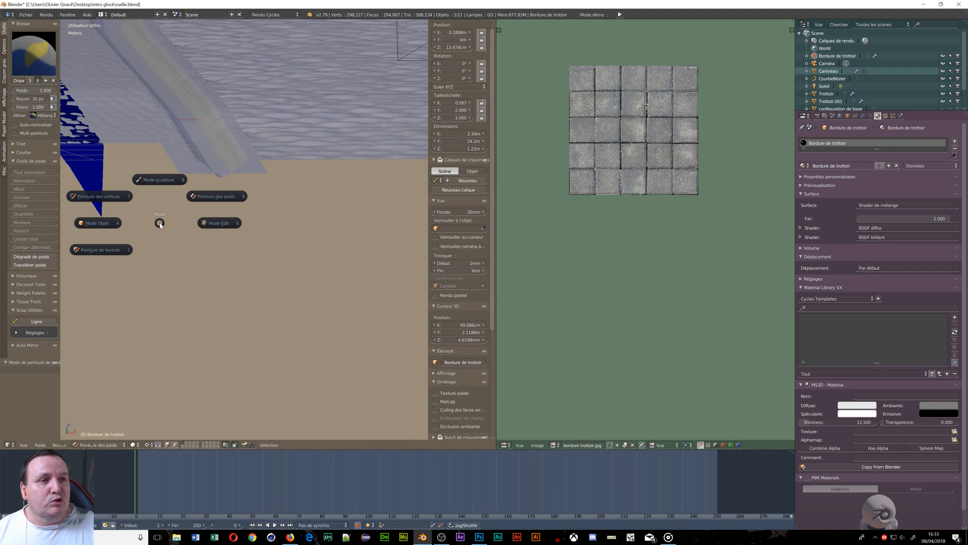
click(107, 230)
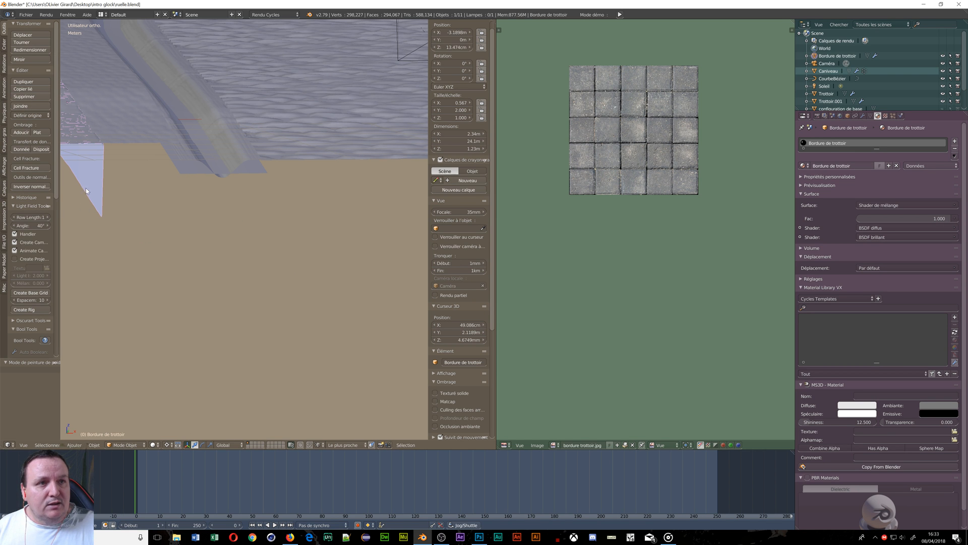
Set the origin of the sidewalk border object to its geometry
middle_drag(217, 212, 172, 155)
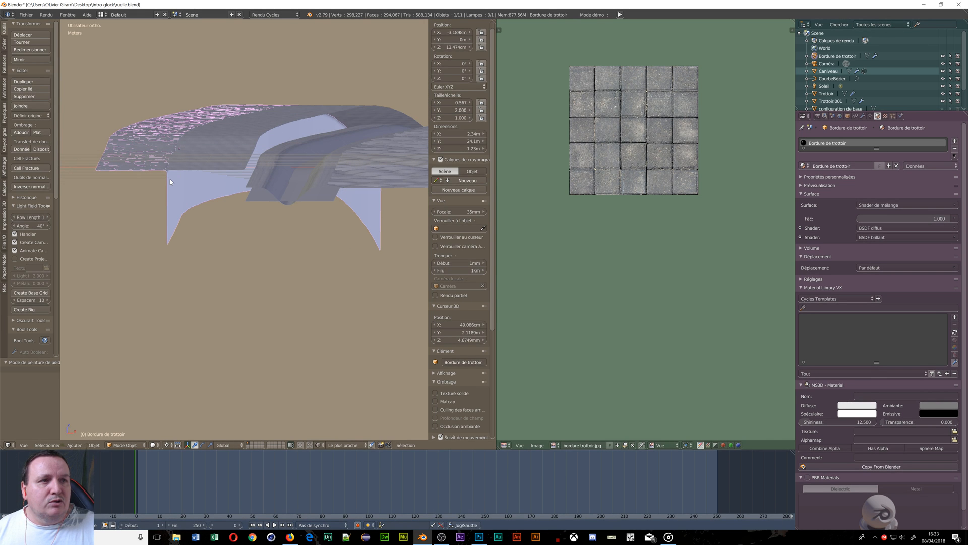
click(94, 445)
mouse_move(192, 410)
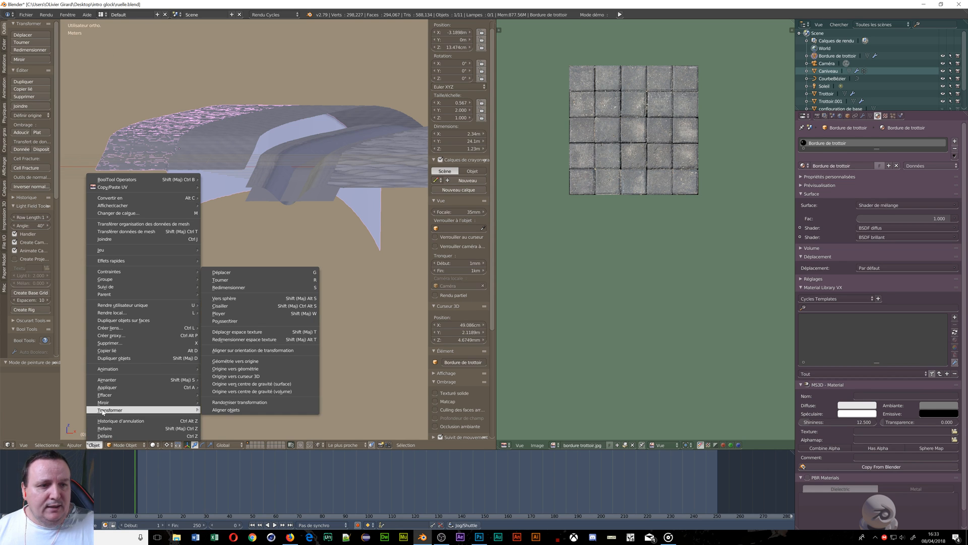
click(254, 369)
scroll(233, 214, down, 2)
scroll(254, 232, down, 4)
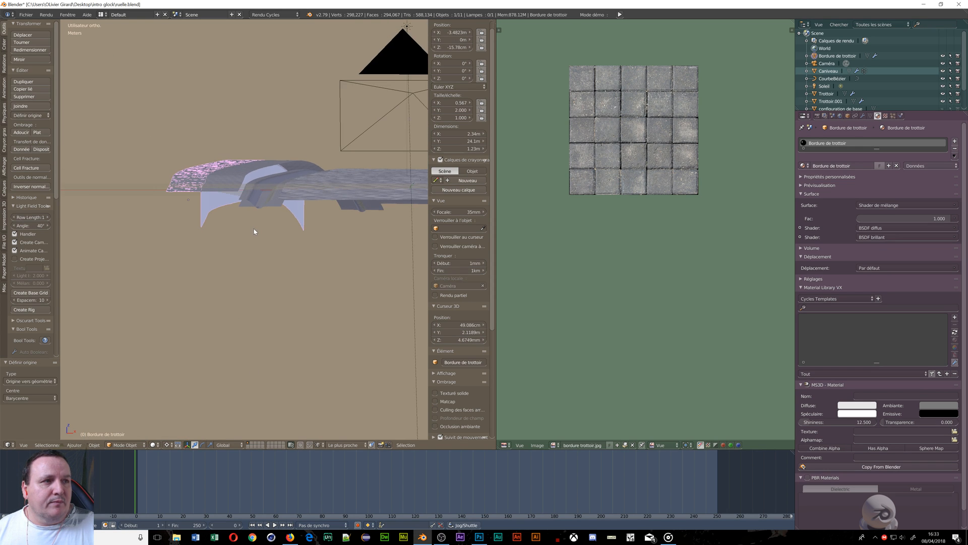
scroll(271, 250, up, 2)
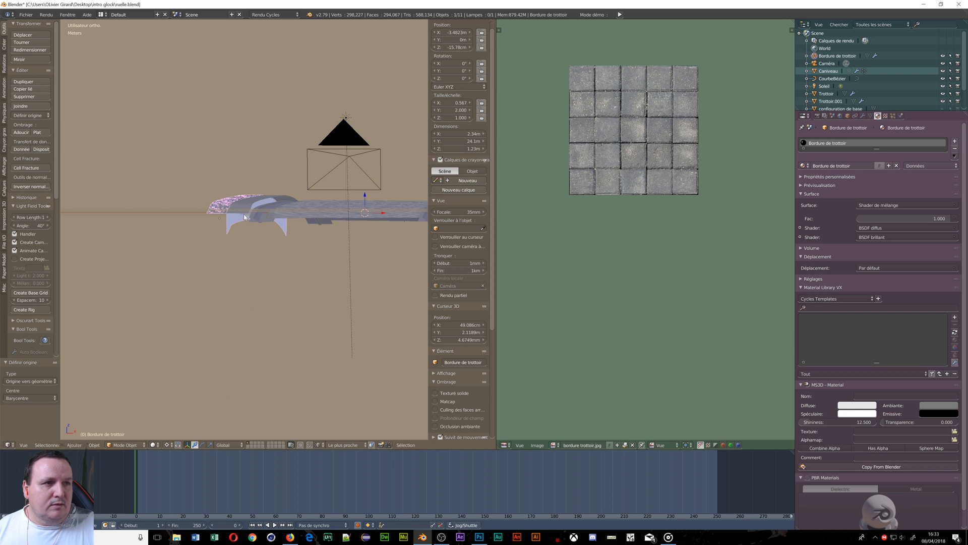
middle_drag(244, 214, 247, 225)
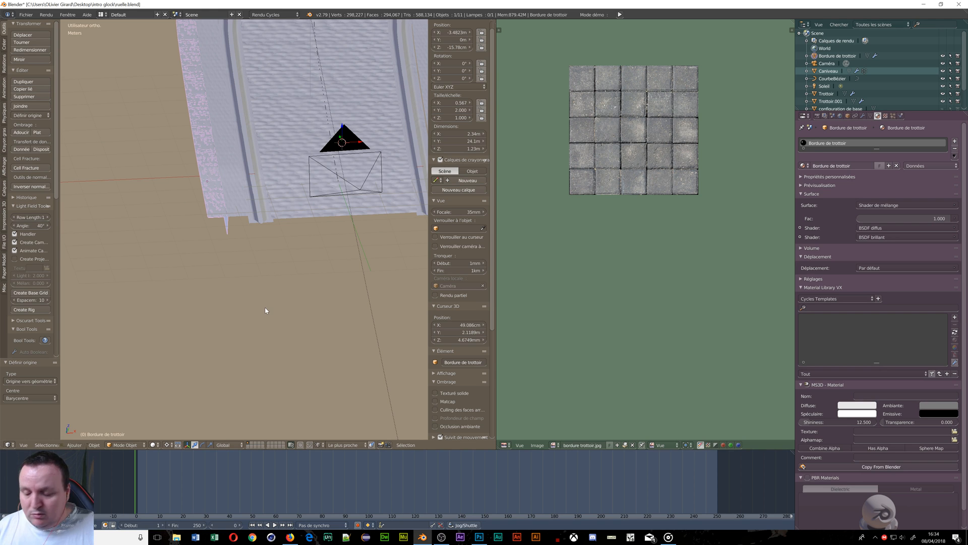
click(94, 445)
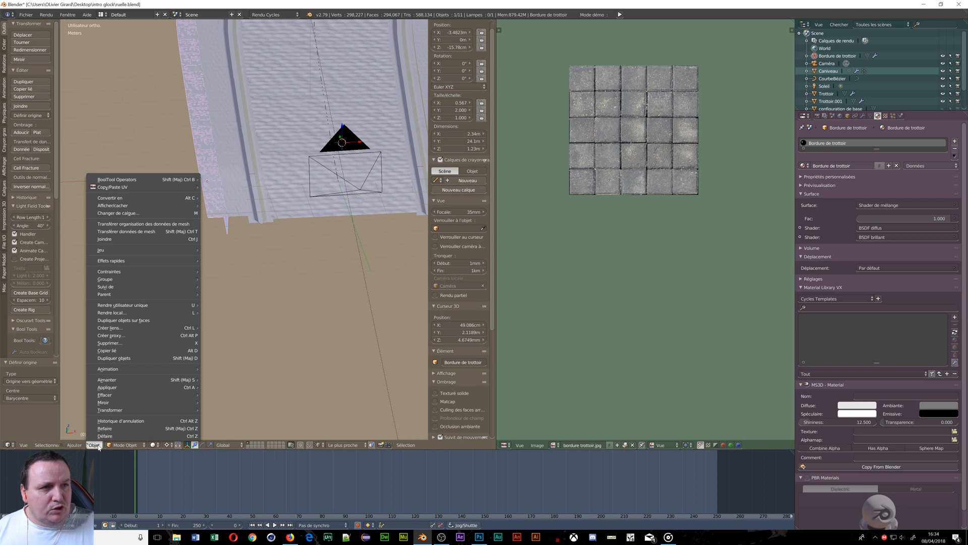
mouse_move(121, 414)
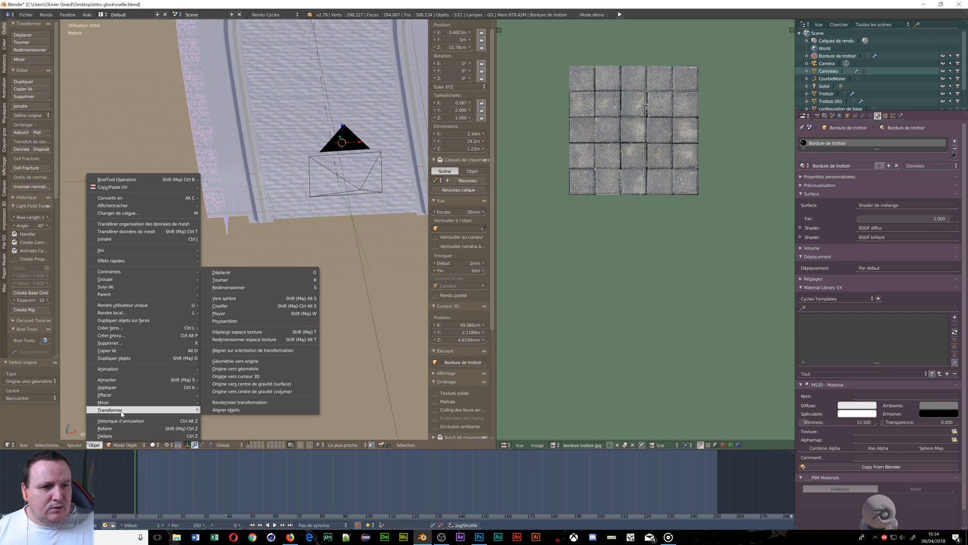
click(242, 377)
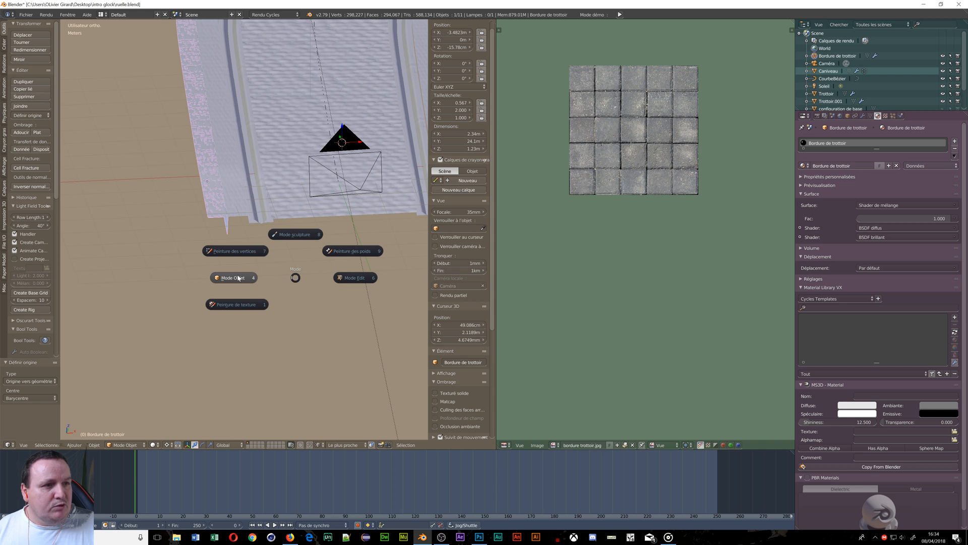
In Edit Mode, select the border's entire mesh, snap the 3D cursor to the selection, and return to Object Mode
click(344, 280)
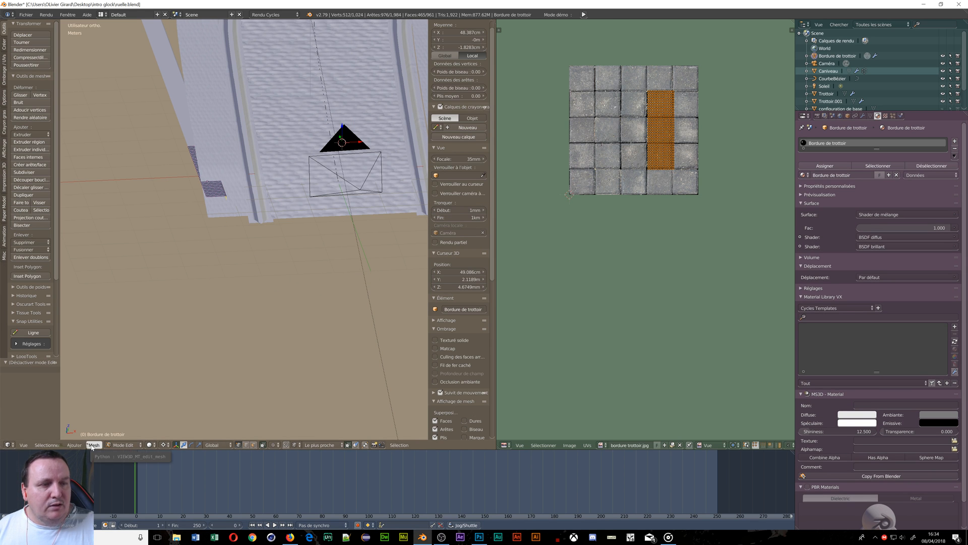
key(a)
key(a)
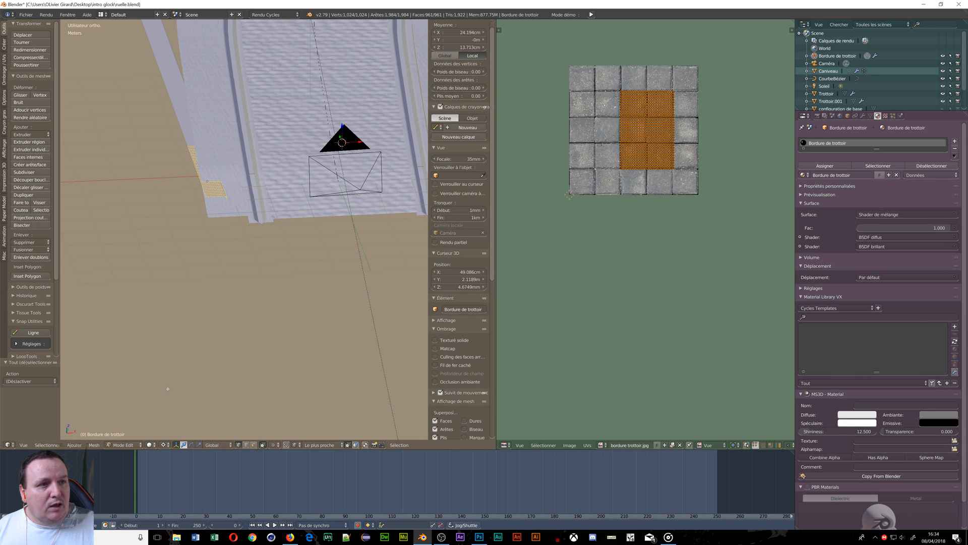
click(94, 445)
mouse_move(116, 414)
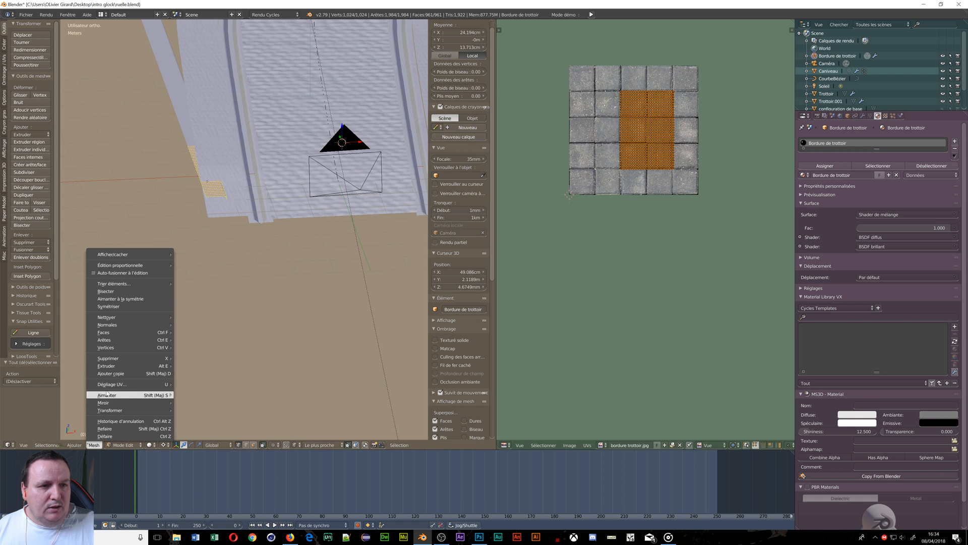
mouse_move(111, 396)
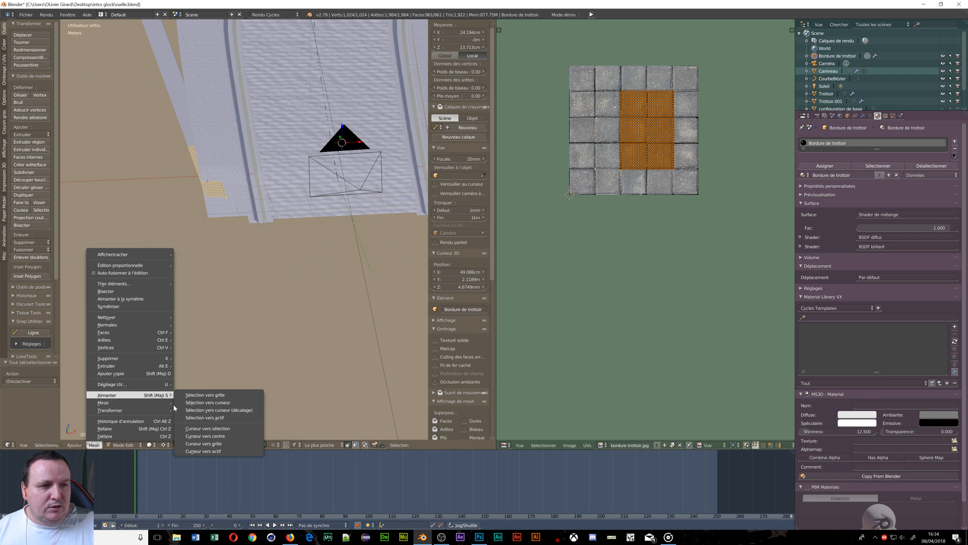
click(212, 429)
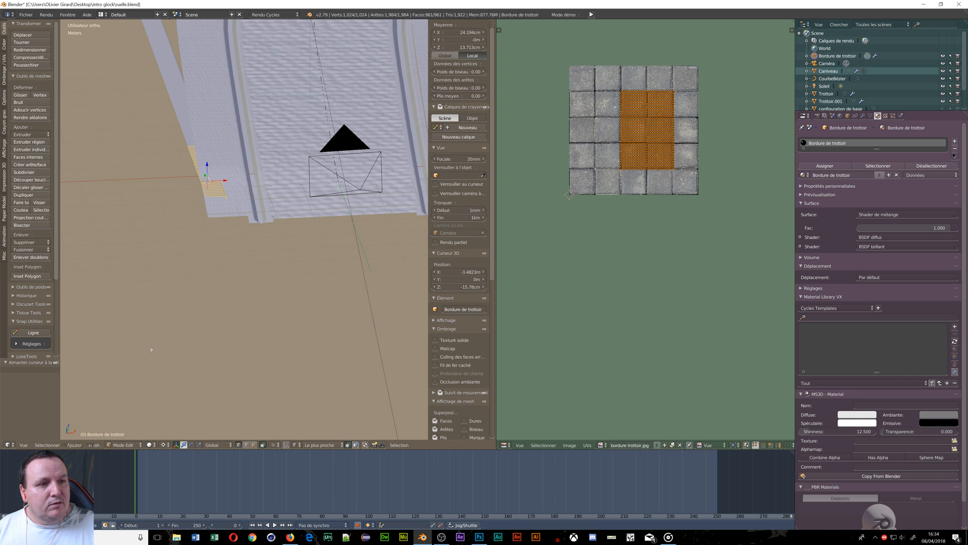
key(Tab)
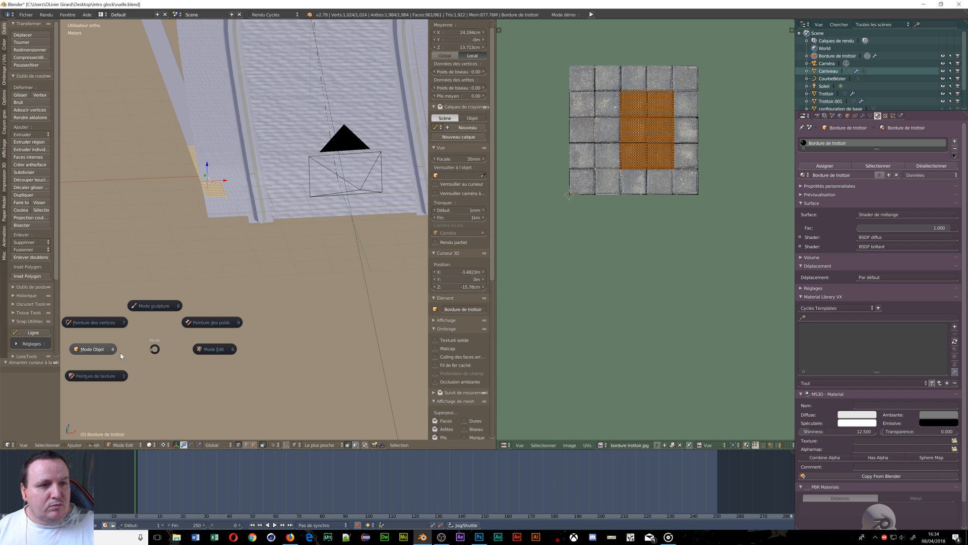
click(101, 352)
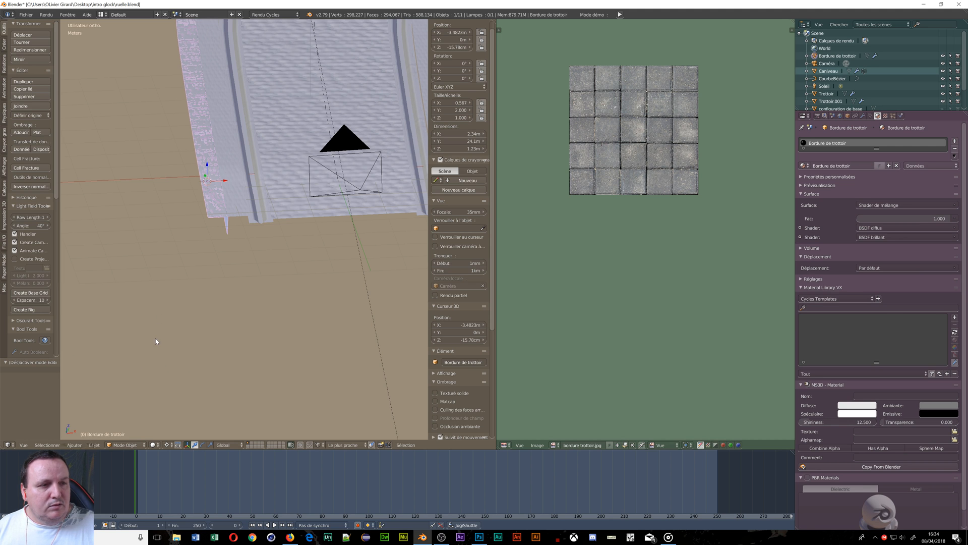
Set the sidewalk border's origin to its geometry and switch the pivot point to the barycentre
scroll(177, 244, up, 3)
scroll(244, 403, up, 1)
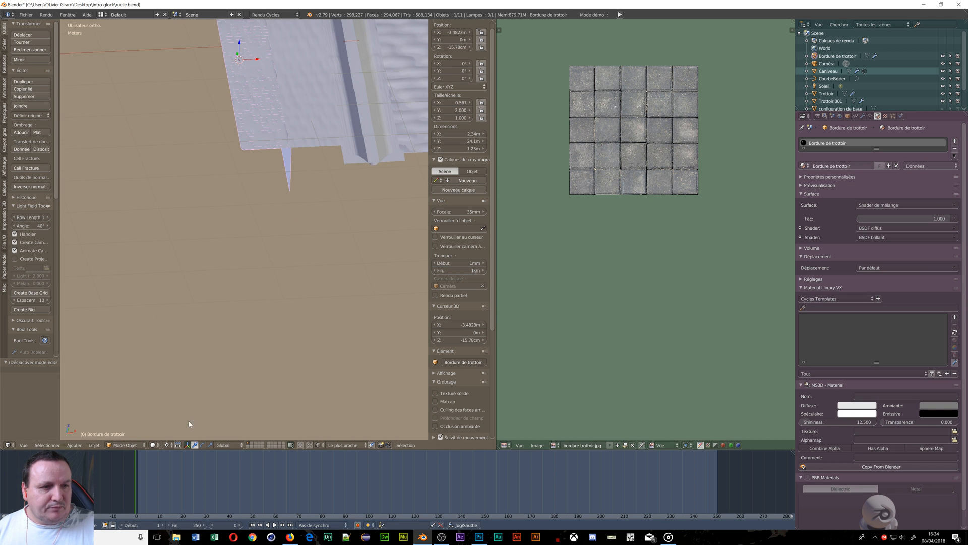
click(94, 445)
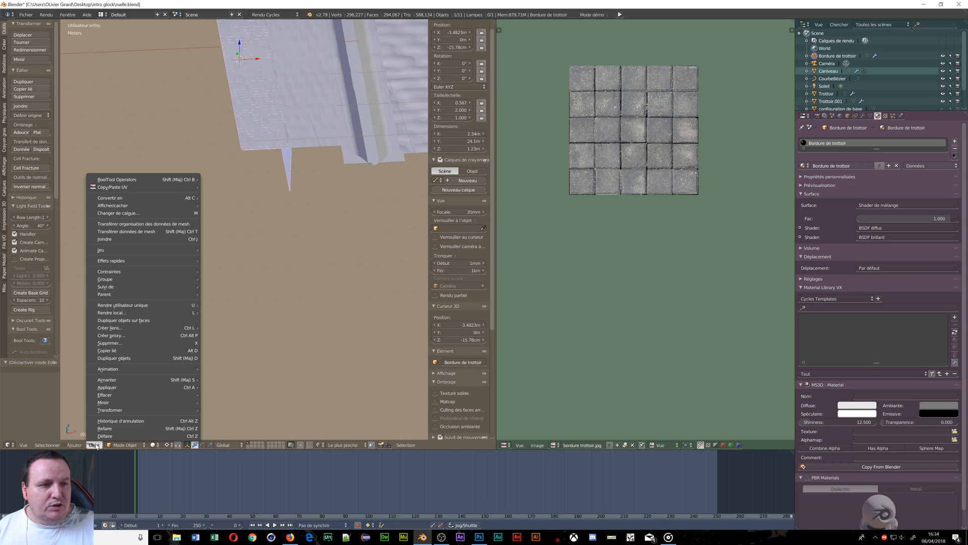
mouse_move(111, 411)
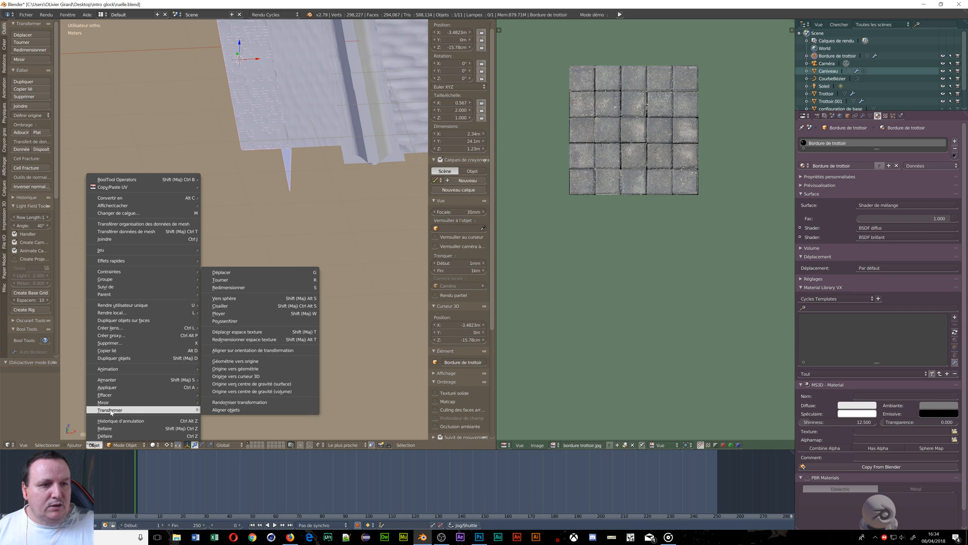
click(243, 369)
click(167, 445)
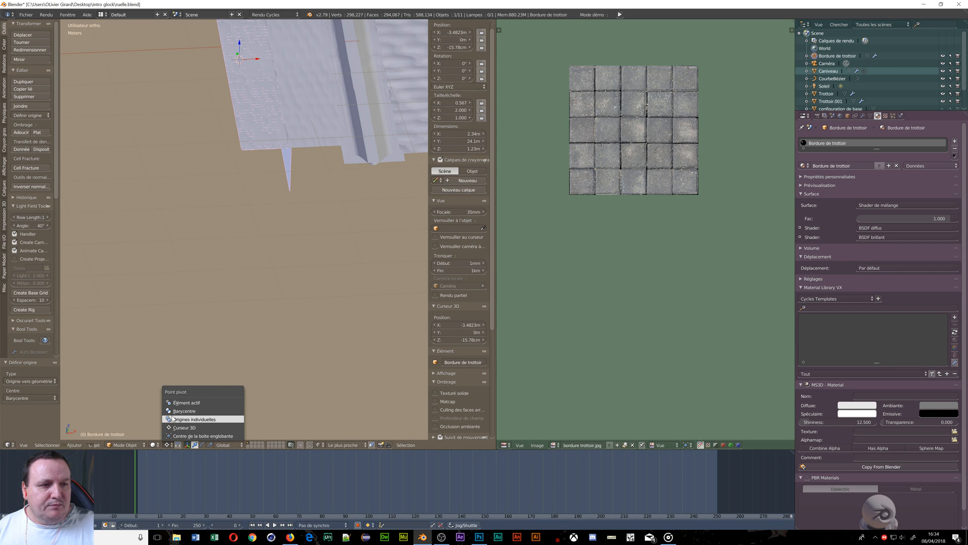
click(176, 411)
Move the sidewalk border about 77.6 cm along the X axis toward the gutter
scroll(272, 277, up, 5)
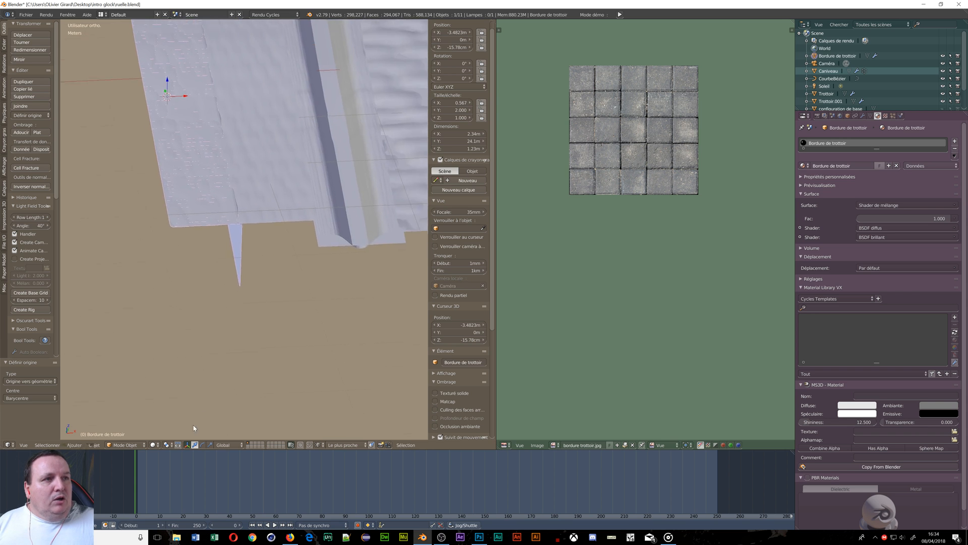
shift+middle_drag(184, 141, 186, 142)
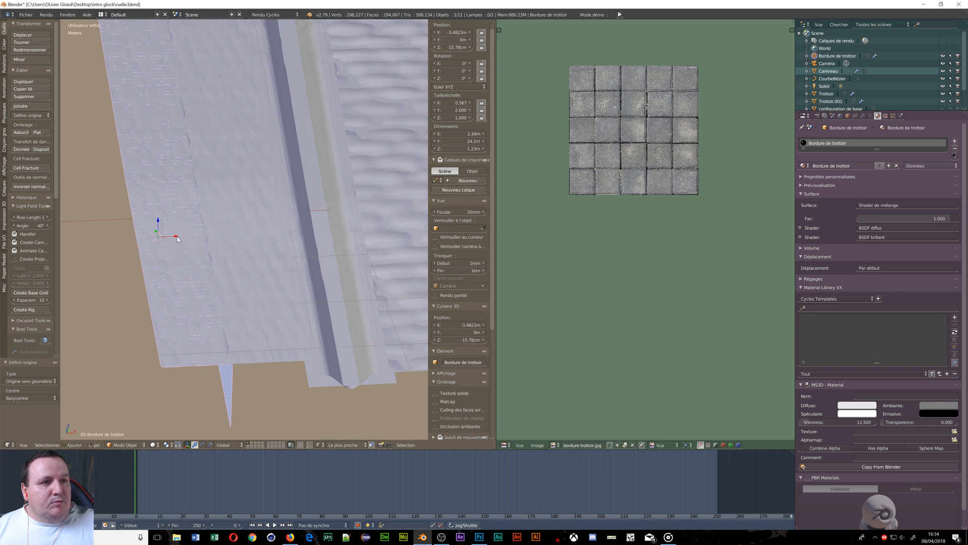
drag(178, 238, 278, 232)
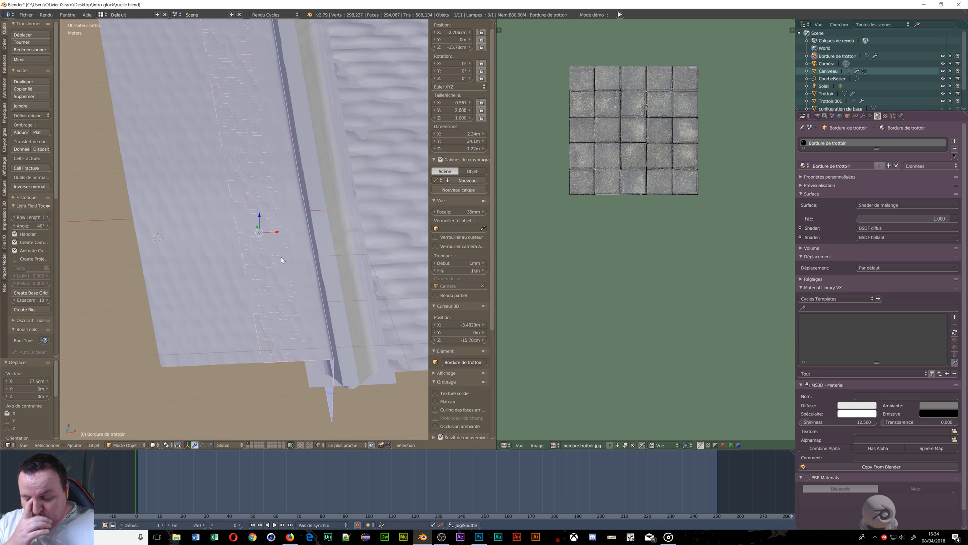
Scale the sidewalk border by about 0.269 along X and about 0.246 along Z
key(s)
key(x)
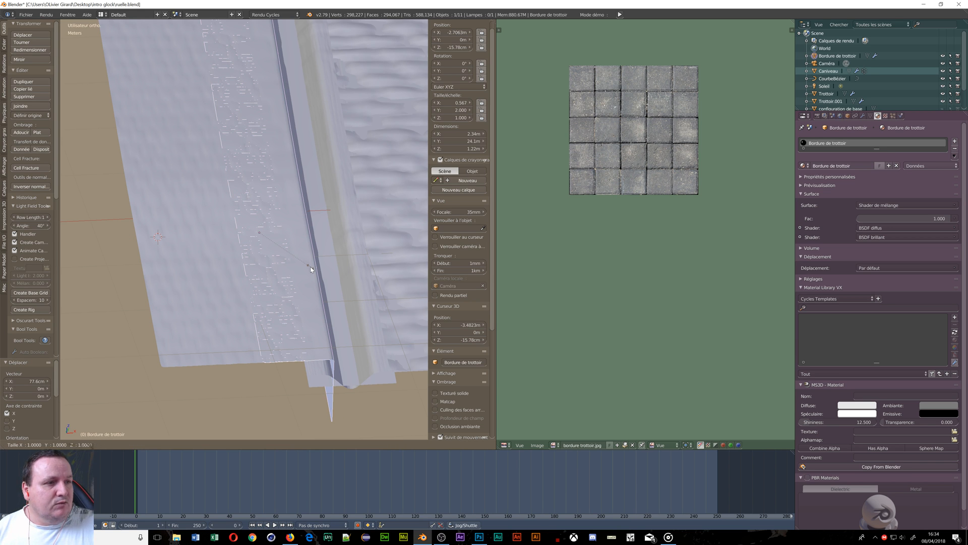
click(277, 234)
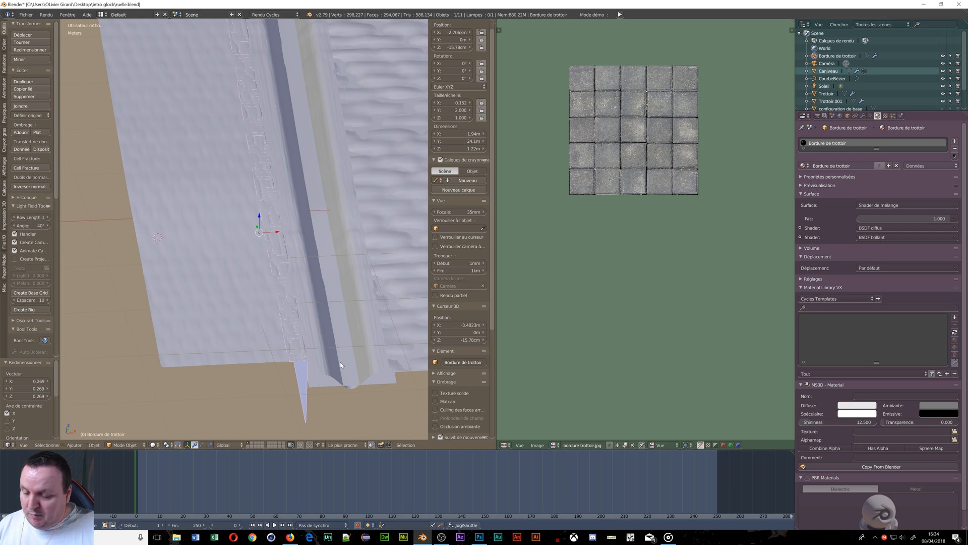
key(s)
key(z)
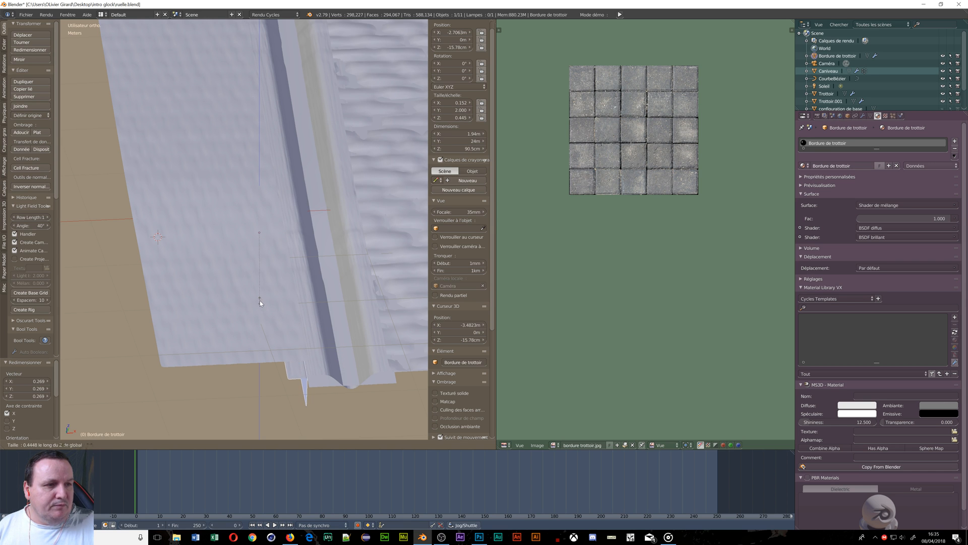
click(256, 270)
Raise the sidewalk border about 23.4 cm along Z to the level of the sidewalk surface
scroll(277, 367, up, 3)
middle_drag(278, 365, 269, 348)
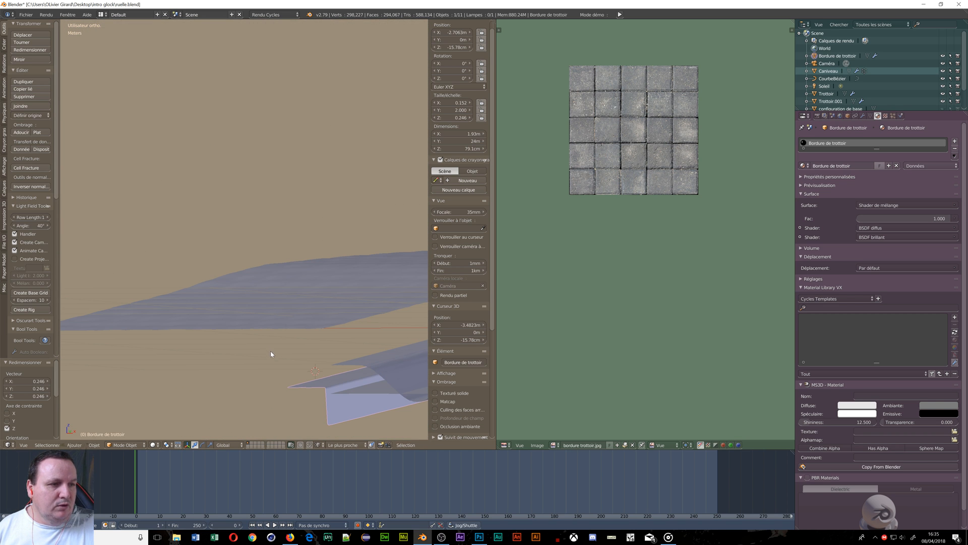
key(g)
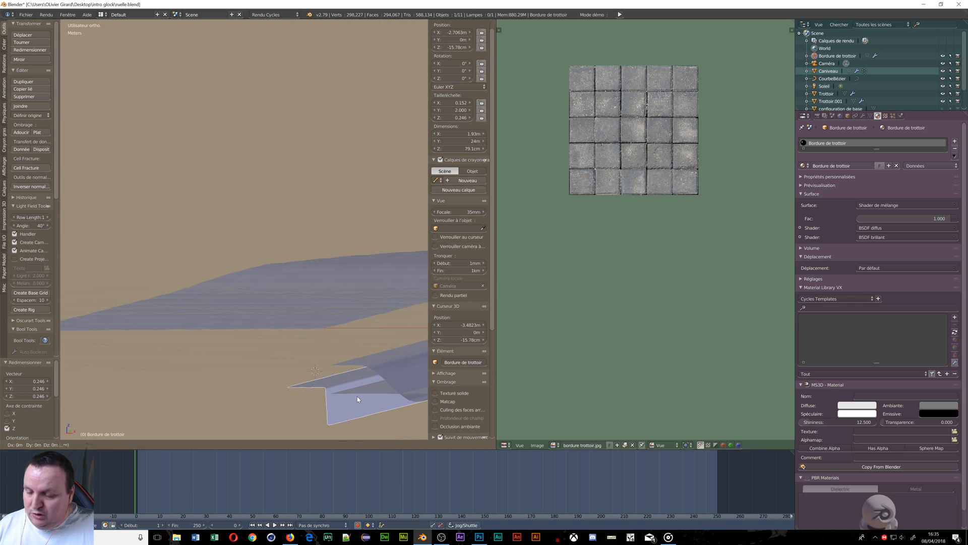
key(z)
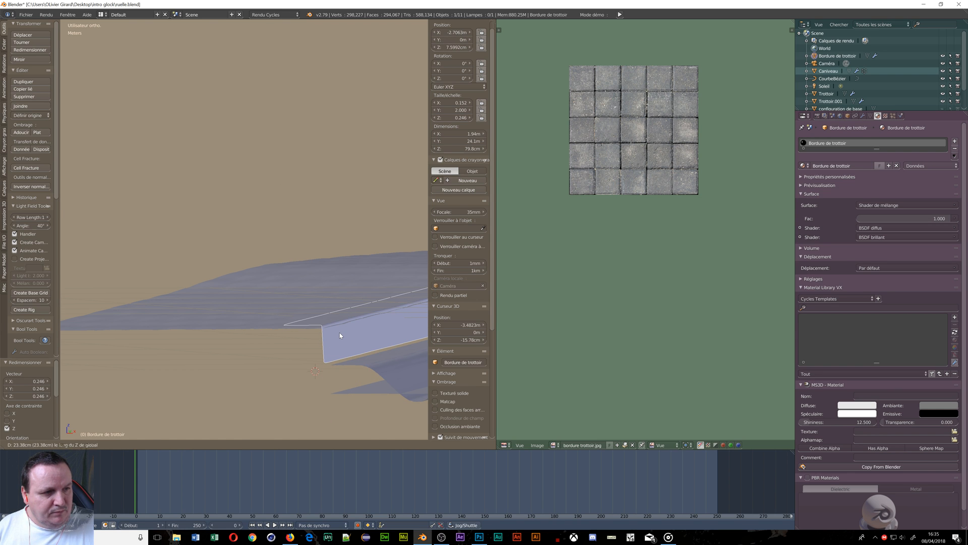
click(340, 332)
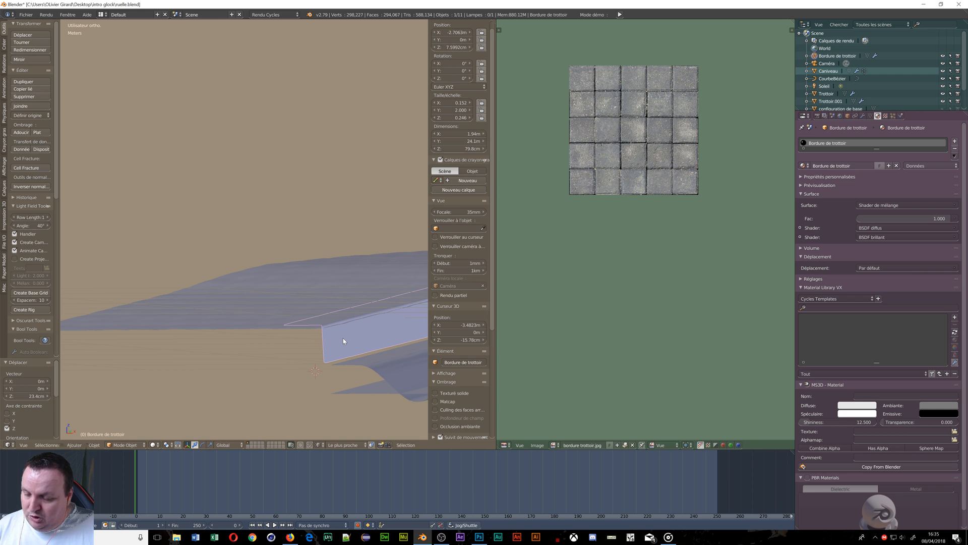
Shift the border about 3.88 cm along X to the sidewalk's edge and lower it about 1.39 cm along Z
key(g)
key(x)
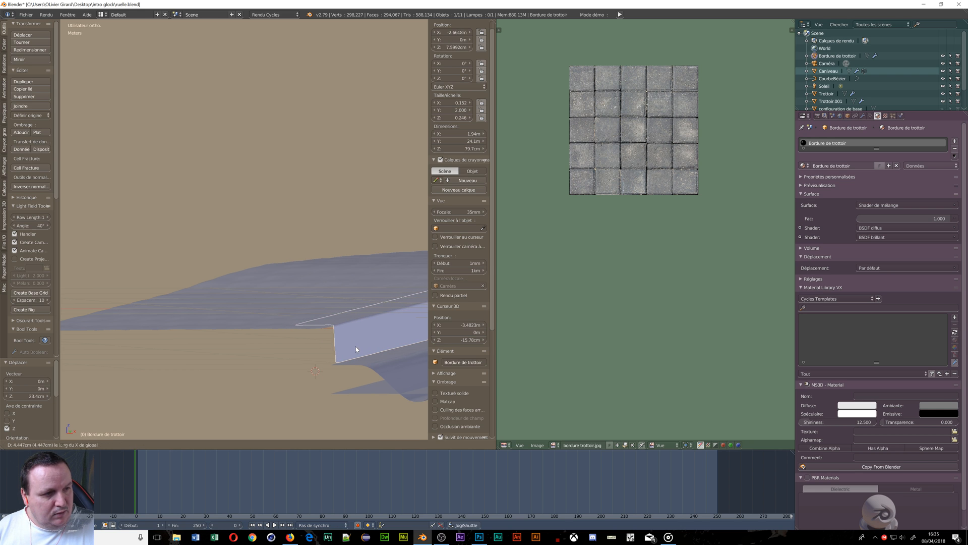
click(355, 348)
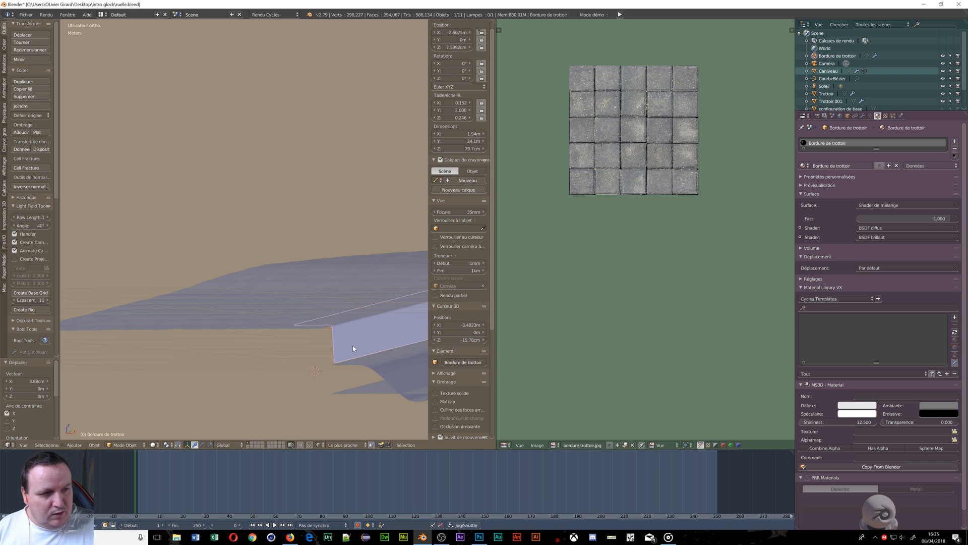
key(g)
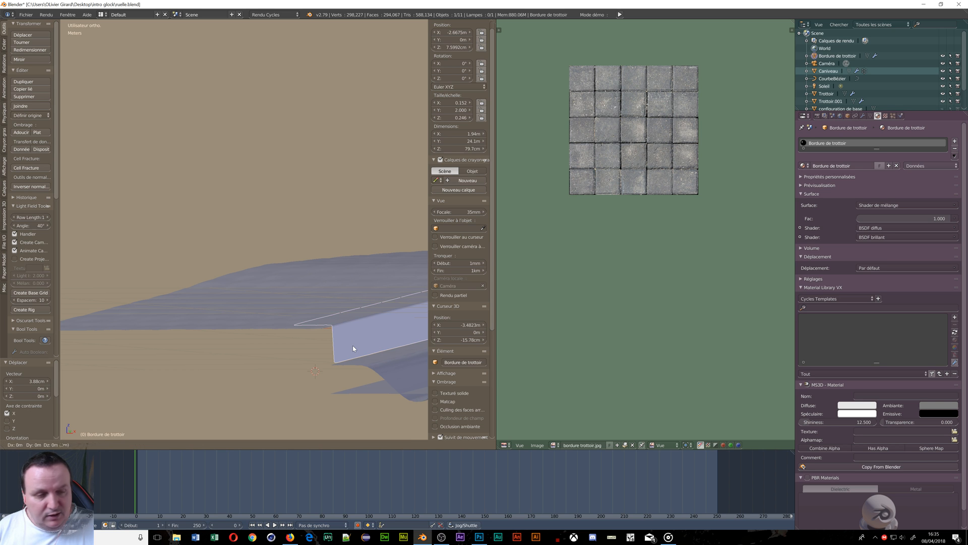
key(z)
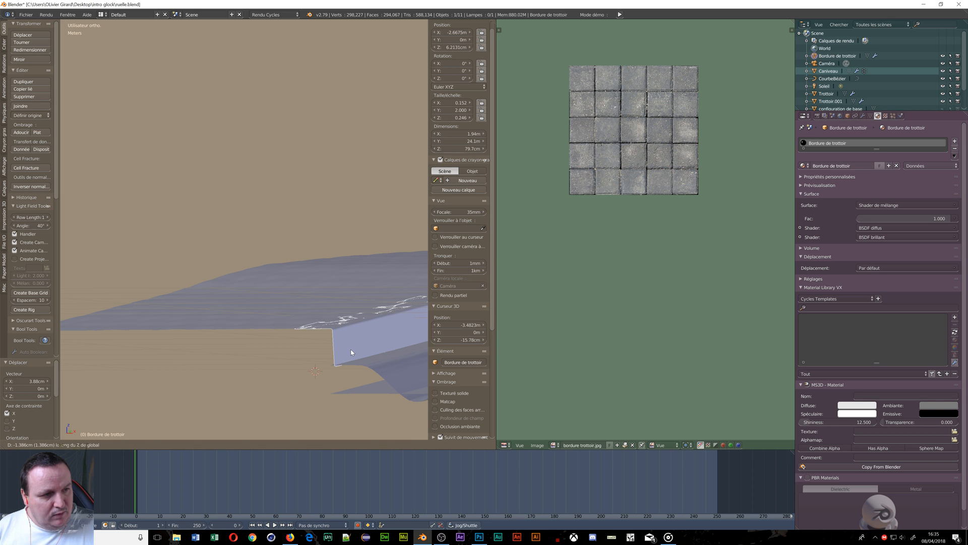
click(352, 350)
Raise the border about 2.06 mm and scale it by about 1.02 along Z to fit the sidewalk's edge
middle_drag(304, 367, 387, 327)
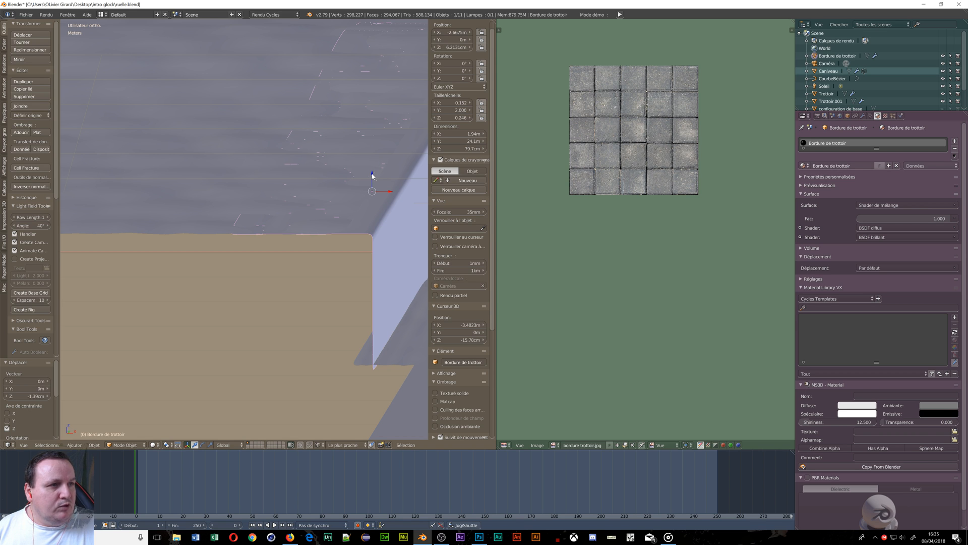
drag(371, 176, 372, 174)
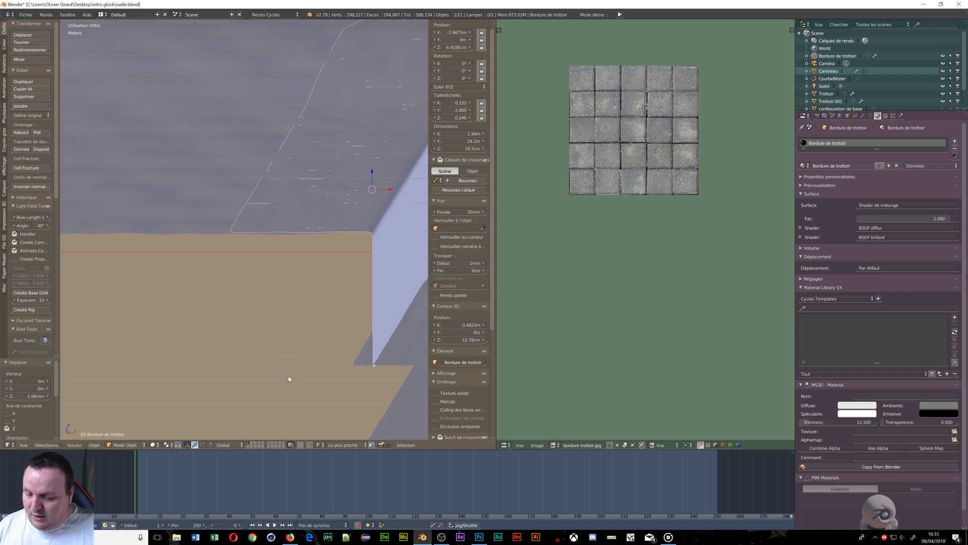
key(s)
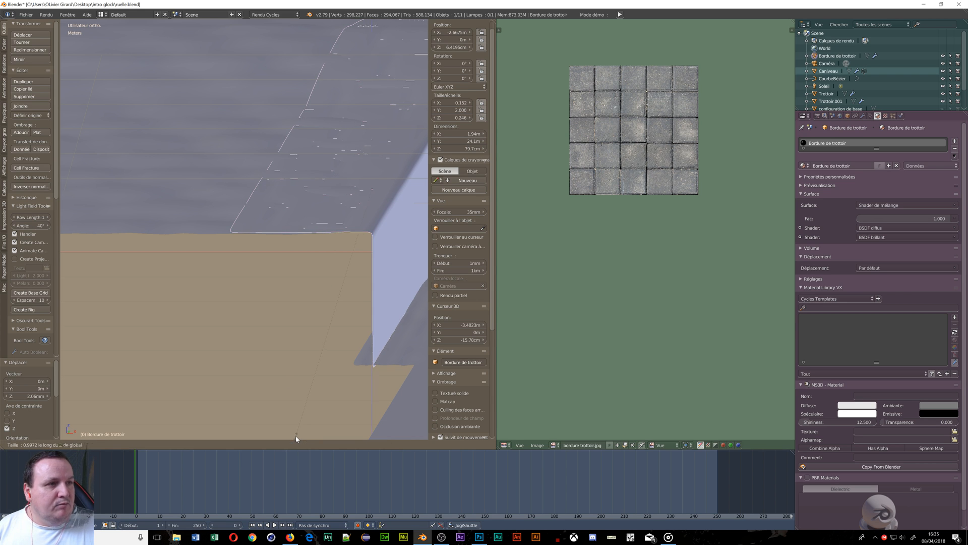
key(z)
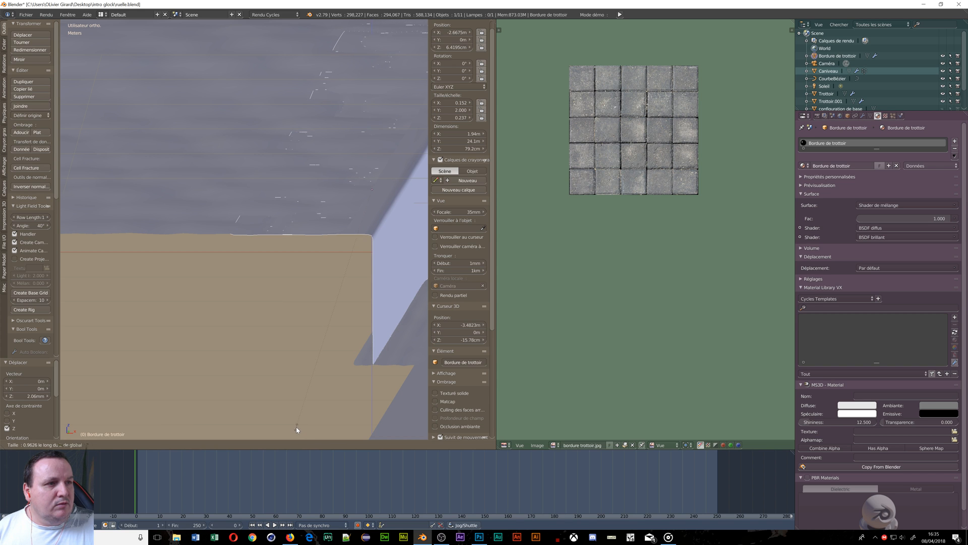
click(310, 30)
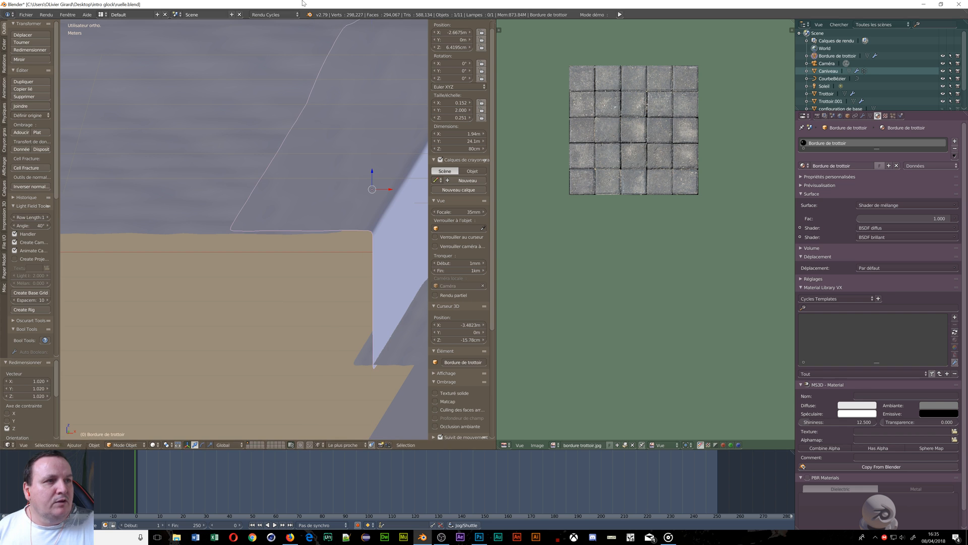
Examine the positioned border in the camera view with rendered shading, up close along the gutter and from above
scroll(372, 77, down, 11)
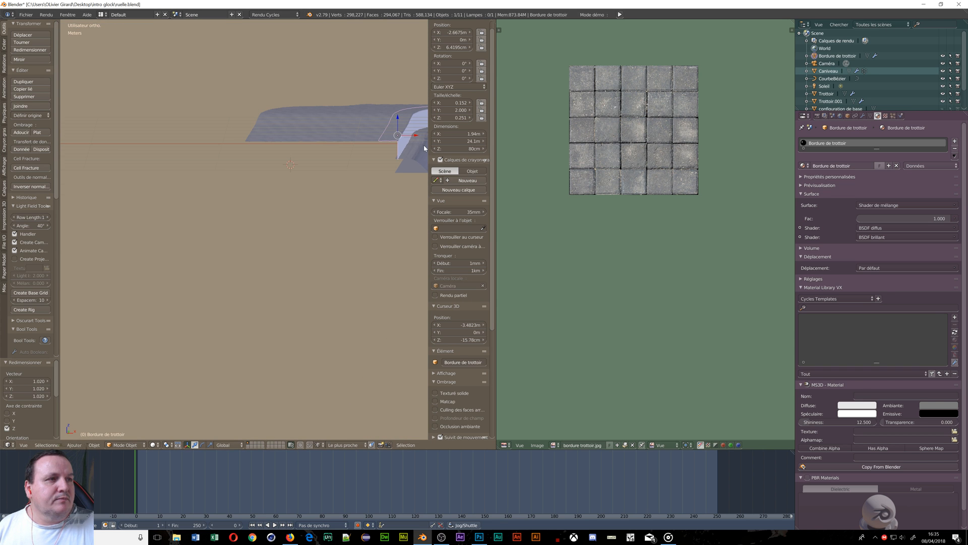
middle_drag(424, 144, 402, 162)
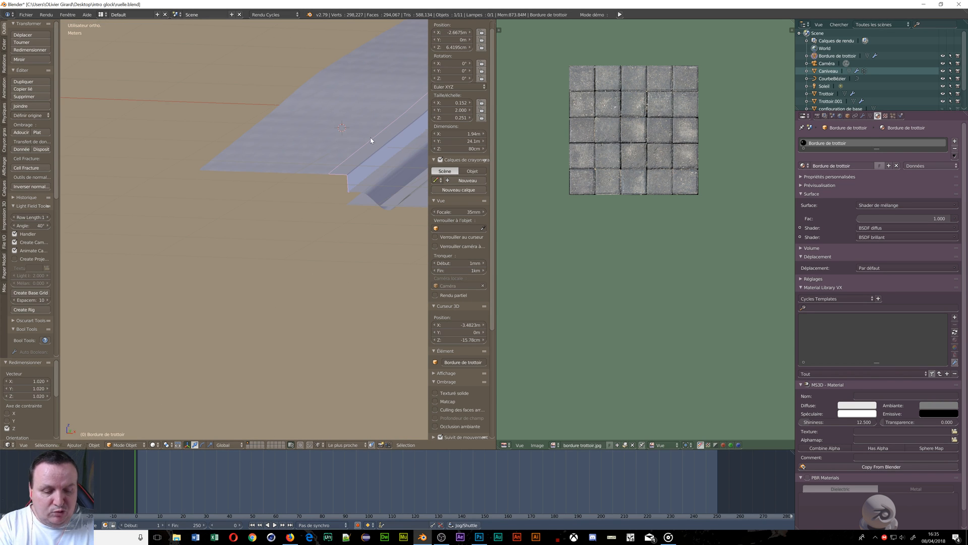
key(KP_0)
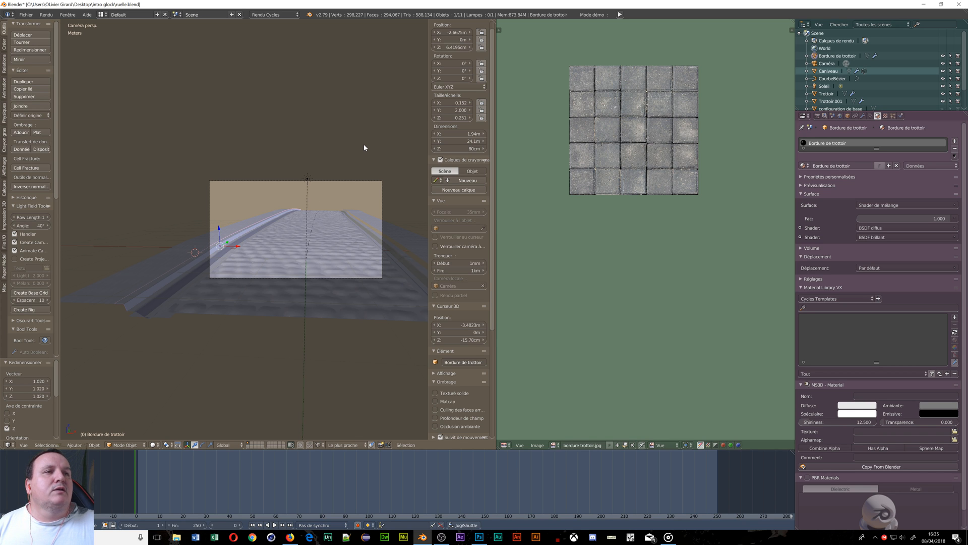
key(shift+z)
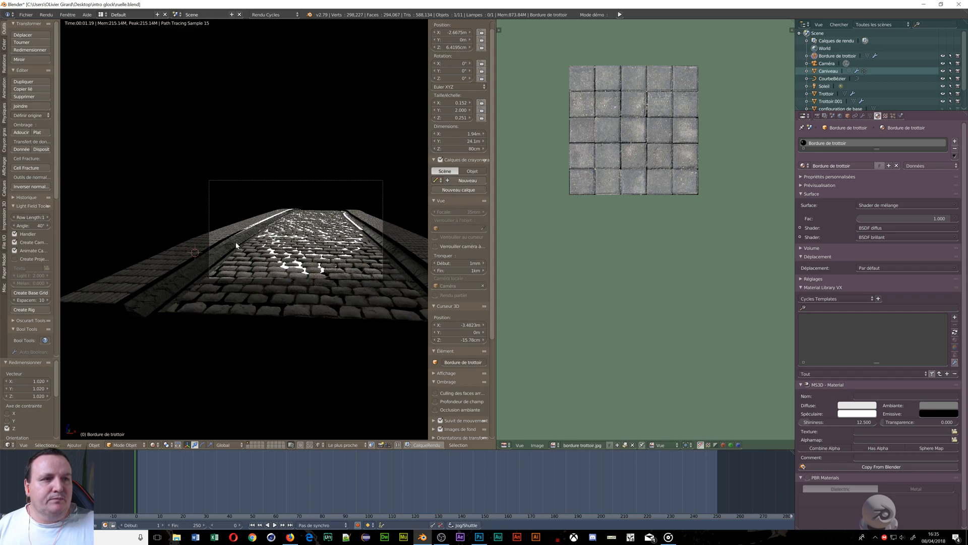
scroll(236, 245, up, 8)
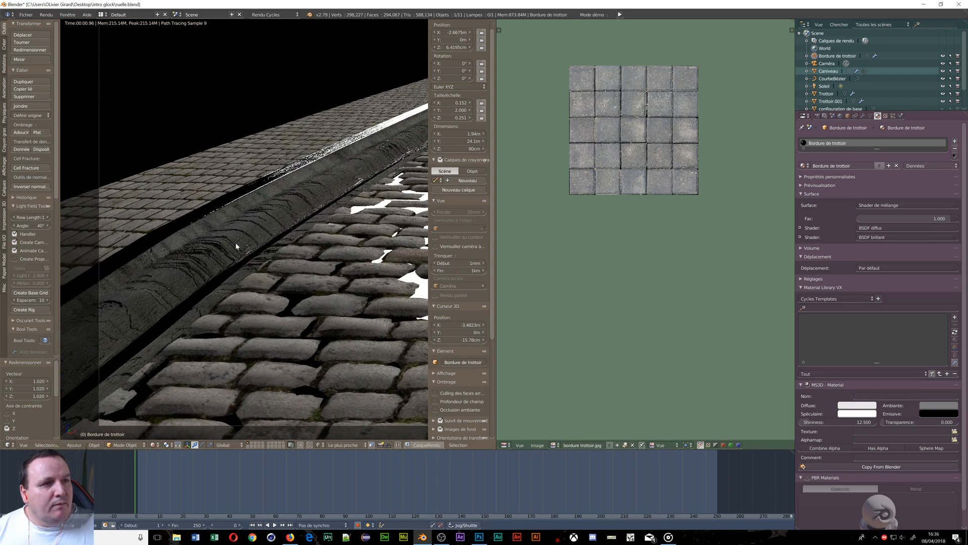
scroll(237, 245, up, 5)
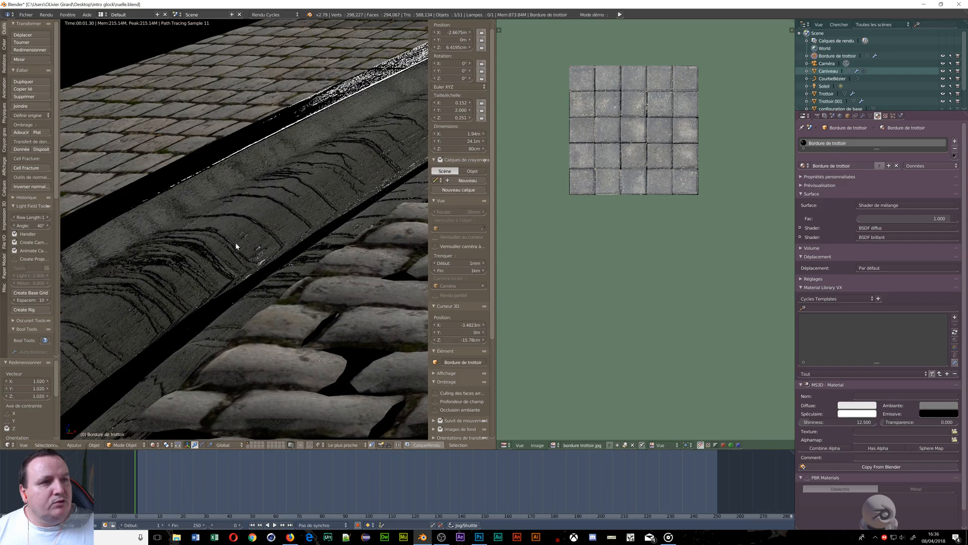
scroll(236, 246, up, 4)
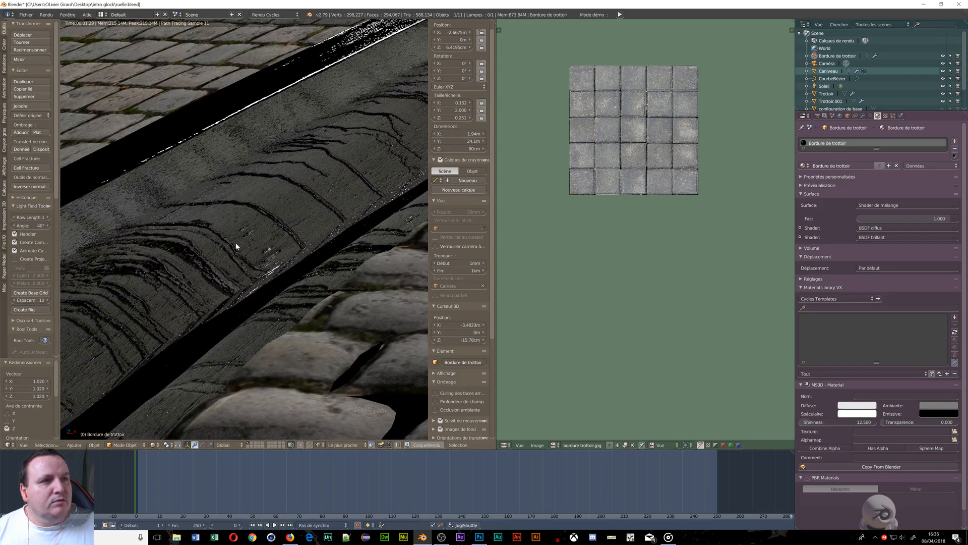
scroll(236, 247, down, 3)
scroll(235, 242, down, 6)
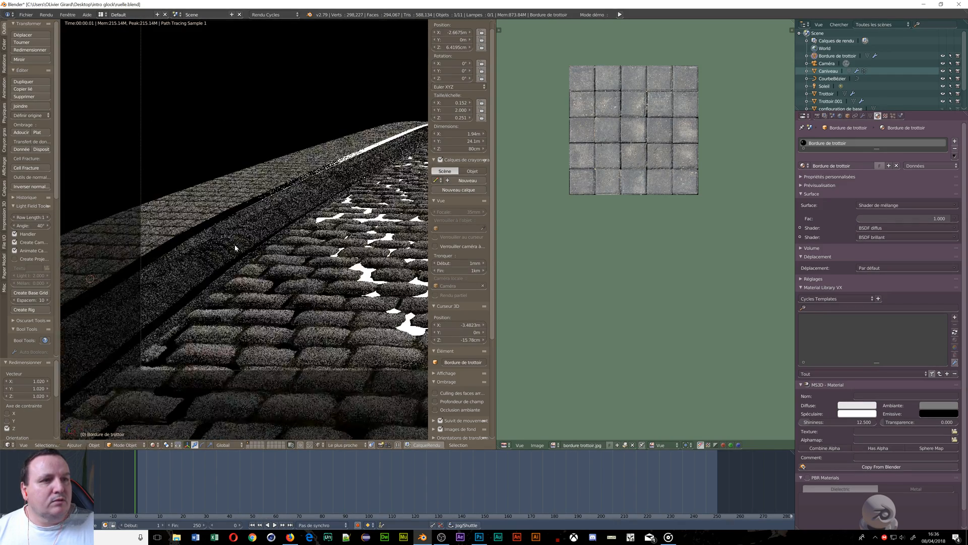
middle_drag(251, 277, 237, 308)
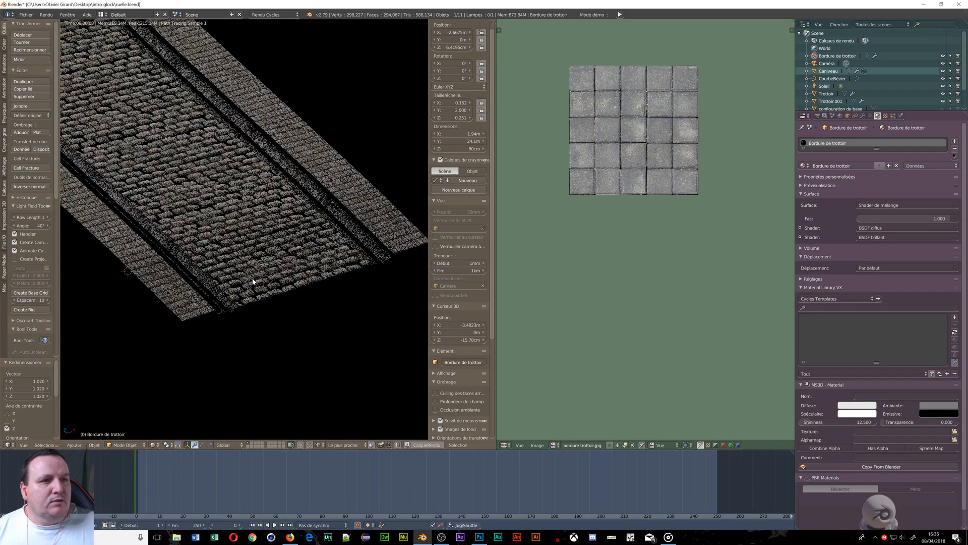
scroll(202, 319, up, 4)
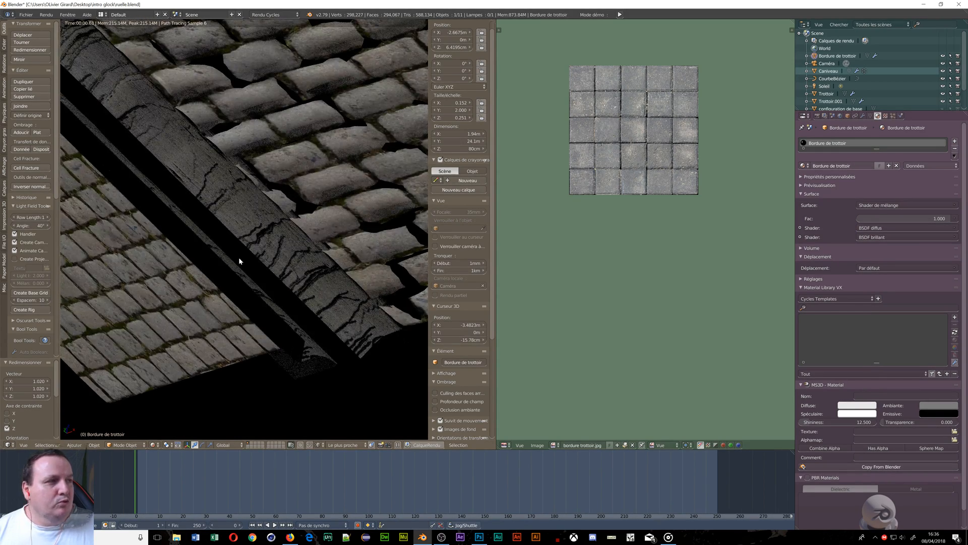
Change the UV/Image editor area to the Node Editor and bring the border material's diffuse and glossy shaders into view
click(505, 445)
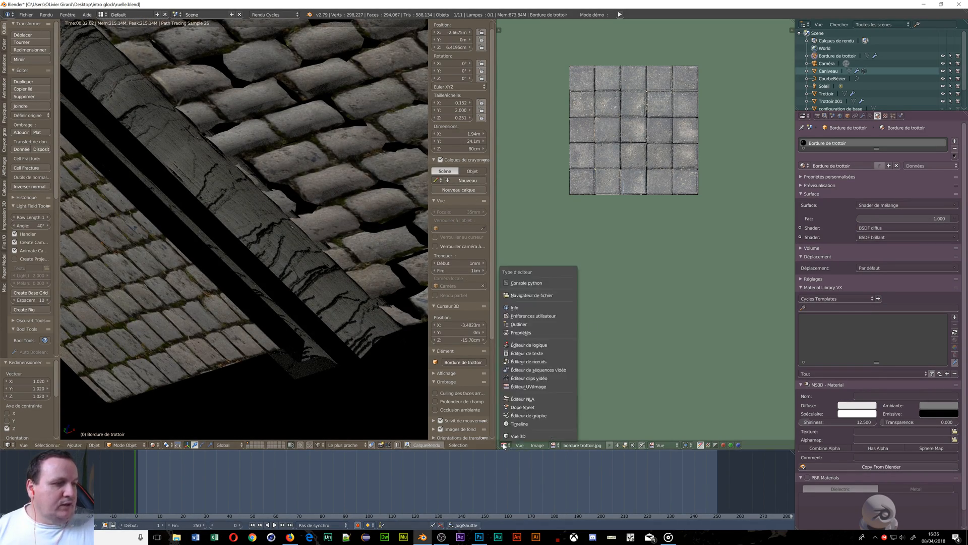
click(527, 362)
scroll(585, 269, up, 5)
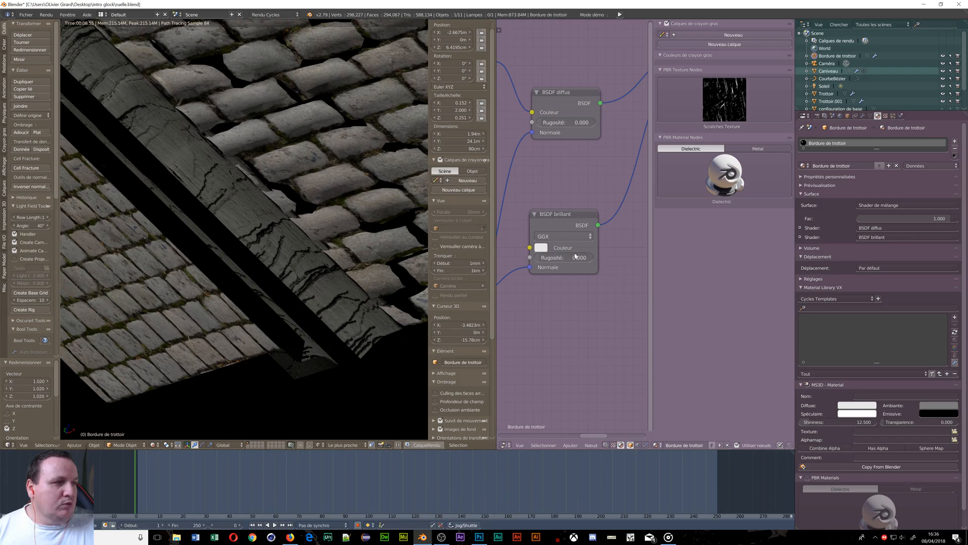
Set the glossy shader's roughness to 0.589 and check the border's surface up close along the gutter
drag(541, 260, 578, 260)
middle_drag(247, 352, 193, 352)
scroll(332, 397, up, 4)
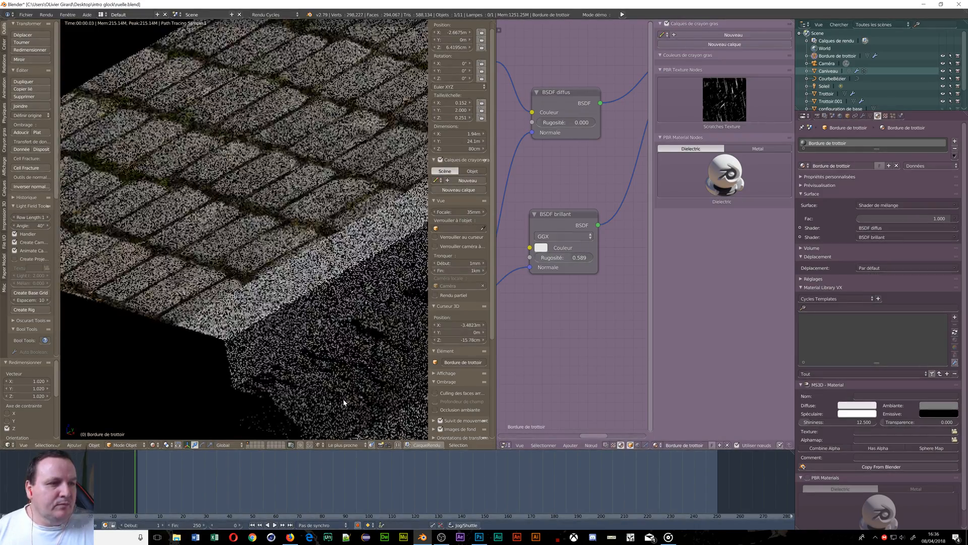
middle_drag(355, 314, 180, 327)
scroll(250, 256, down, 4)
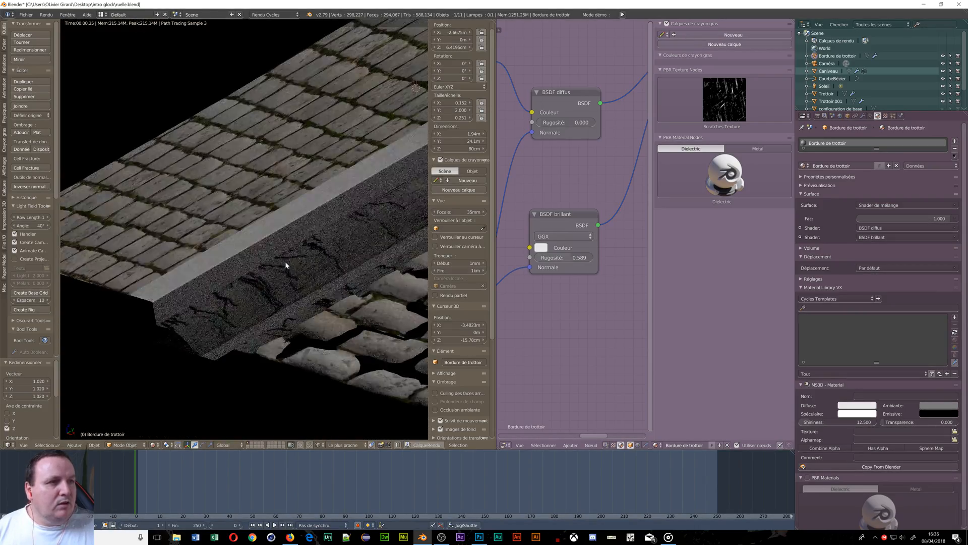
scroll(168, 287, up, 3)
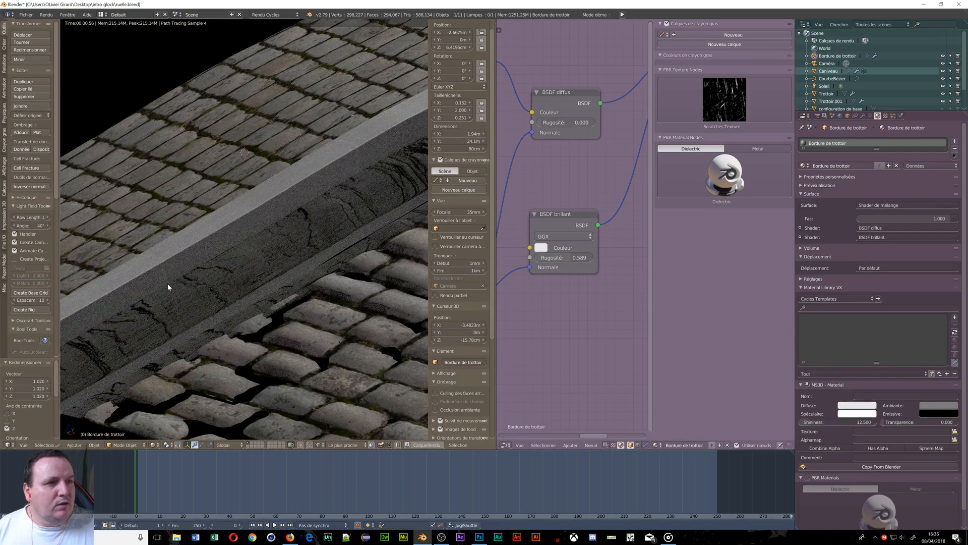
scroll(194, 264, down, 3)
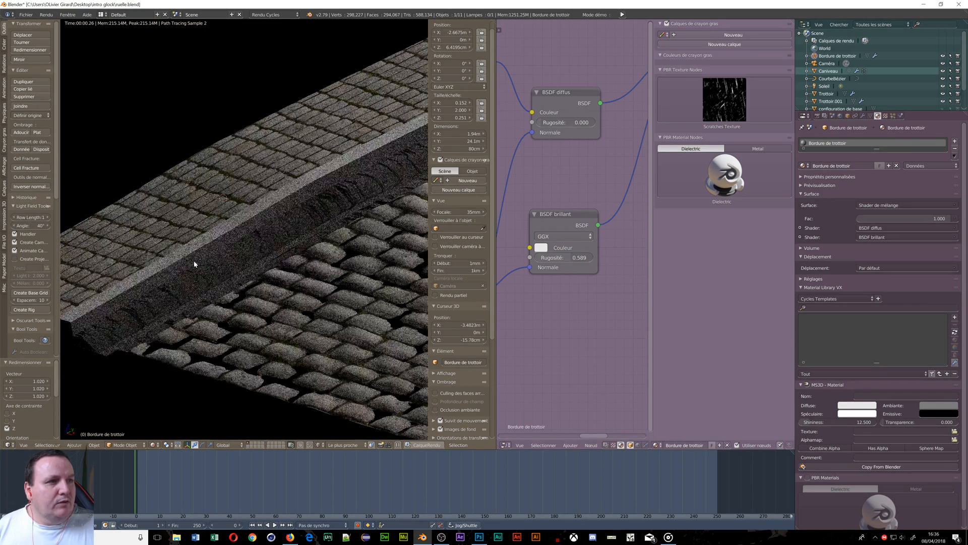
Set the Multiply node's second colour to black and mute the node to compare the border's look
middle_drag(588, 173, 564, 199)
click(569, 143)
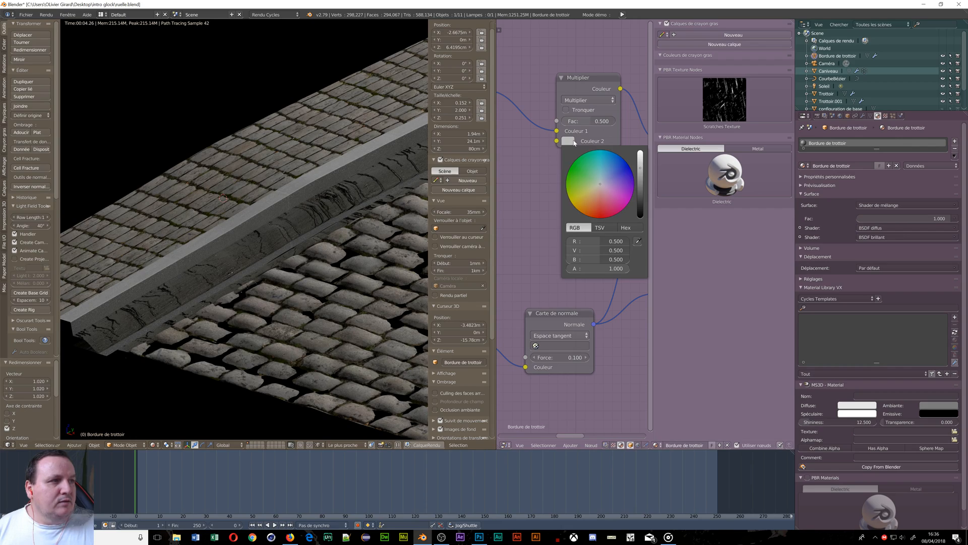
drag(641, 189, 640, 218)
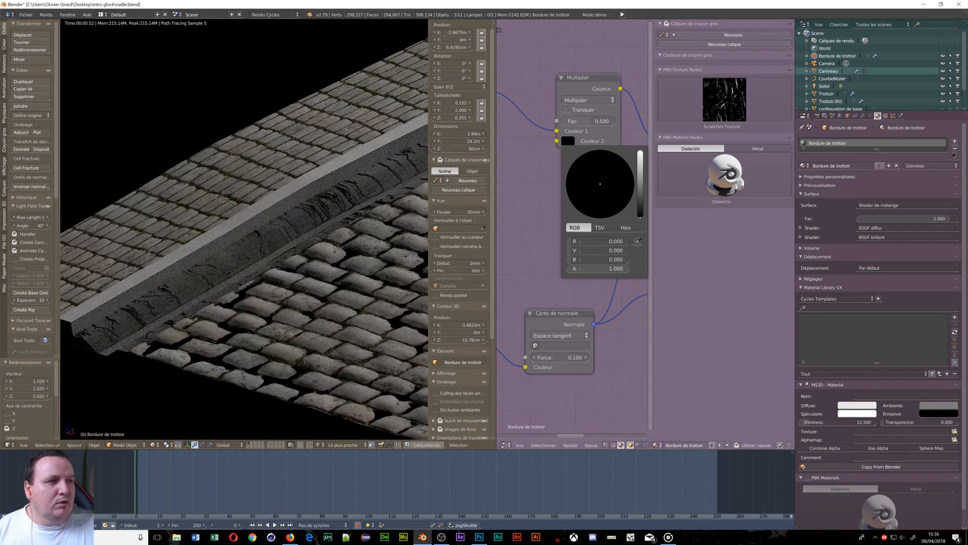
scroll(515, 182, down, 3)
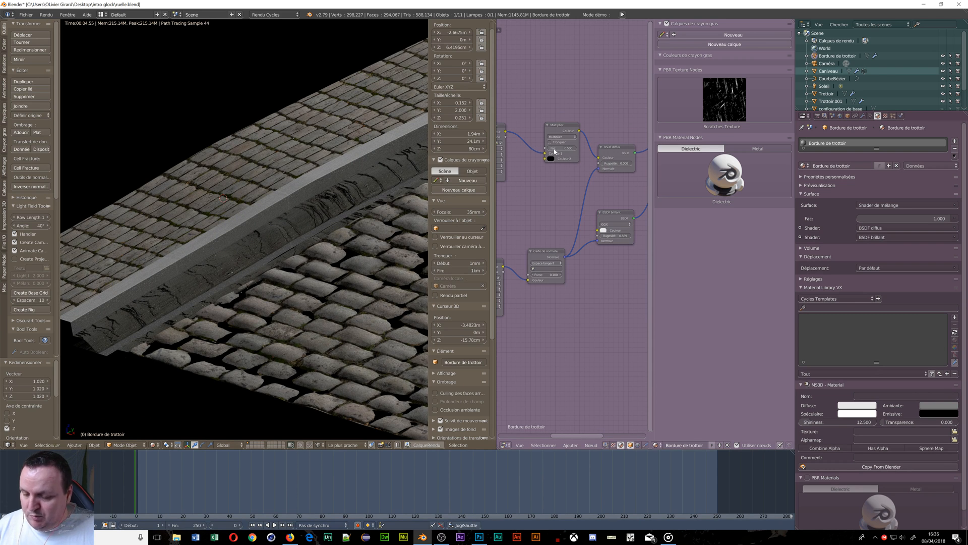
key(m)
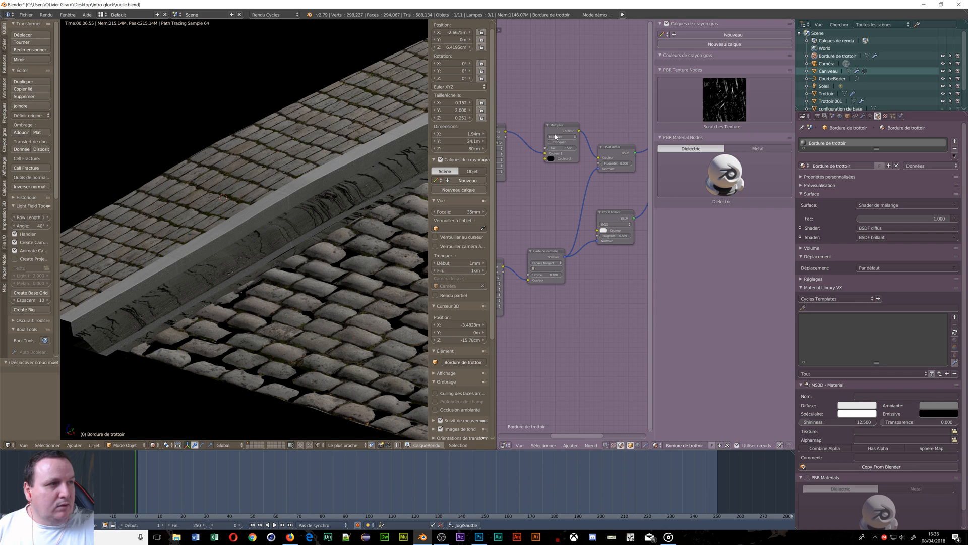
click(555, 136)
key(m)
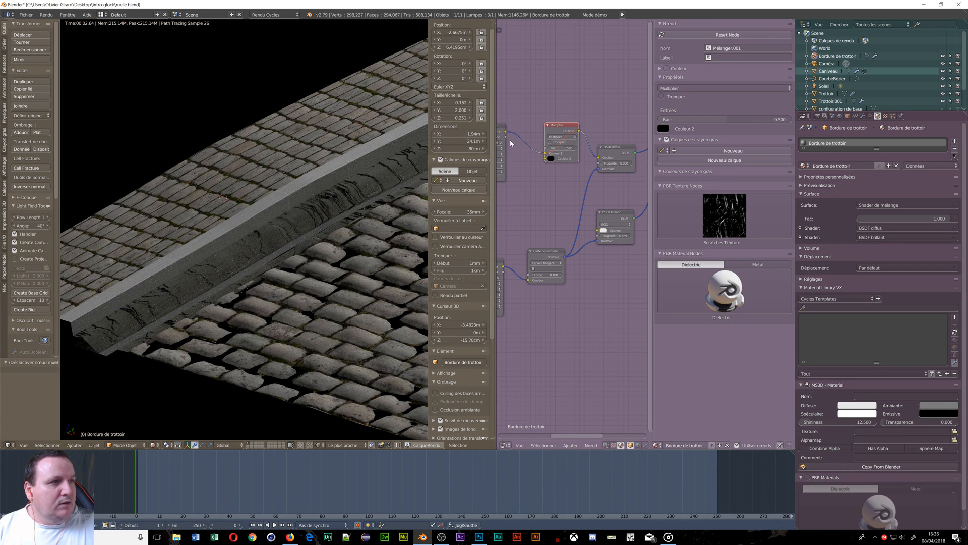
Link the bordure trottoir.jpg texture's colour directly to the diffuse shader and delete the Multiply node
drag(506, 133, 599, 158)
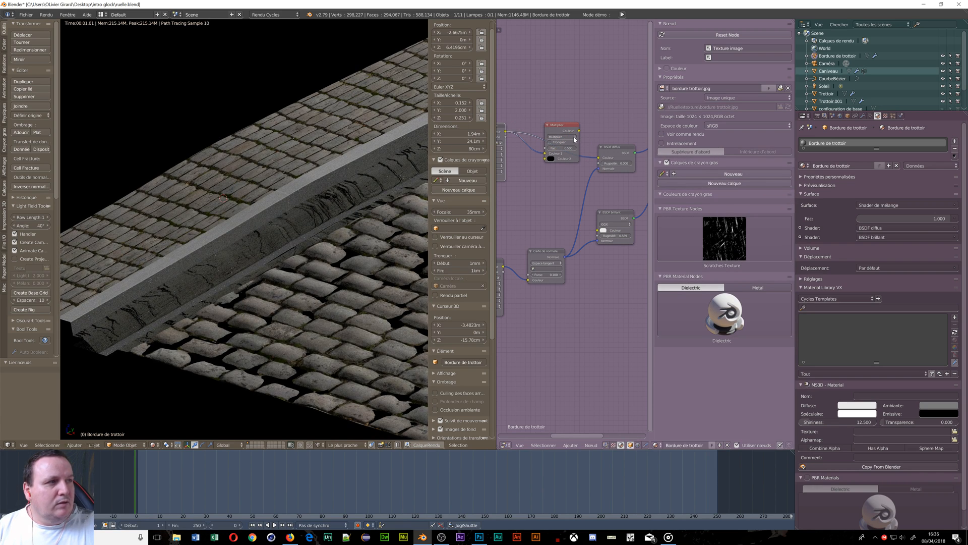
click(574, 137)
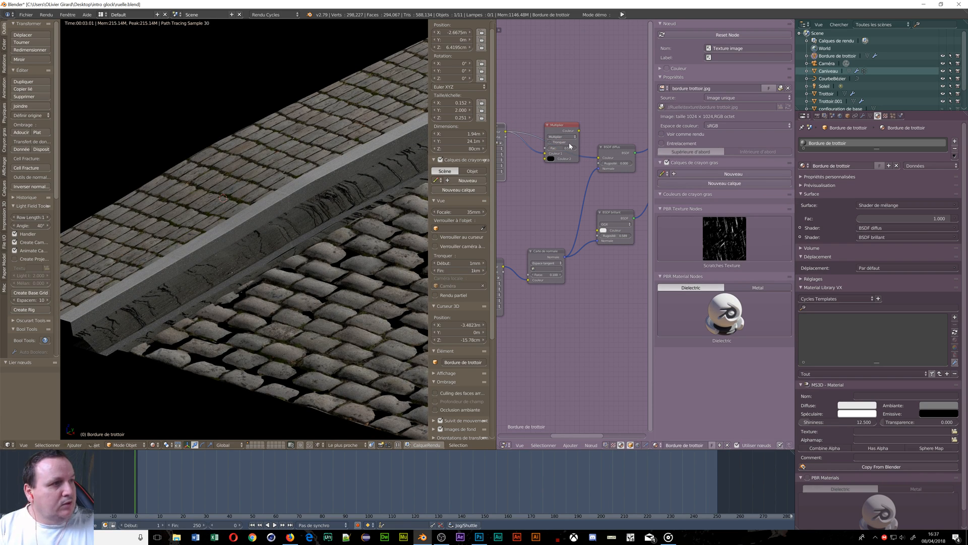
key(Delete)
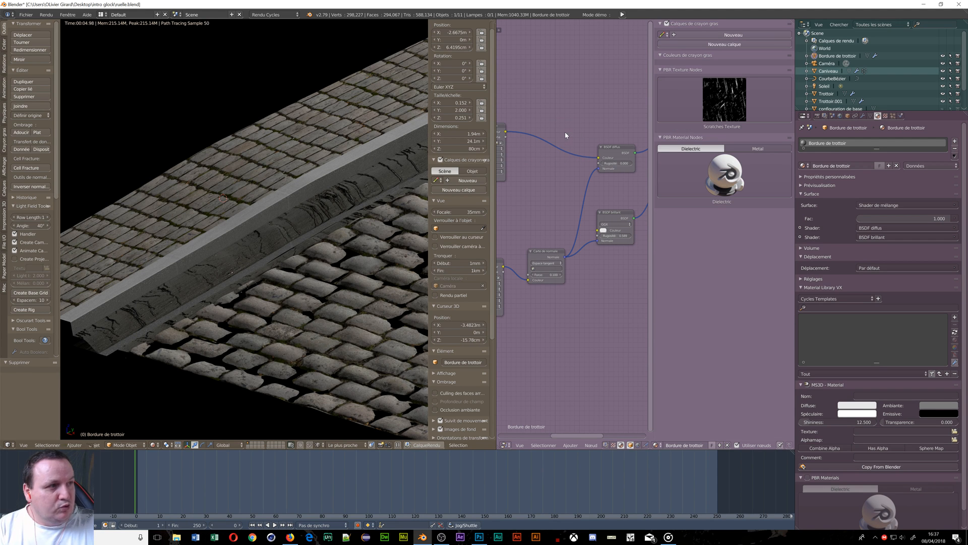
Set the strength of the border material's Normal Map node to 0.440
middle_drag(529, 219, 541, 196)
scroll(552, 261, up, 2)
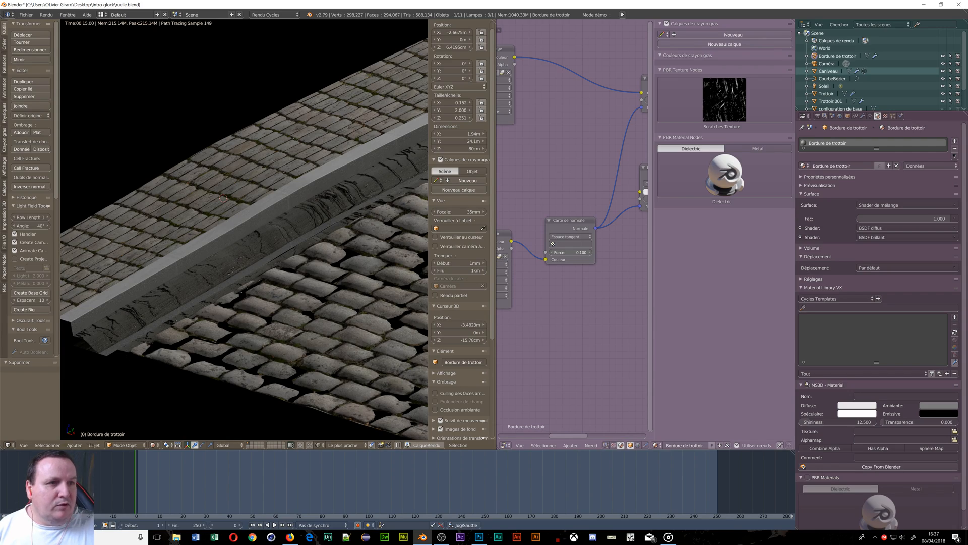
drag(571, 252, 588, 255)
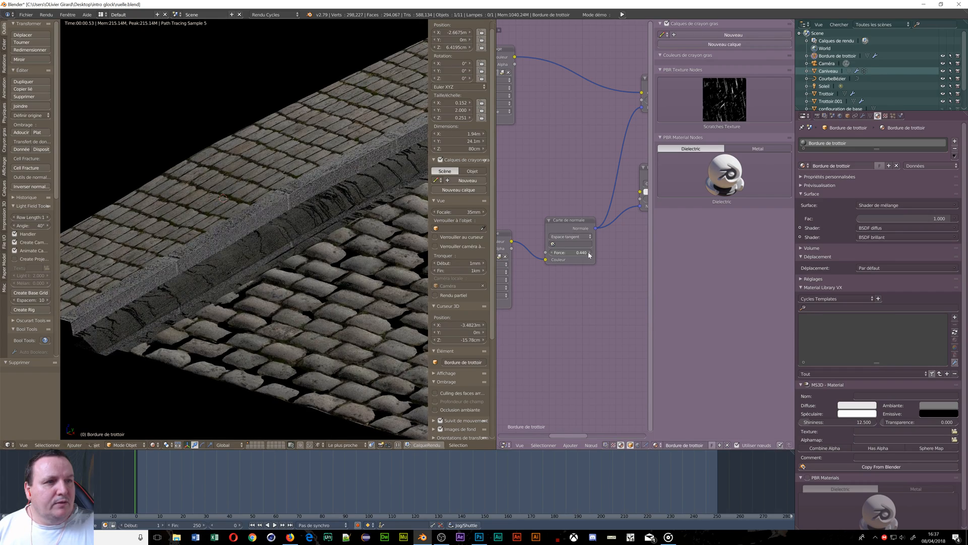
Insert a Light Falloff node between the image texture and the diffuse shader, with the texture feeding its Smooth input and a strength of 197
scroll(556, 141, down, 4)
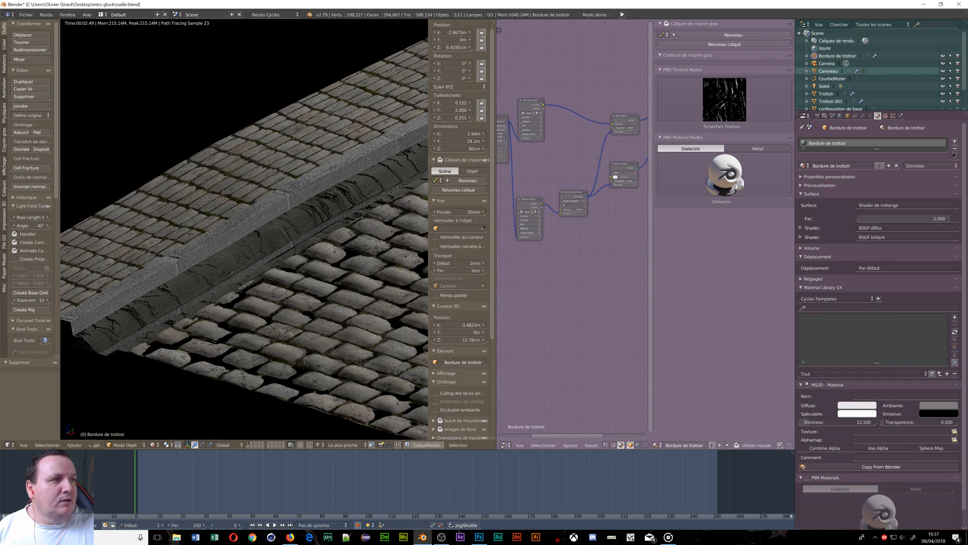
scroll(554, 157, up, 4)
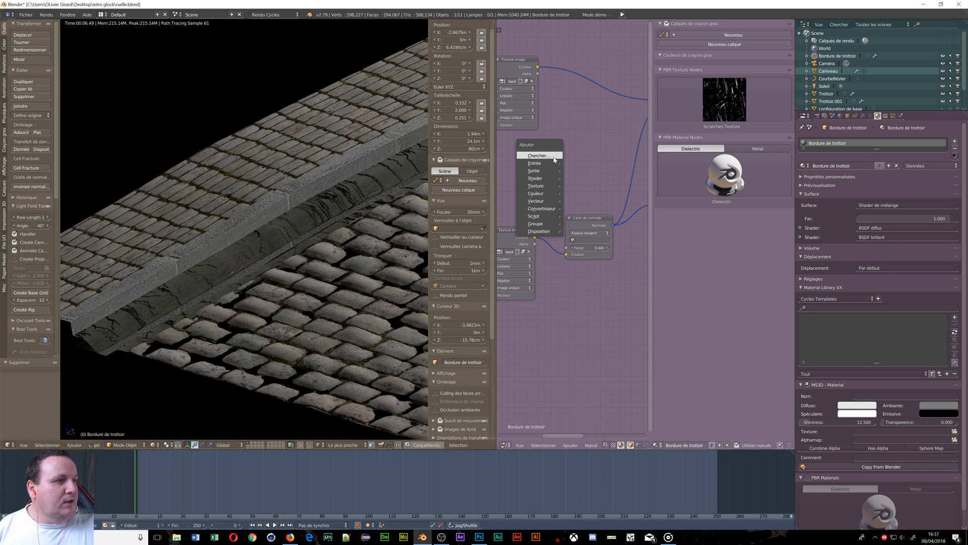
mouse_move(547, 189)
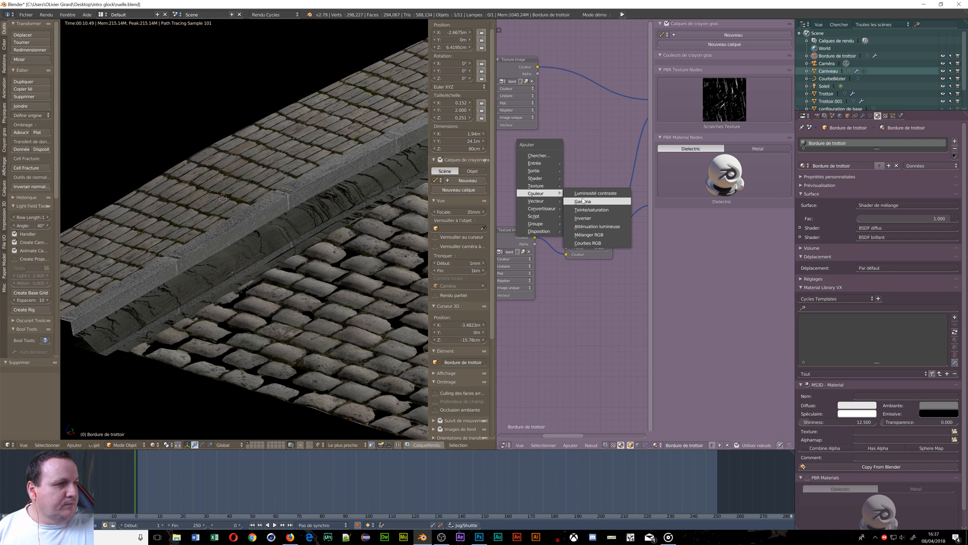
click(583, 226)
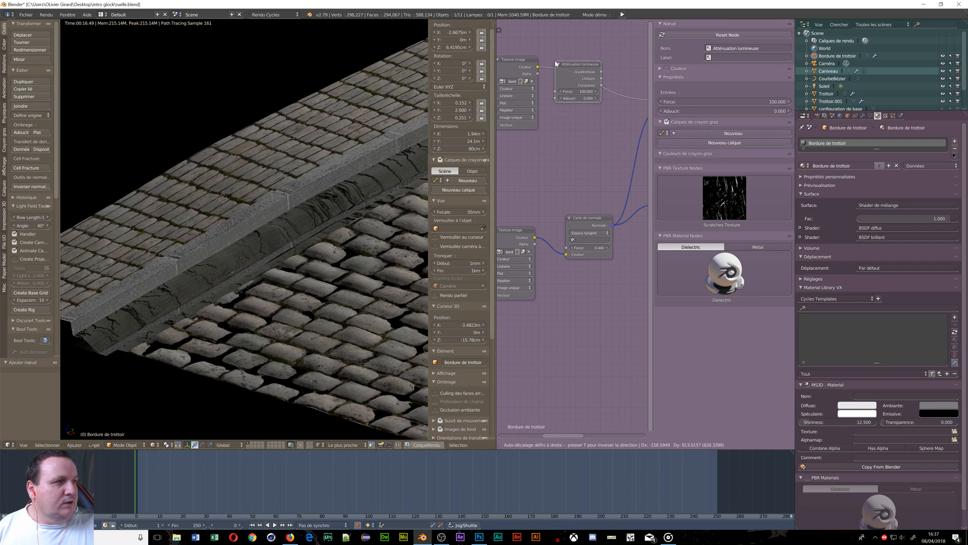
click(562, 75)
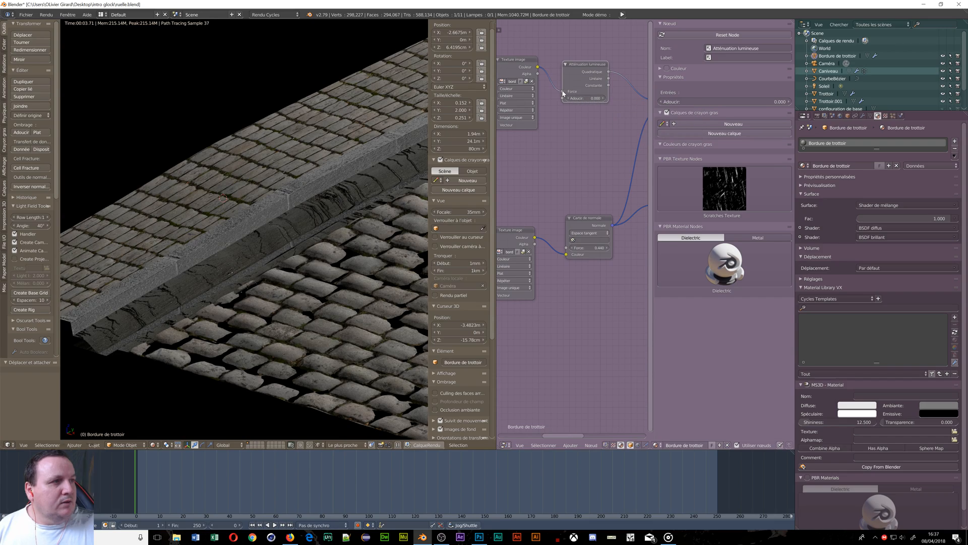
drag(562, 92, 637, 92)
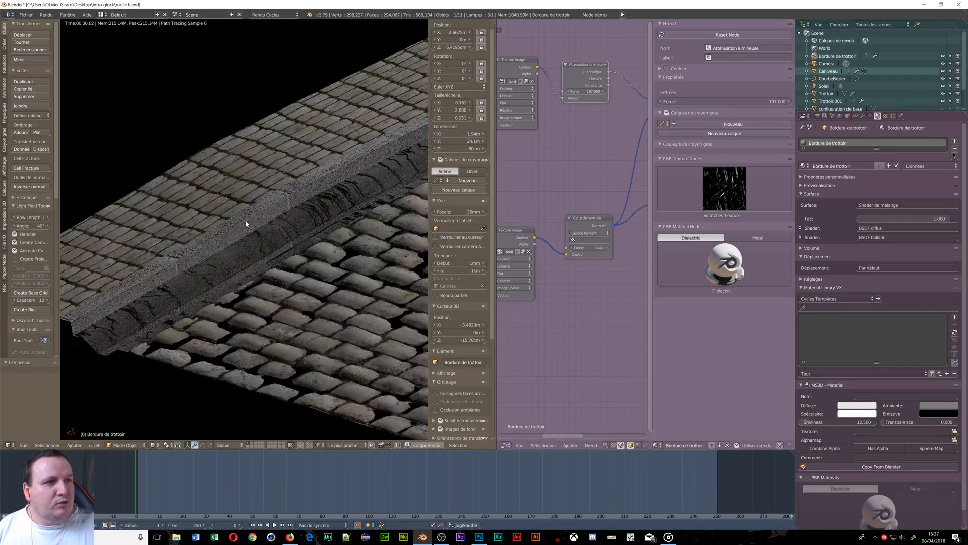
Switch to the camera view and set the glossy shader's roughness to about 0.69
scroll(292, 234, down, 4)
key(KP_0)
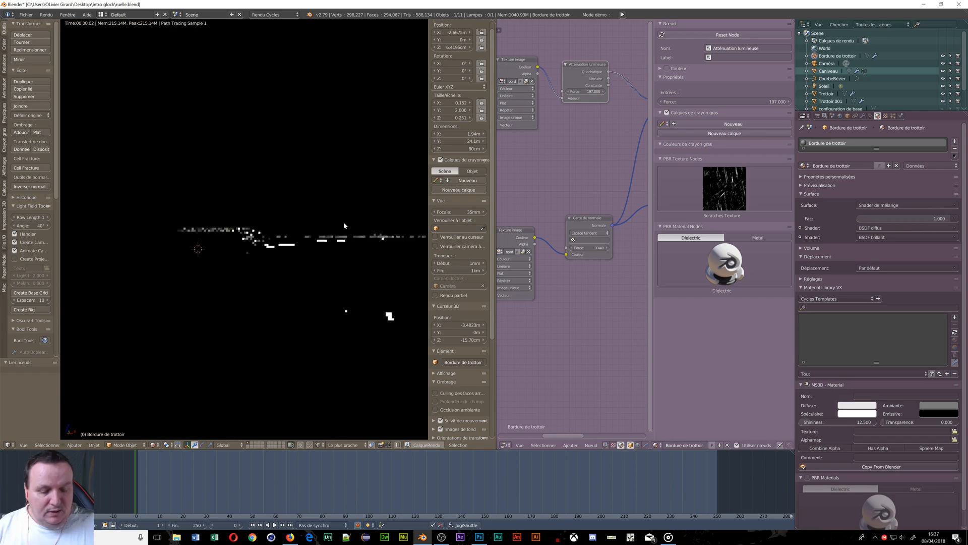
key(KP_0)
scroll(305, 222, up, 1)
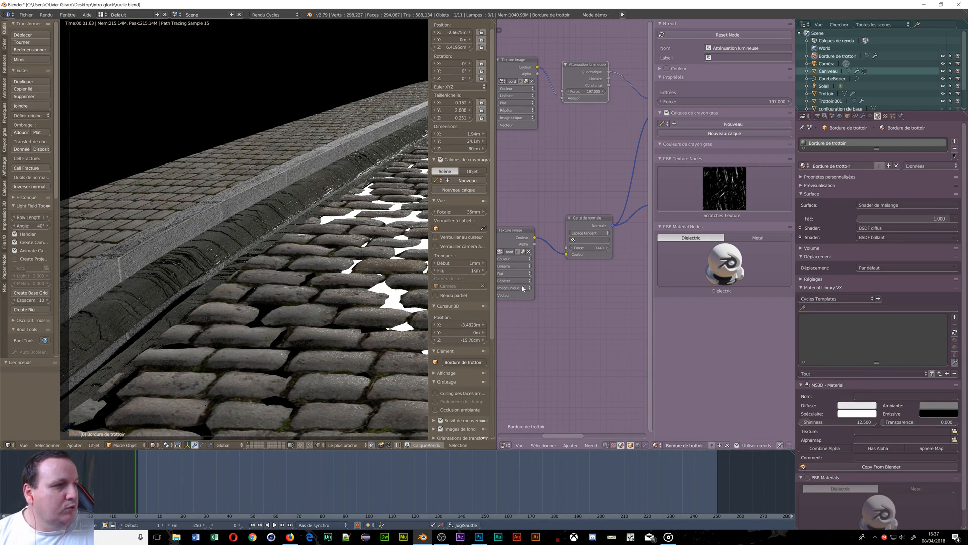
middle_drag(607, 282, 527, 301)
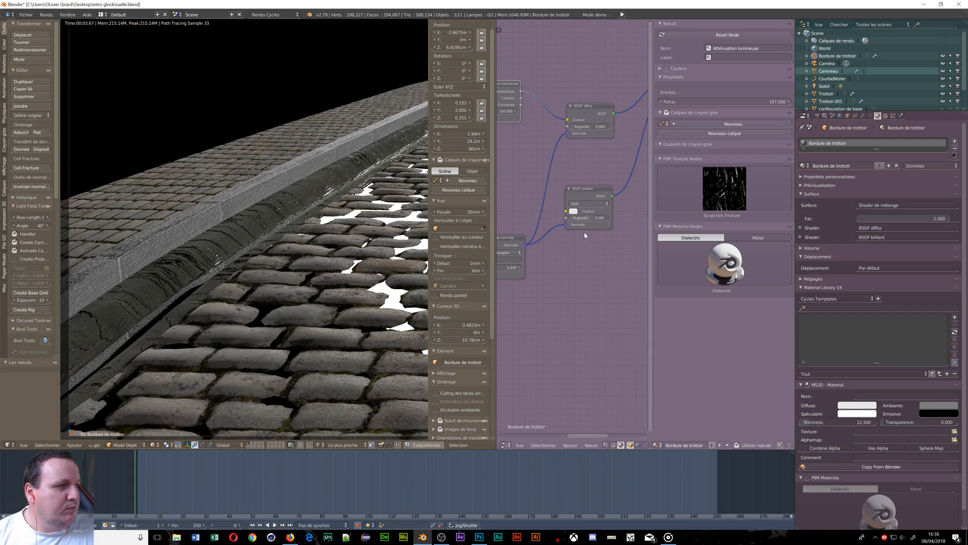
drag(599, 218, 603, 219)
Set the factor of the Mix Shader combining the diffuse and glossy shaders to 0.636
middle_drag(569, 264, 562, 273)
middle_drag(617, 195, 533, 246)
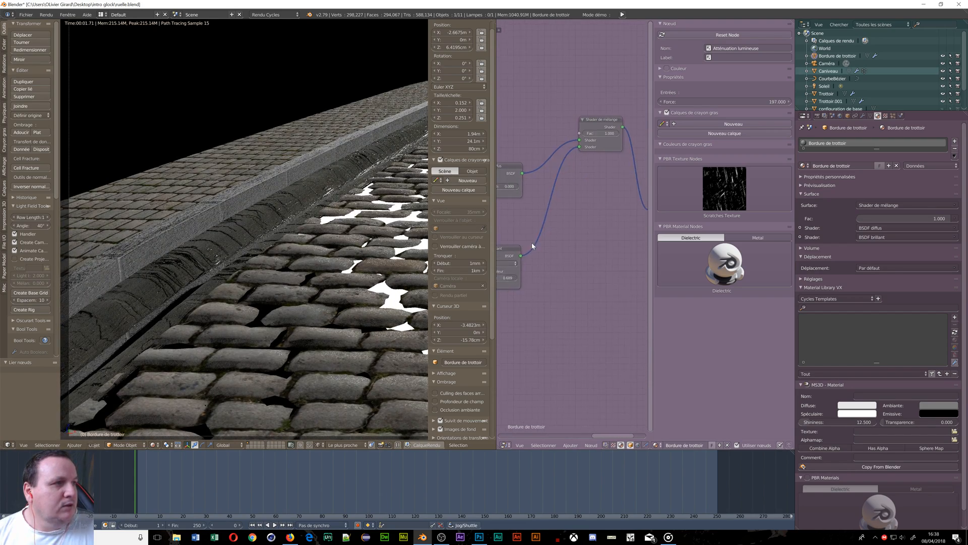
drag(601, 137, 594, 137)
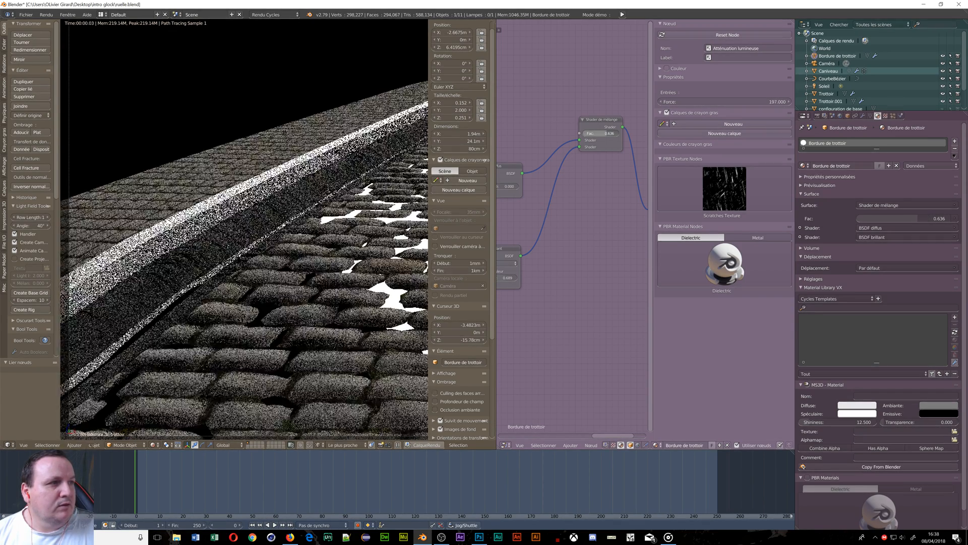
Relink the image texture to the Light Falloff node's Strength input and set its Smooth value to 107.5
scroll(595, 223, down, 2)
middle_drag(606, 222, 700, 226)
mouse_move(541, 226)
middle_down()
mouse_move(526, 234)
mouse_move(558, 226)
middle_up()
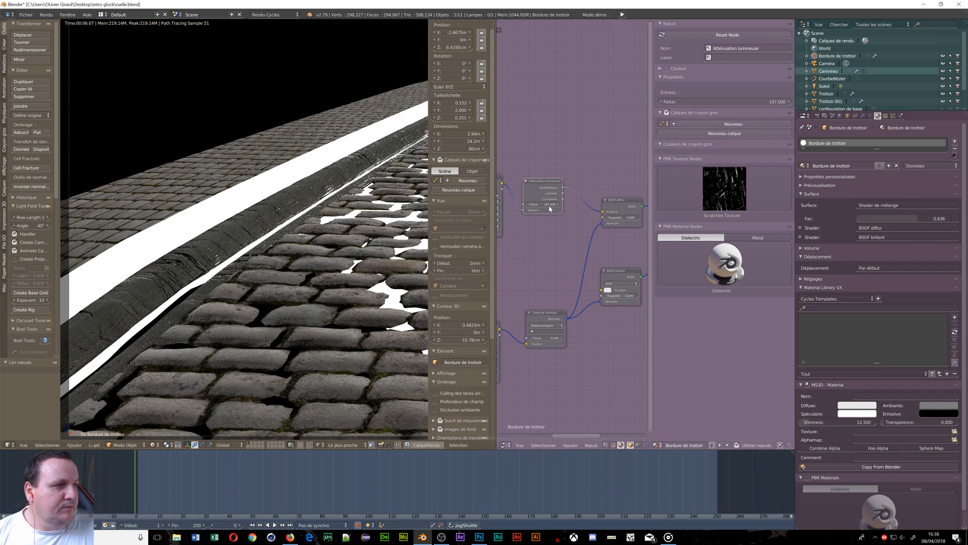
drag(550, 209, 523, 205)
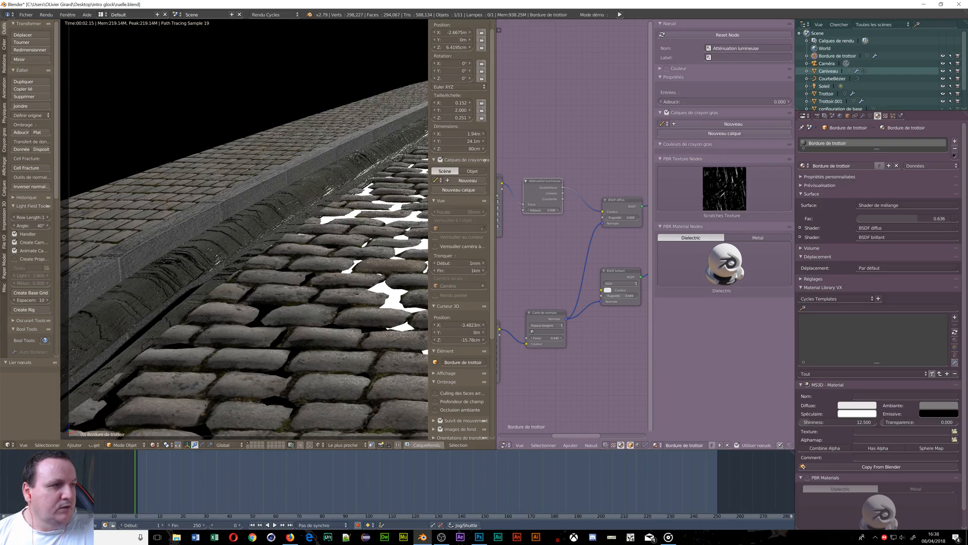
drag(542, 210, 686, 210)
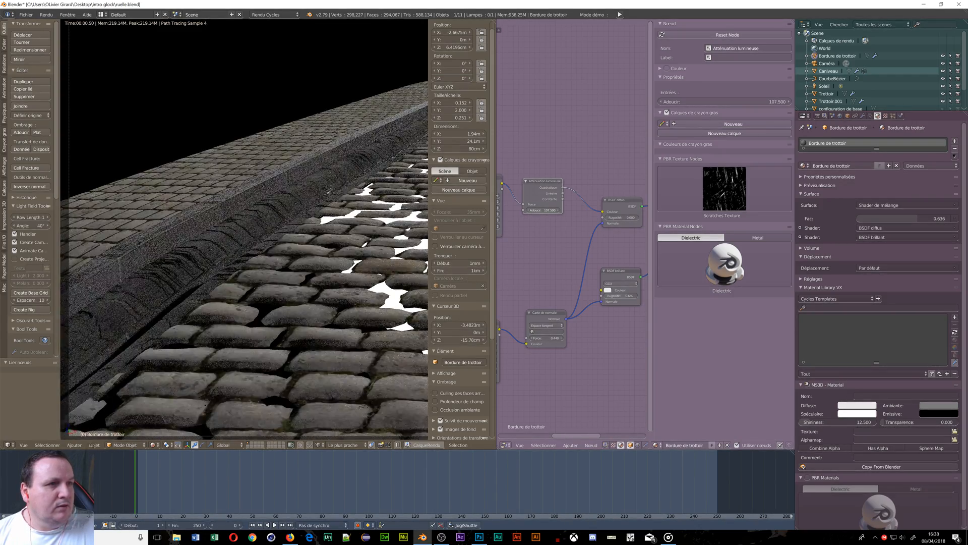
scroll(229, 261, down, 3)
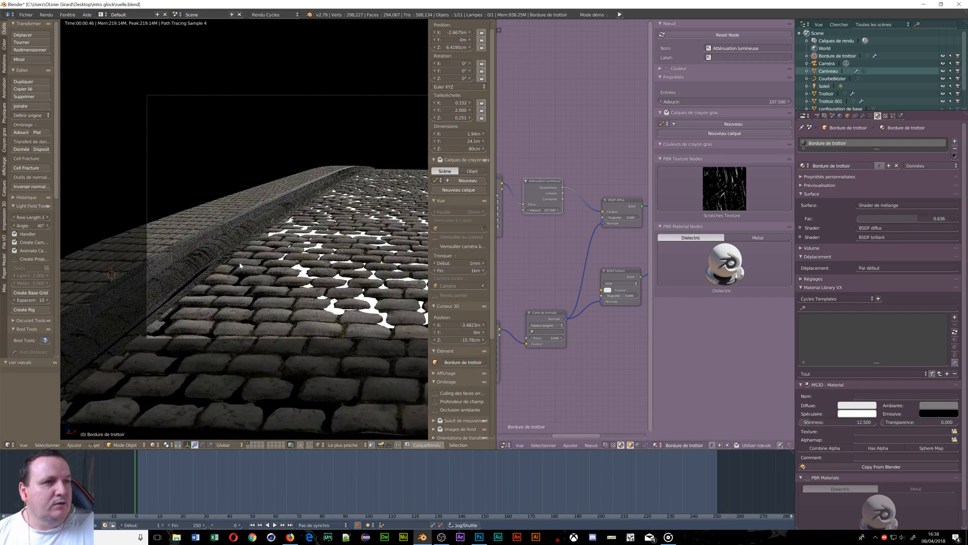
scroll(298, 304, down, 3)
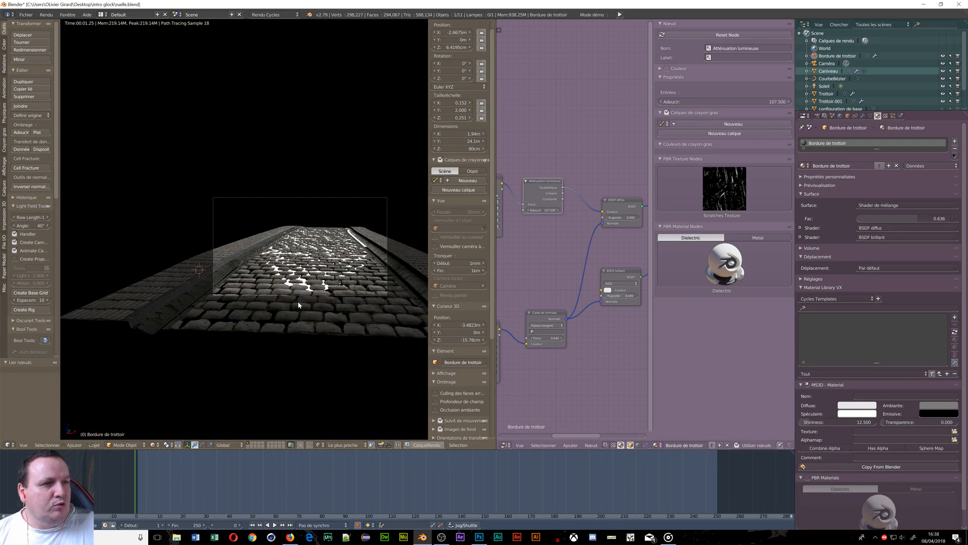
scroll(297, 301, up, 3)
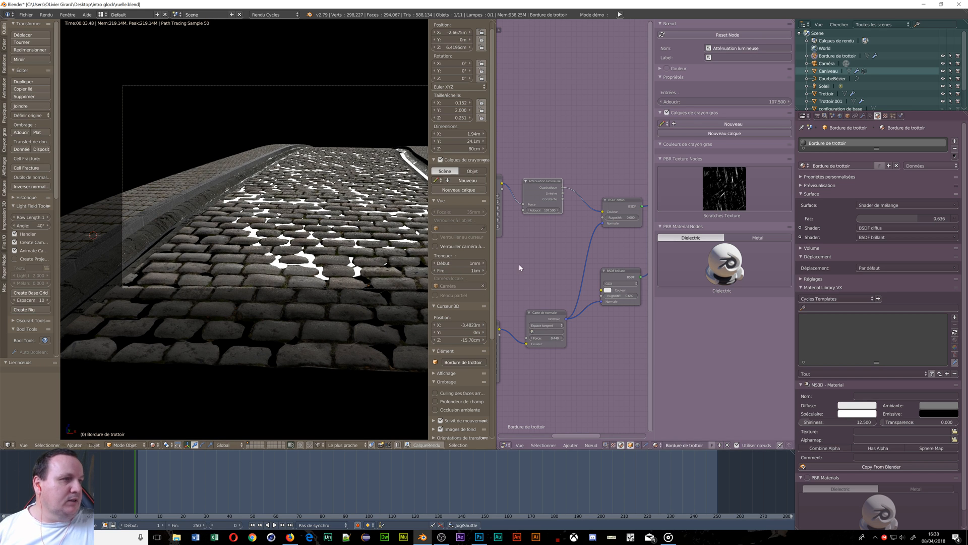
Replace the Light Falloff node with a Mix RGB node after the border's colour texture and set its second colour to black
middle_drag(536, 262, 618, 240)
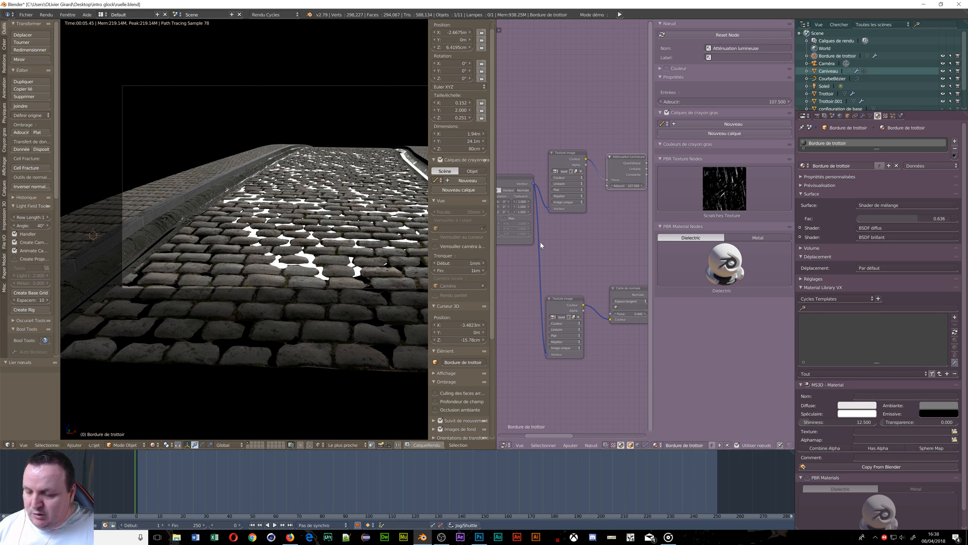
key(shift+a)
mouse_move(522, 227)
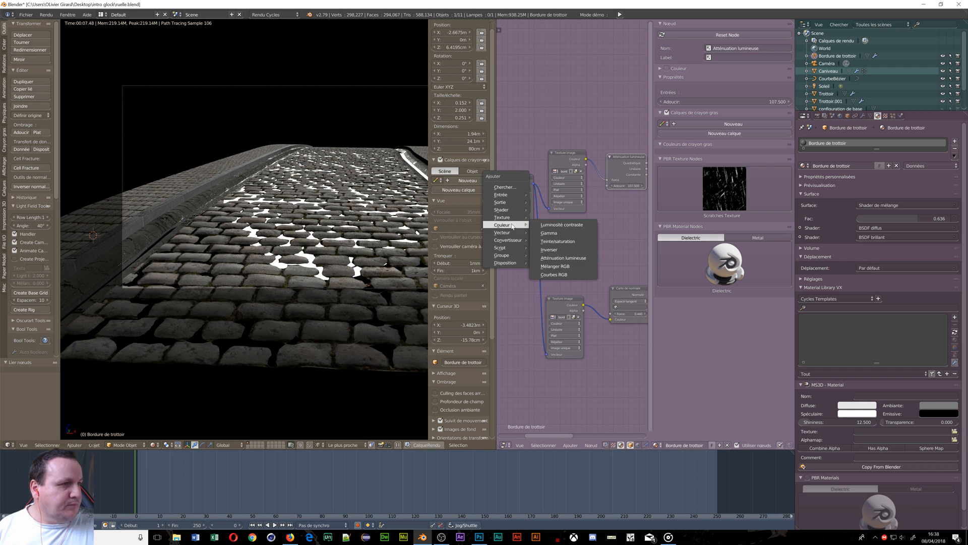
click(575, 266)
click(598, 209)
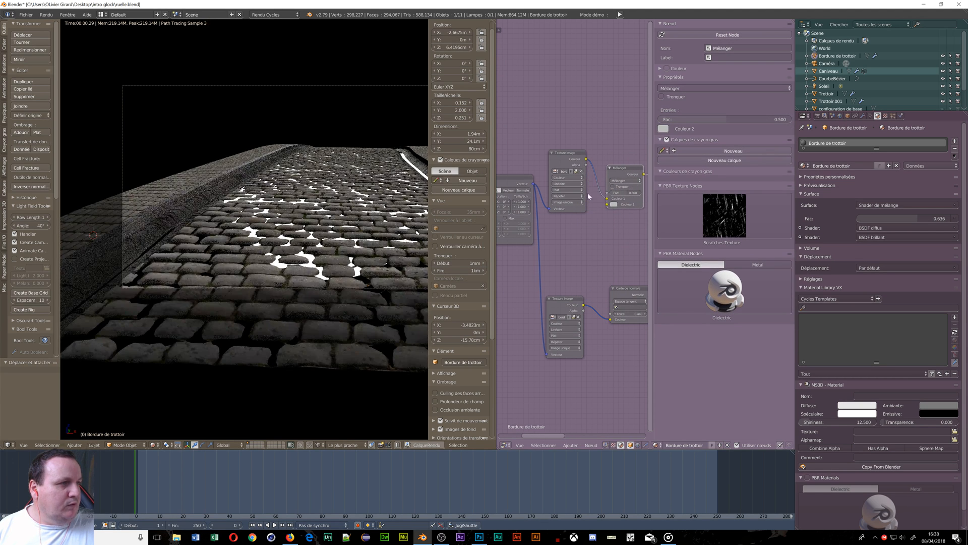
click(614, 203)
drag(657, 153, 655, 169)
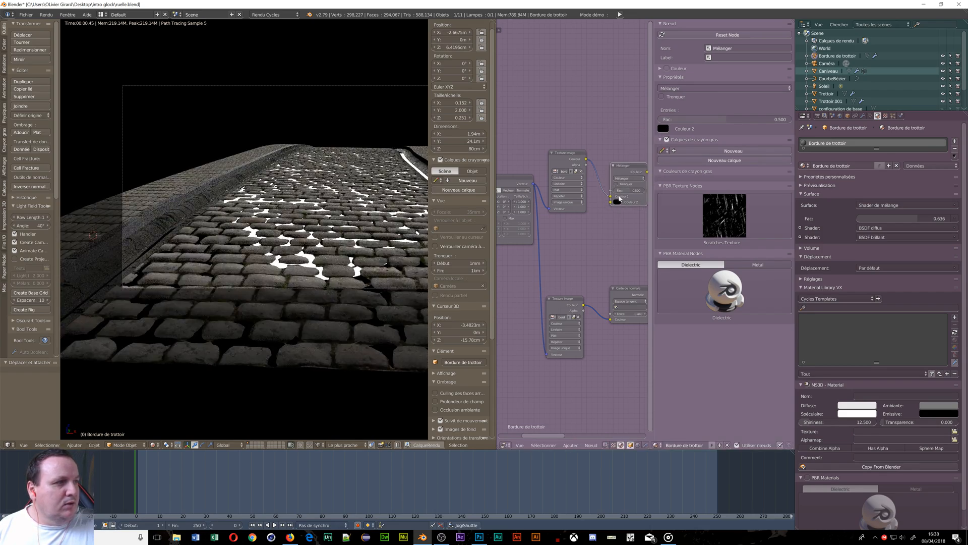
Set the Mix RGB node's blend mode to Multiply and its factor to 1.000
click(622, 179)
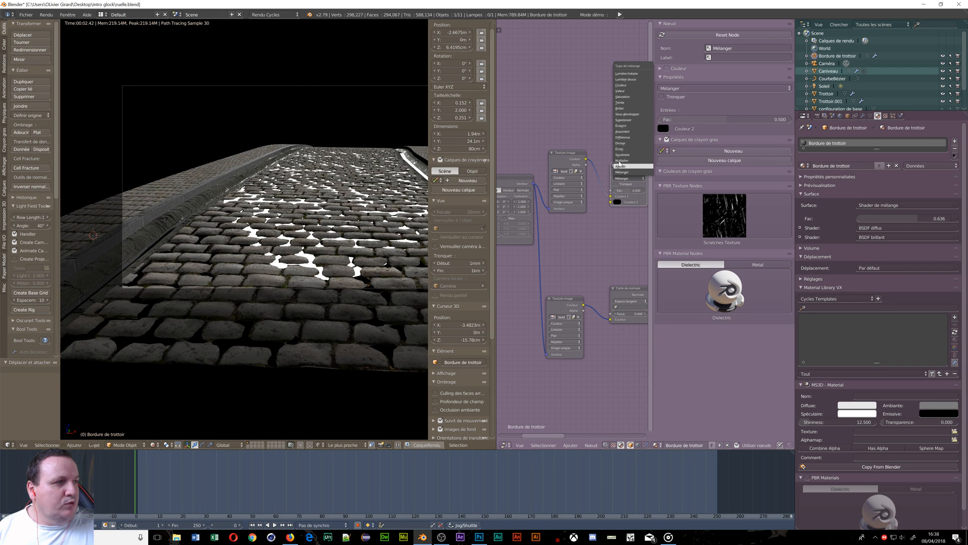
click(621, 160)
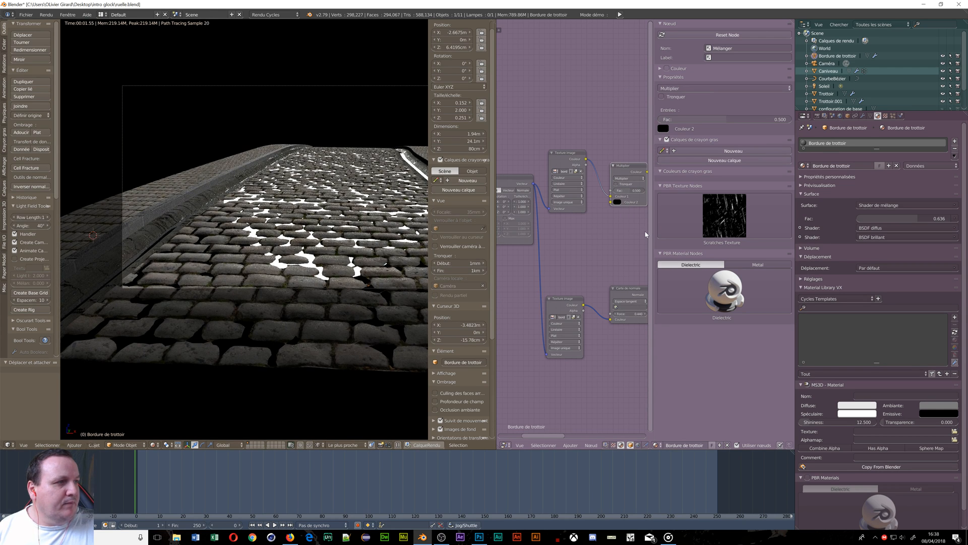
middle_drag(646, 234, 609, 240)
drag(598, 201, 615, 202)
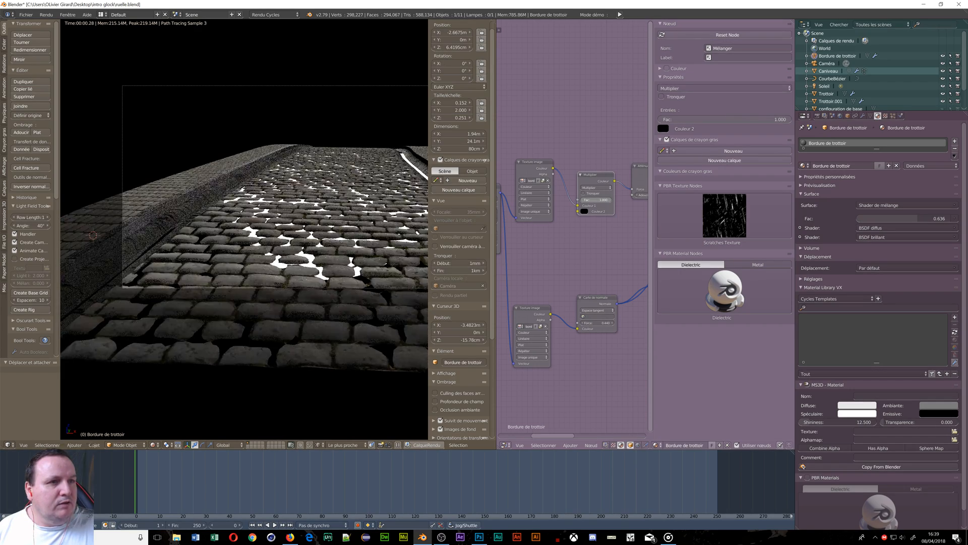
Switch the viewport to solid shading, then duplicate the kerb border and mirror the copy by scaling it -1 along X
scroll(268, 239, down, 3)
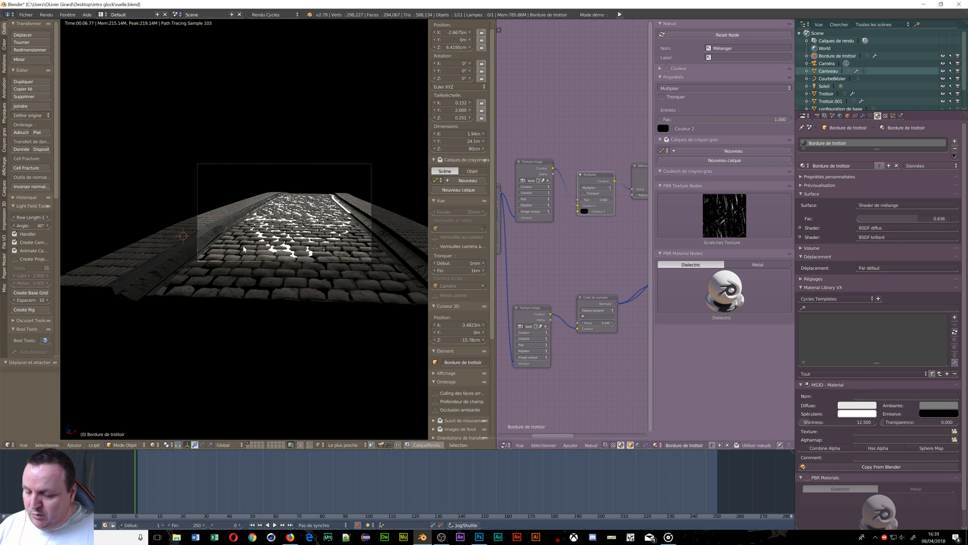
key(z)
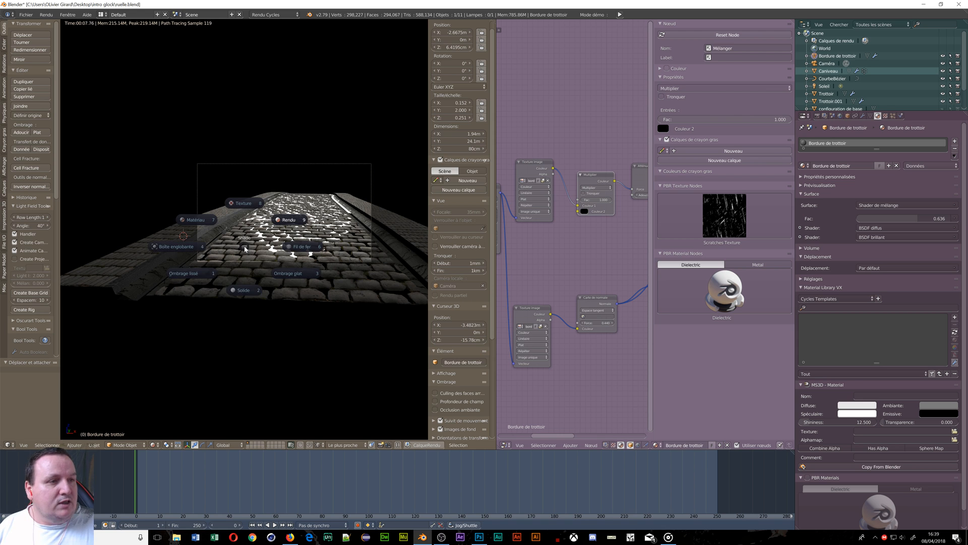
click(241, 291)
scroll(183, 210, up, 5)
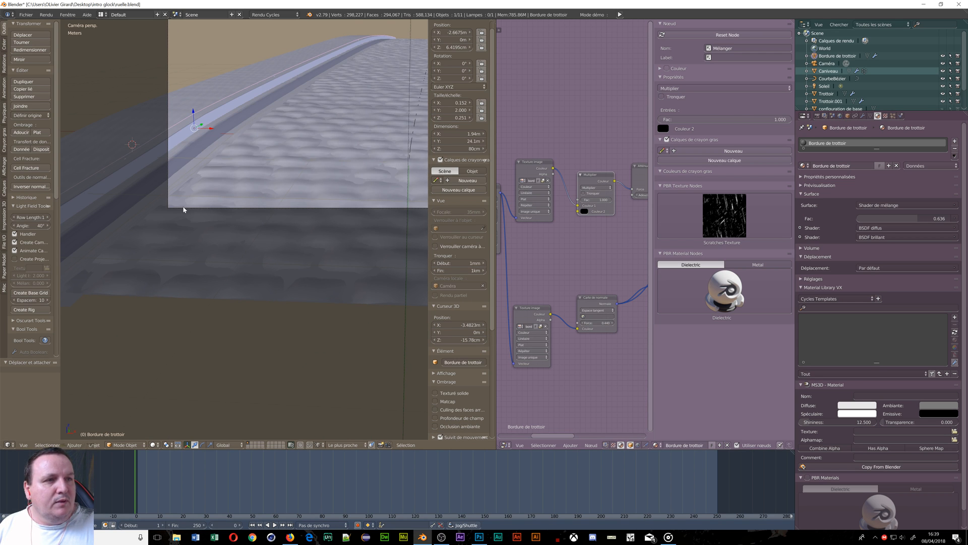
scroll(214, 142, down, 3)
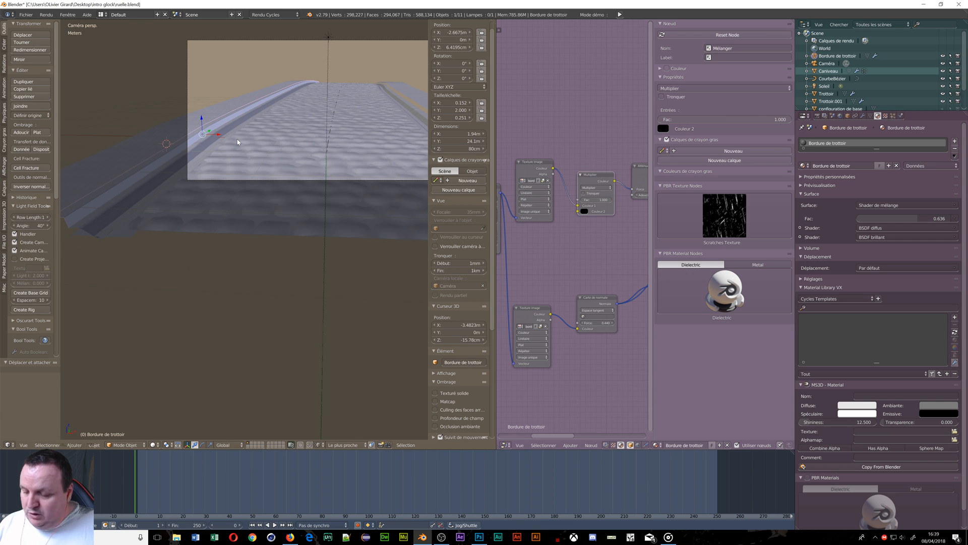
key(shift+d)
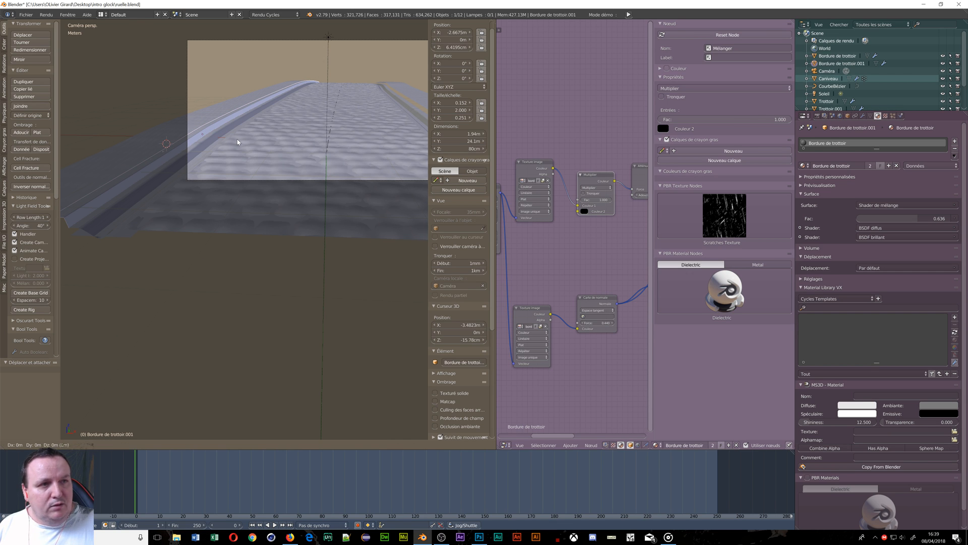
key(s)
key(x)
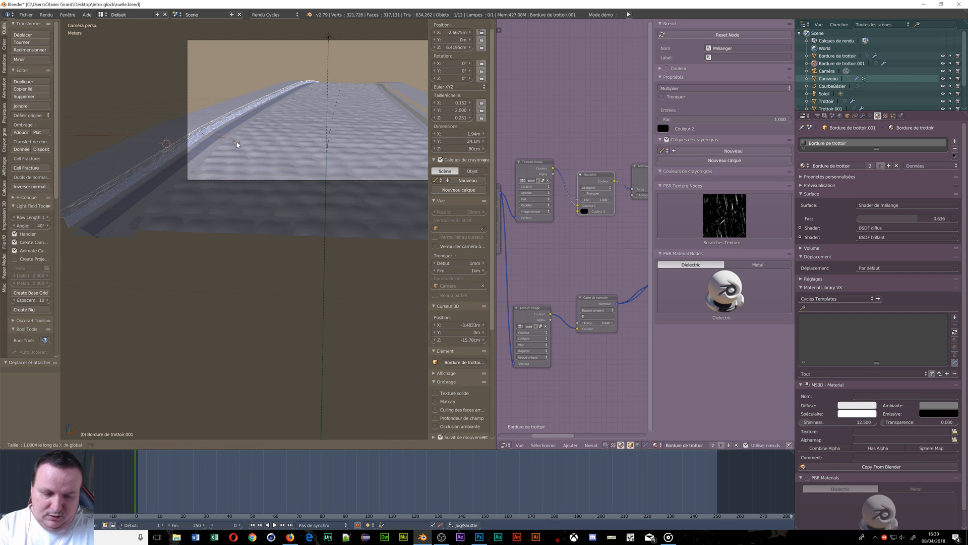
text(-1)
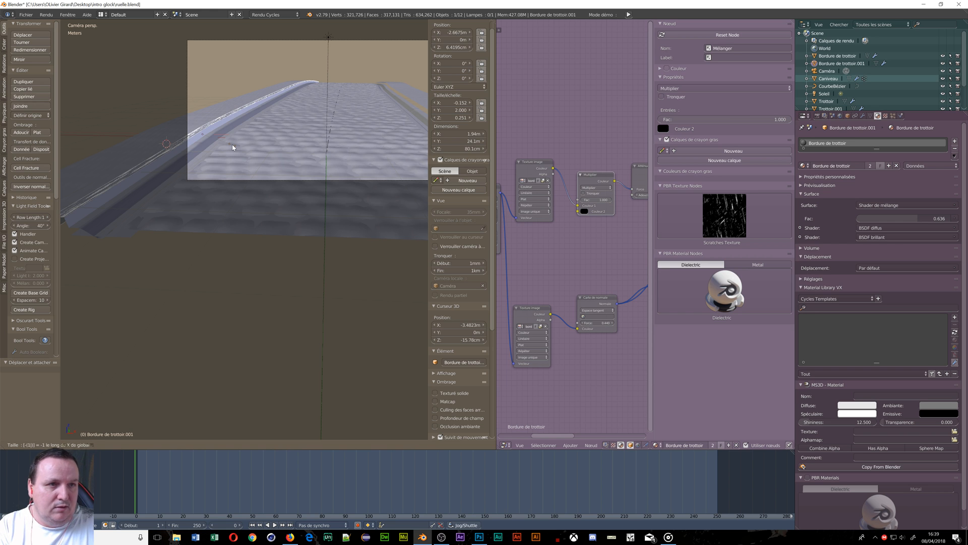
key(Return)
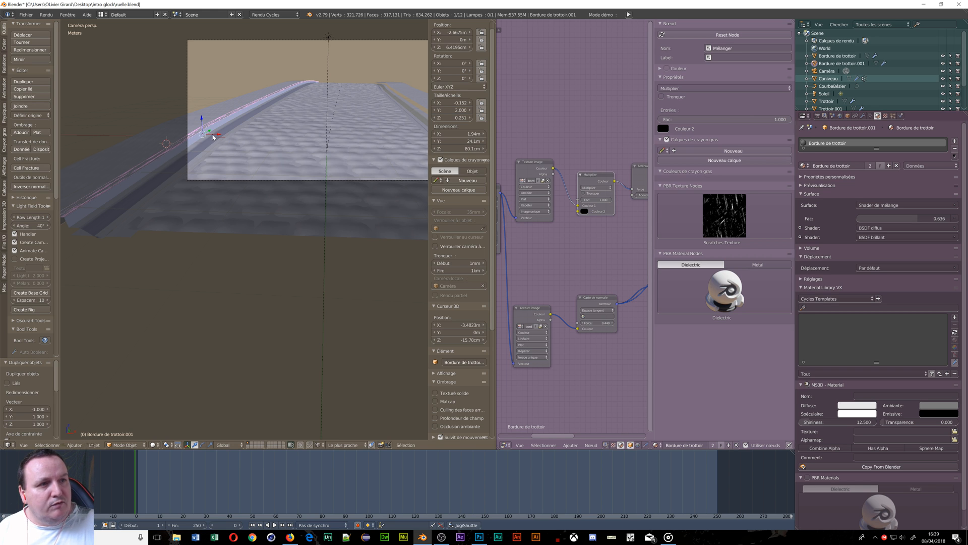
Move the mirrored border along X to the opposite side of the alley, against that sidewalk, at about X 2.726 m
drag(213, 136, 102, 159)
shift+middle_drag(128, 145, 229, 130)
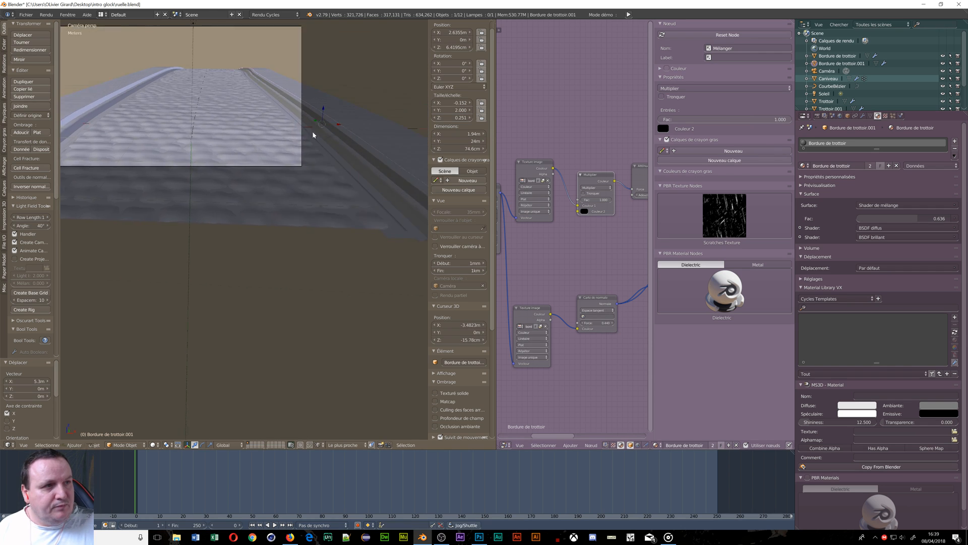
scroll(295, 246, up, 5)
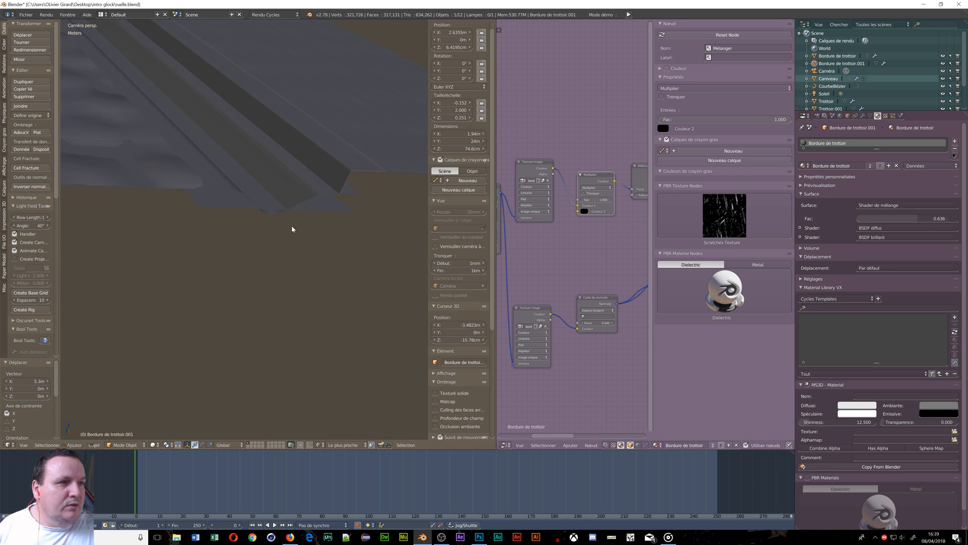
scroll(281, 195, down, 5)
shift+middle_drag(236, 164, 167, 187)
scroll(168, 188, up, 2)
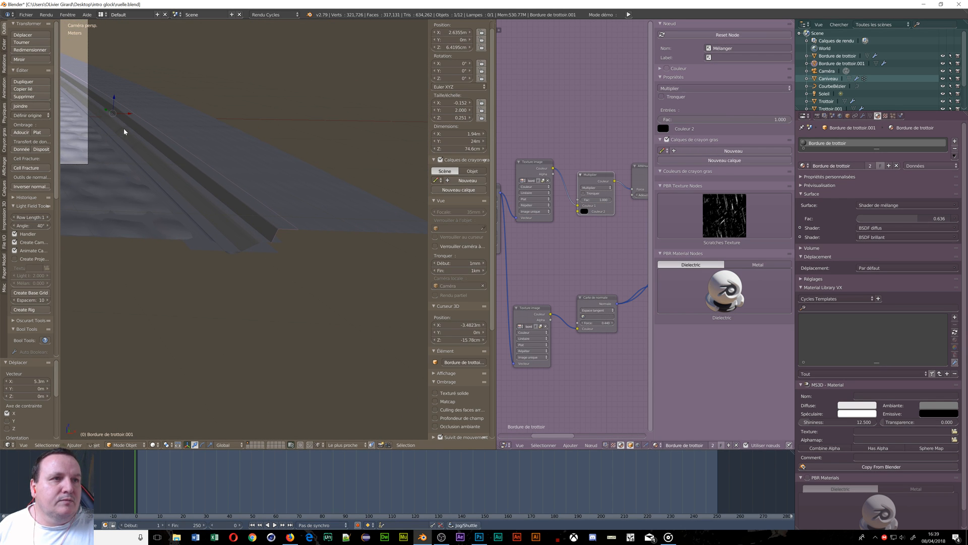
key(g)
key(x)
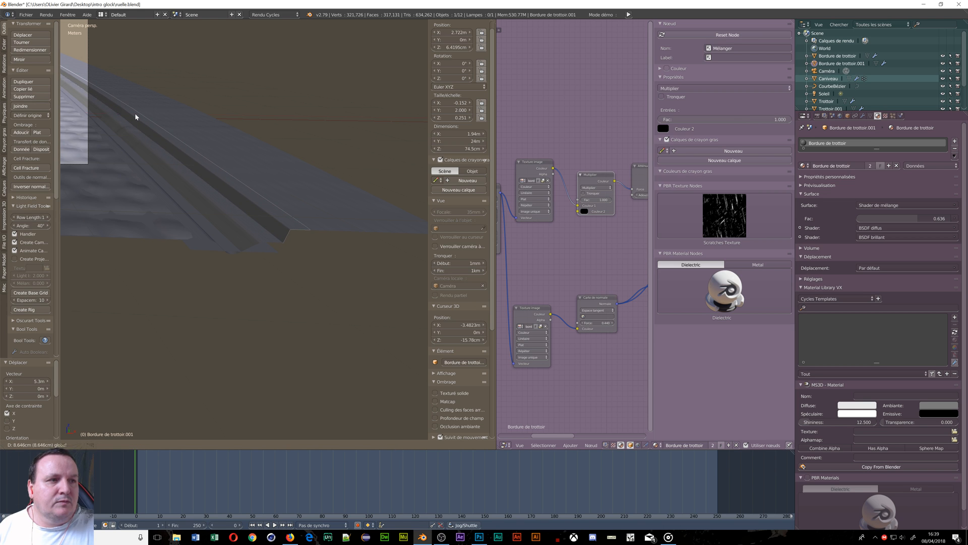
click(135, 117)
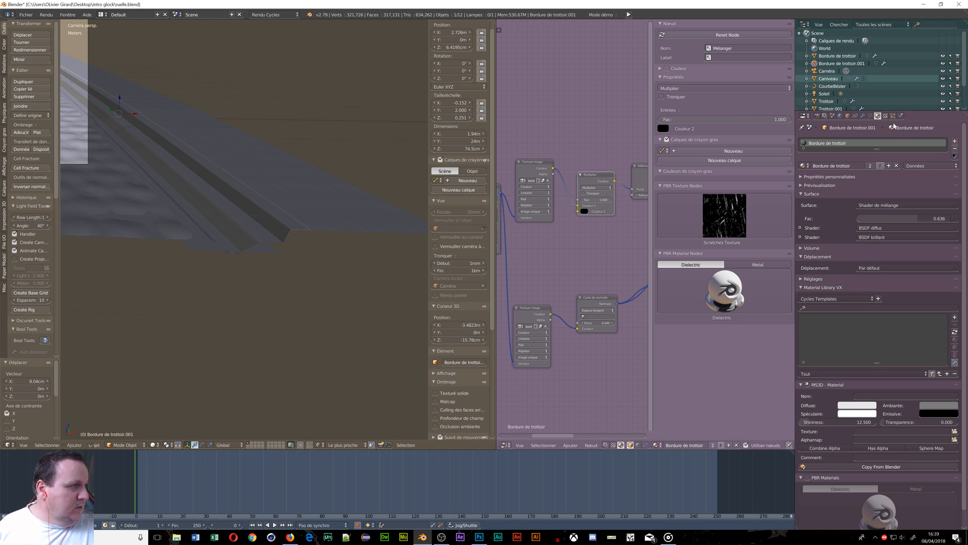
Give the mirrored border's Displacement modifier a new texture of its own and open that texture's settings
click(863, 116)
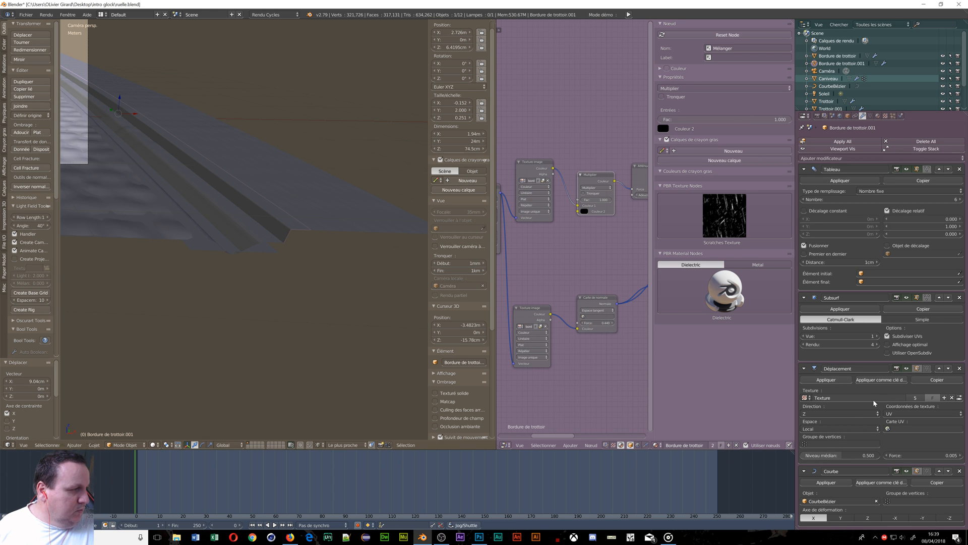
click(945, 398)
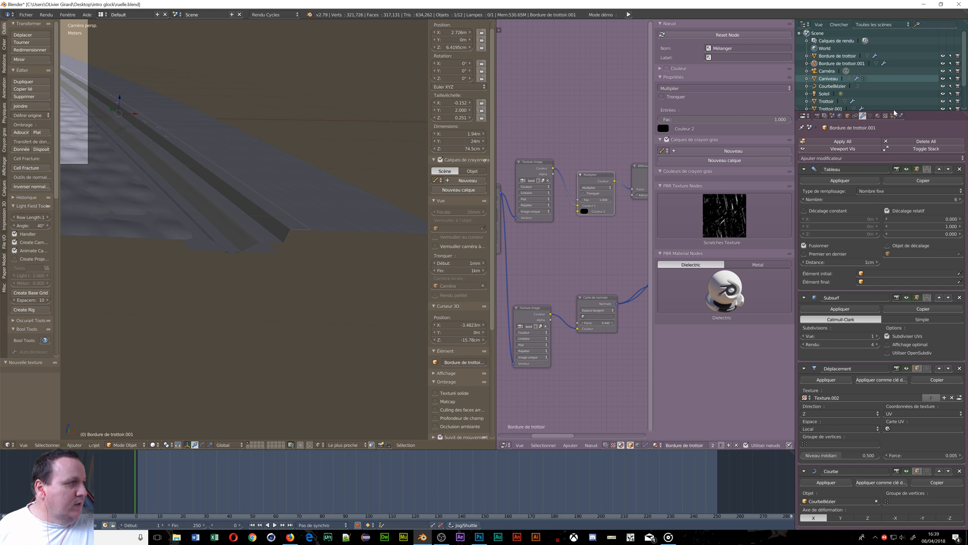
click(885, 116)
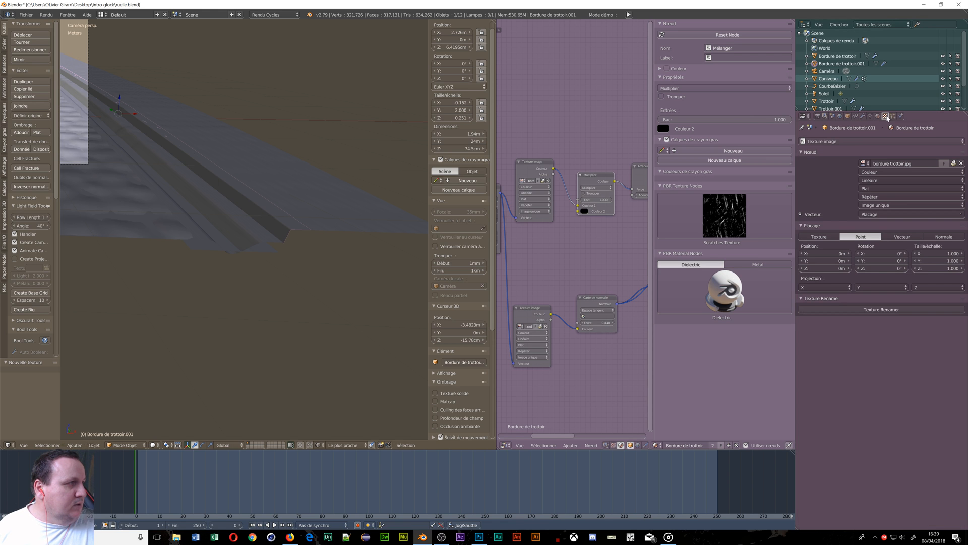
click(832, 142)
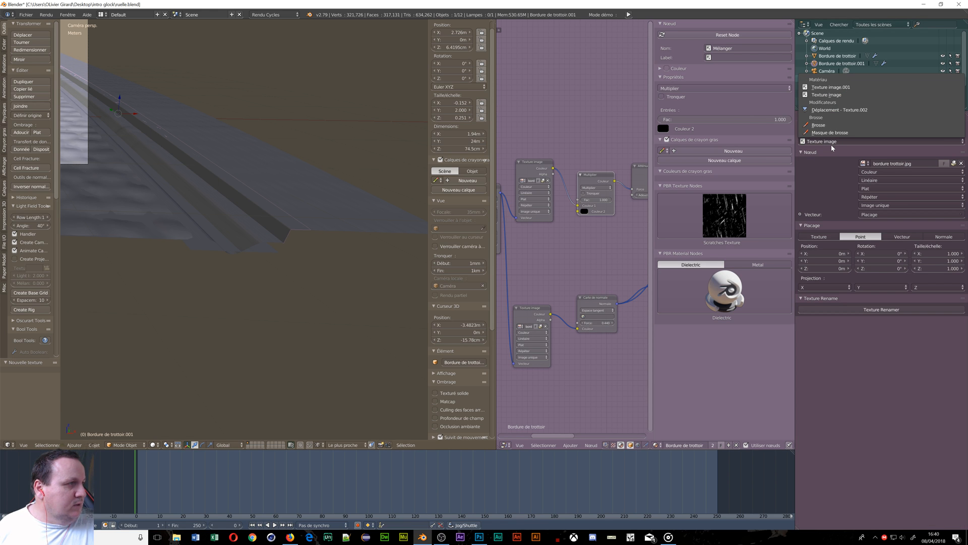
click(821, 111)
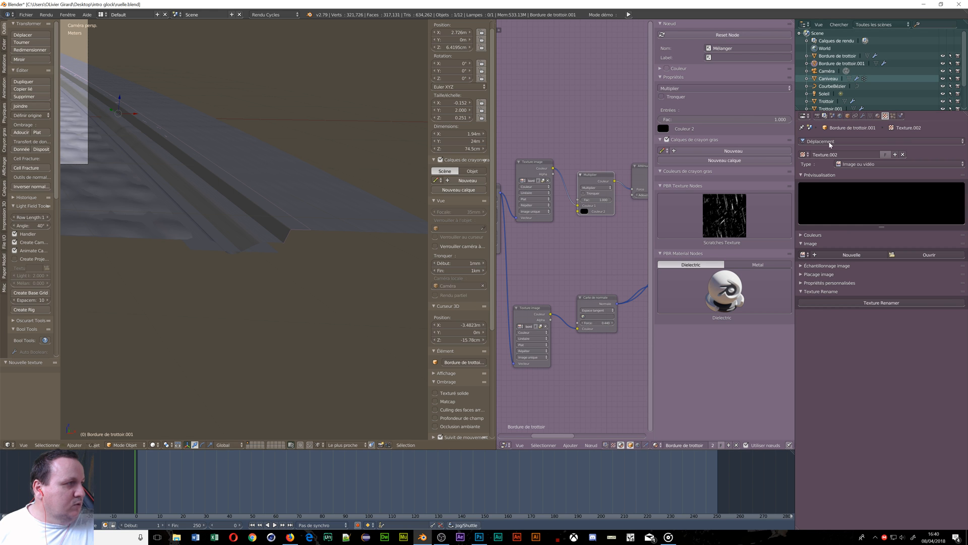
Load bordure trottoir_disp.jpg from the Ruelle texture folder as the displacement texture's image
click(852, 255)
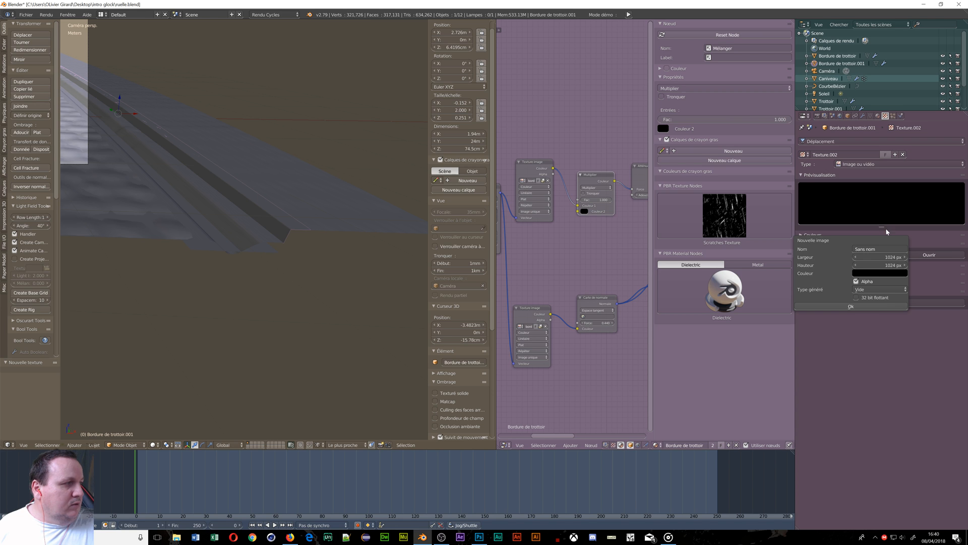
click(929, 256)
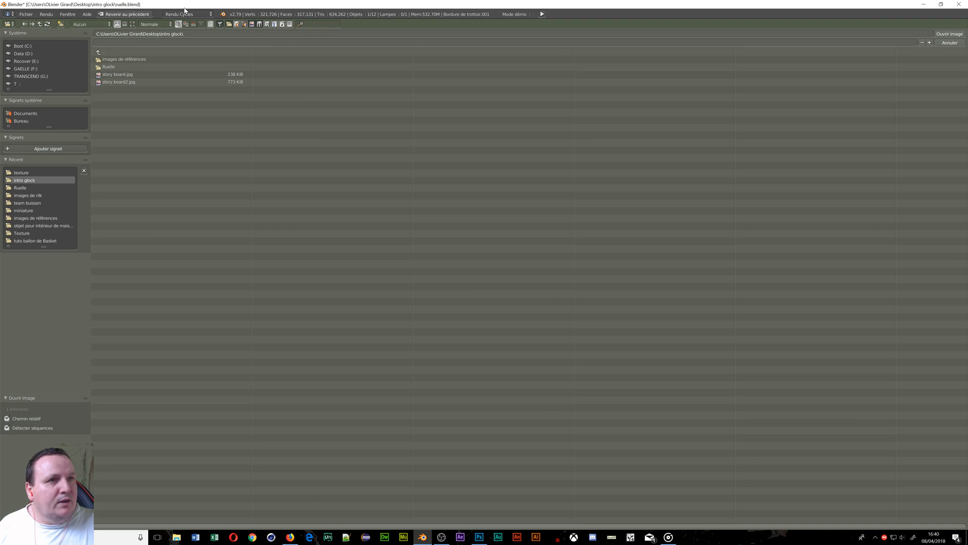
click(110, 68)
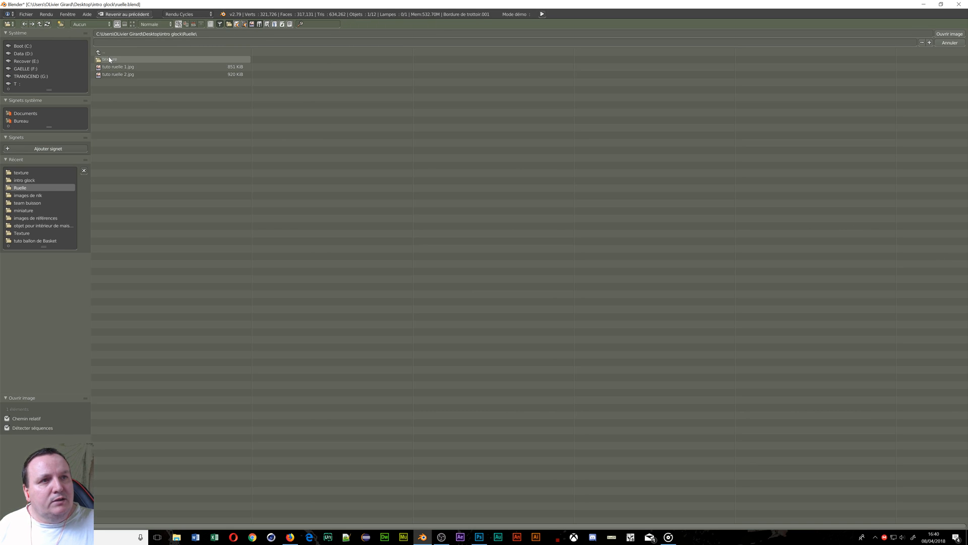
click(110, 60)
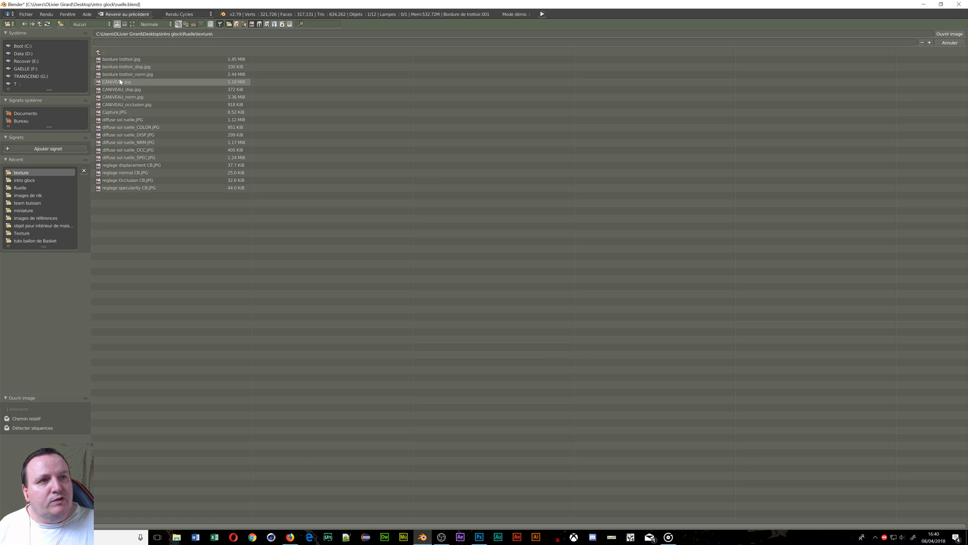
click(115, 69)
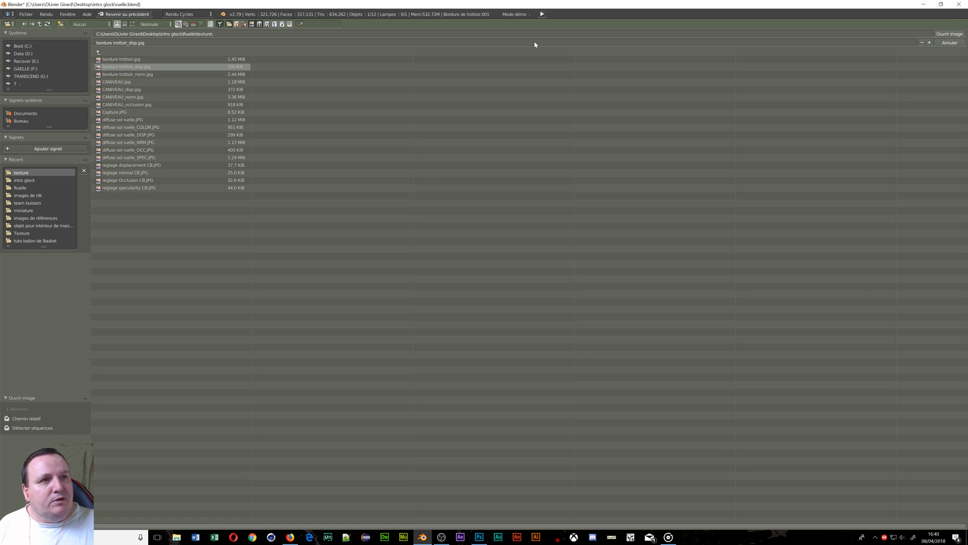
click(948, 34)
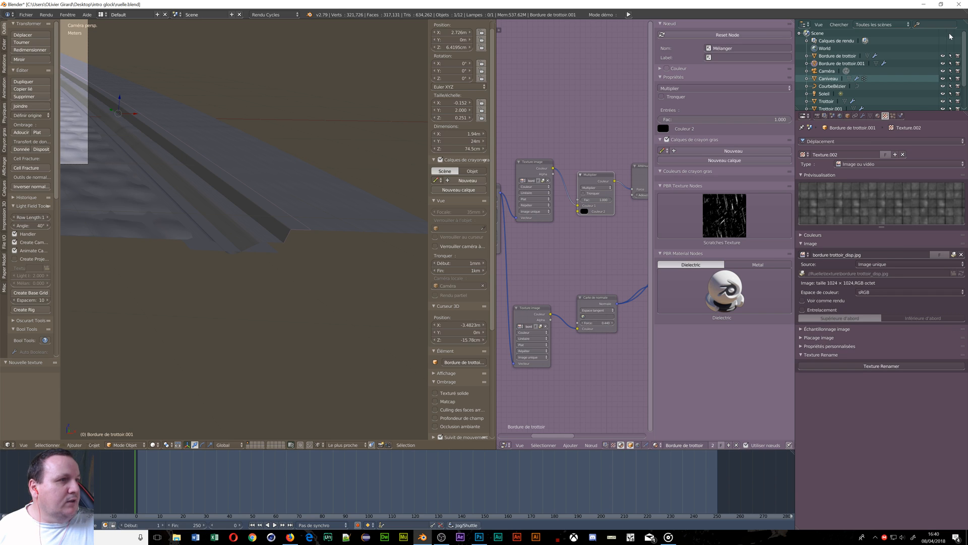
Examine the mirrored border beside the gutter and sidewalk in rendered shading, from the camera view and from above
scroll(202, 142, up, 4)
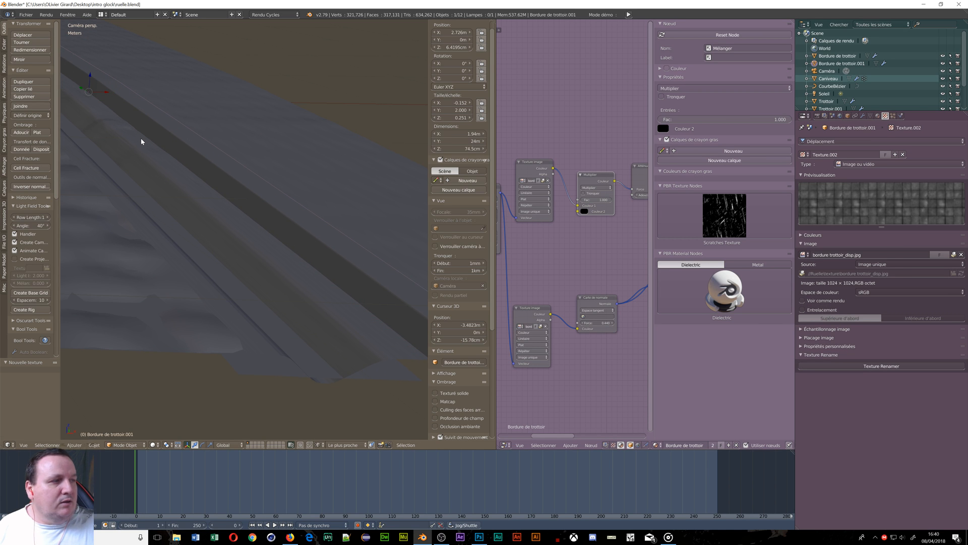
scroll(141, 138, down, 4)
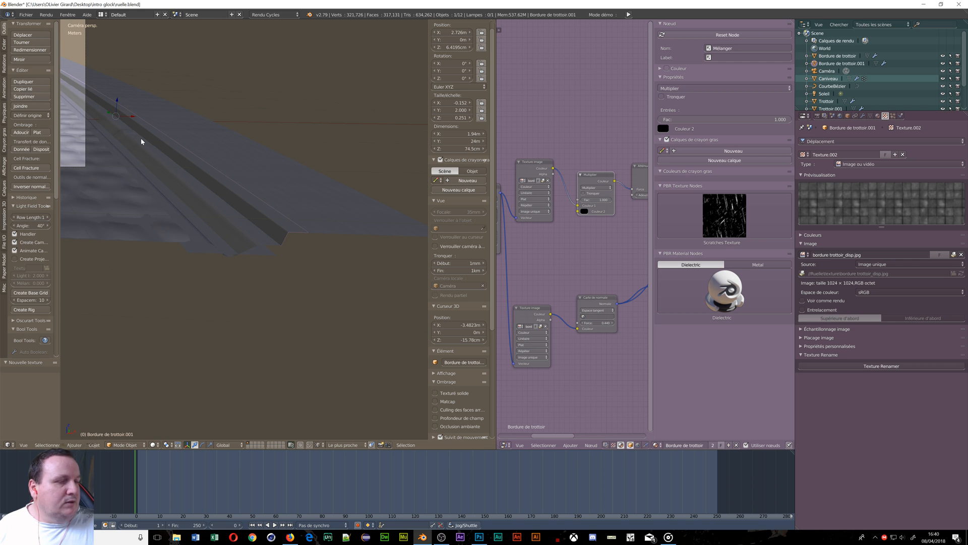
scroll(141, 140, down, 3)
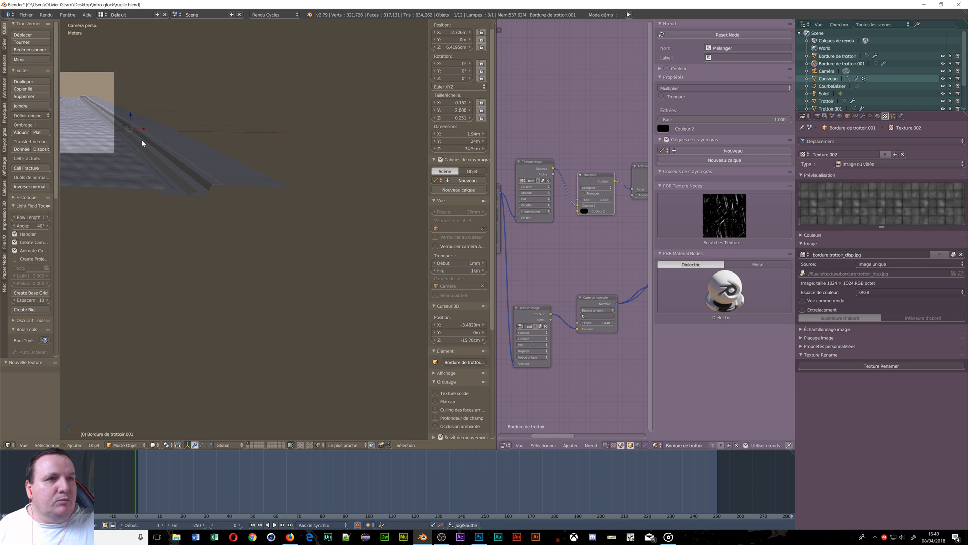
scroll(110, 162, up, 3)
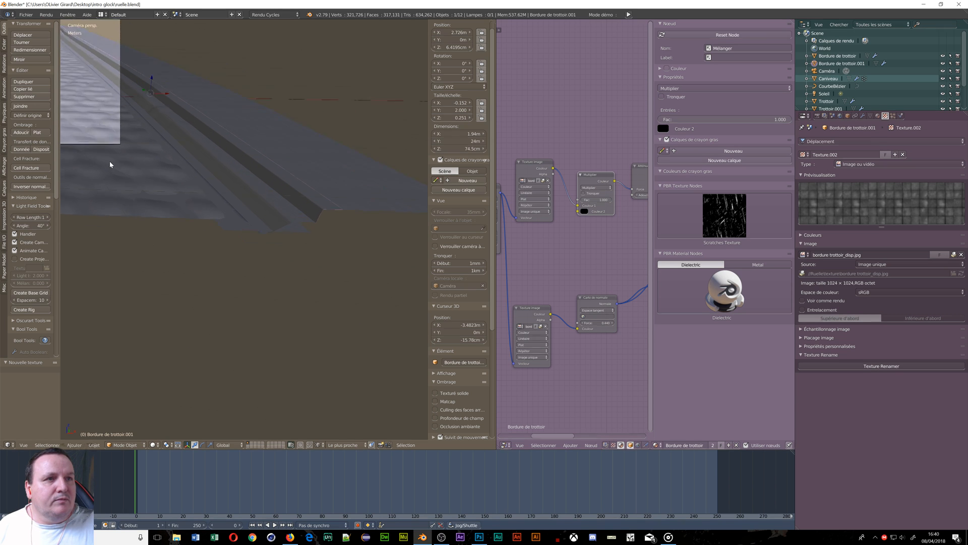
scroll(110, 162, up, 1)
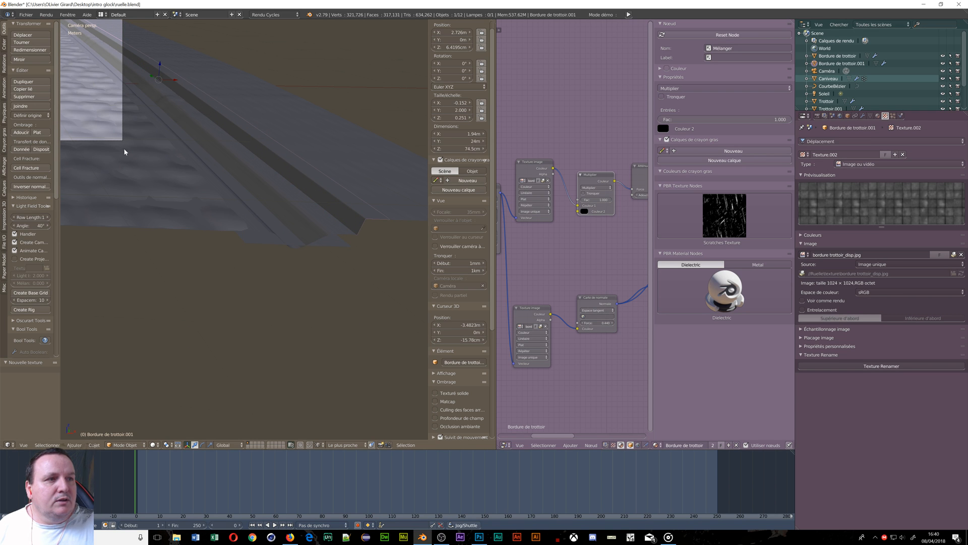
scroll(162, 108, down, 2)
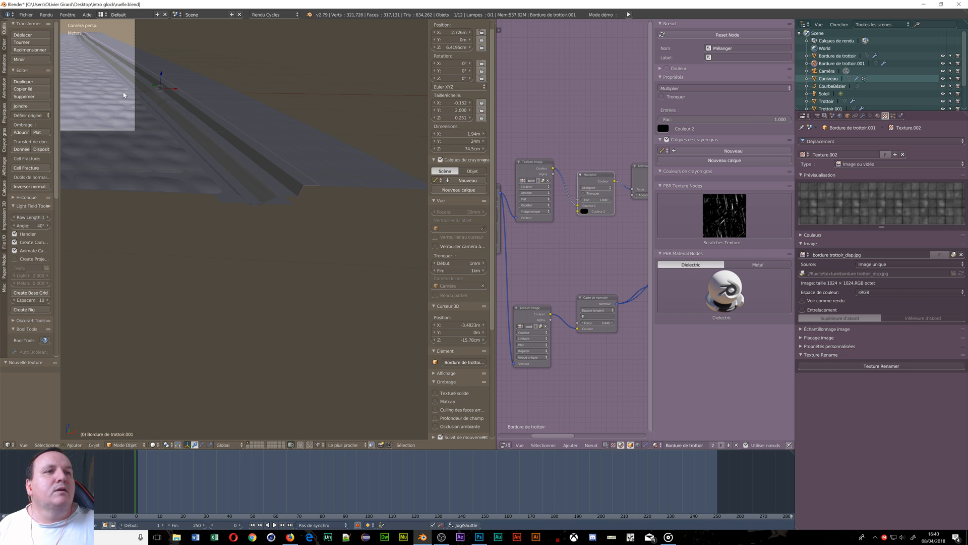
key(shift+z)
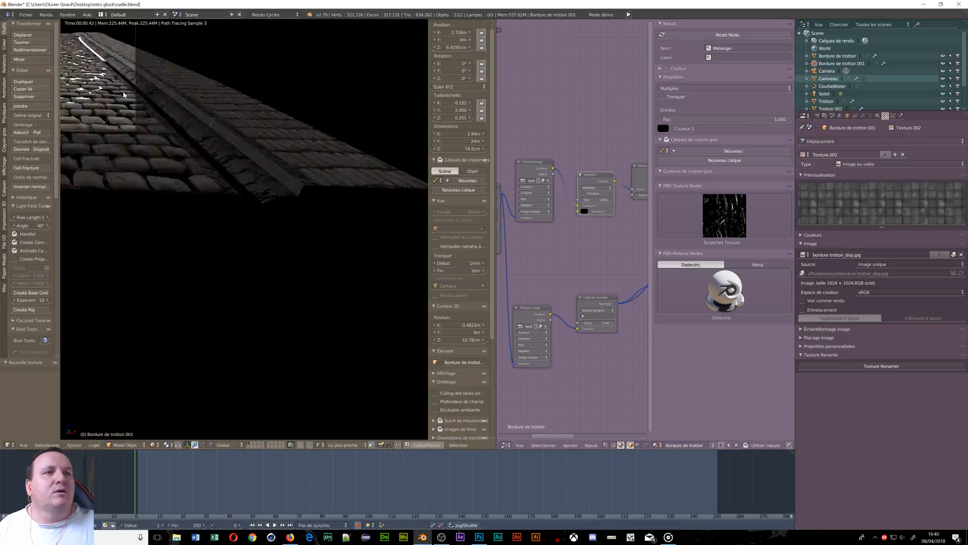
middle_drag(122, 91, 409, 81)
scroll(181, 111, up, 5)
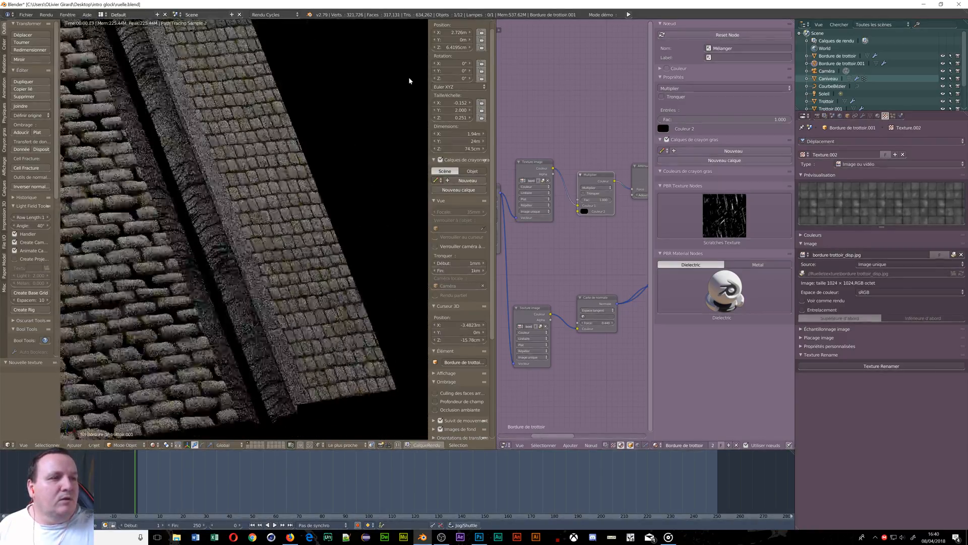
Try several strengths for the mirrored border's Displacement modifier, ending at 0.065
scroll(247, 277, up, 5)
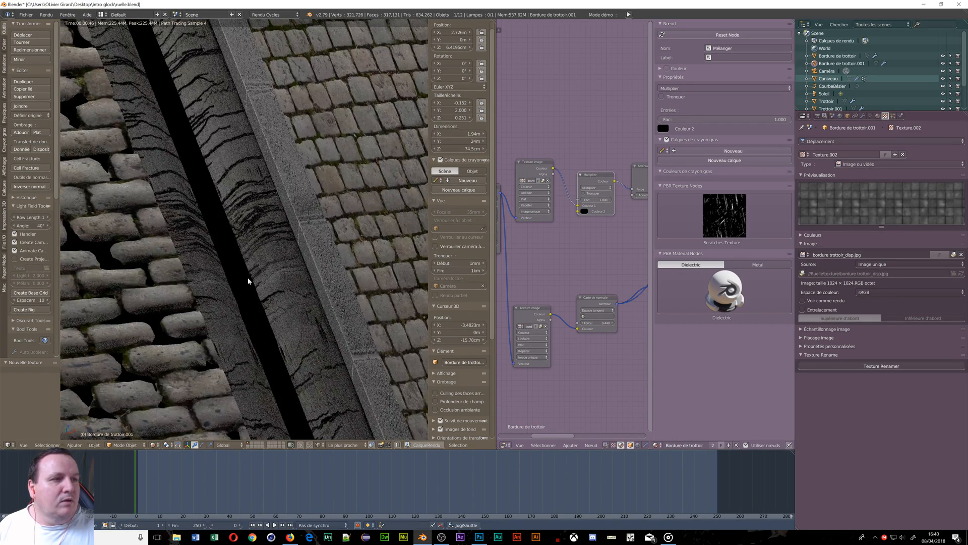
scroll(335, 283, up, 4)
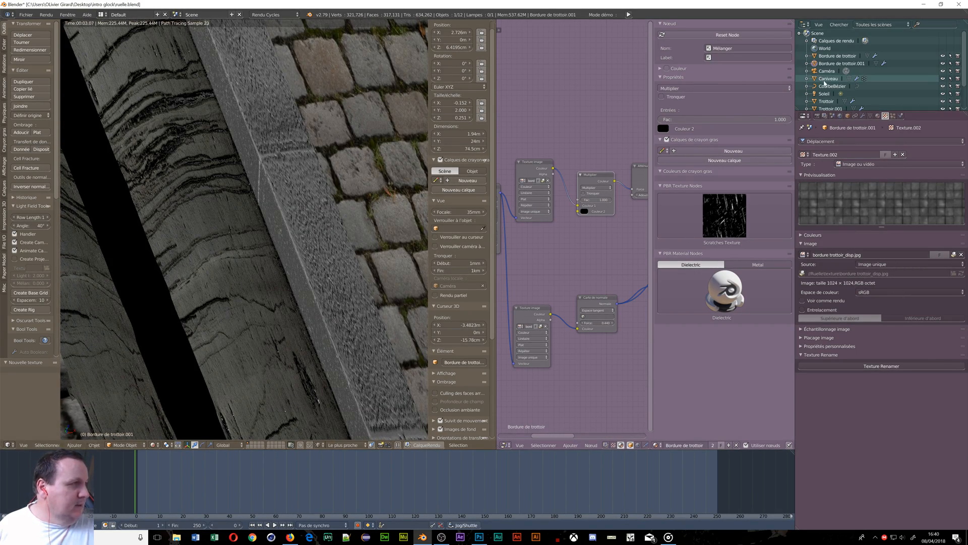
click(863, 116)
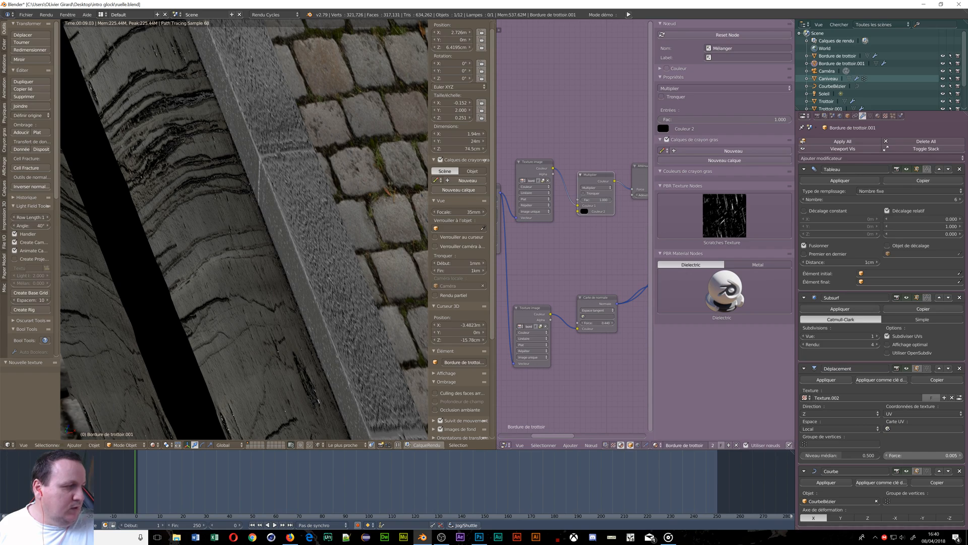
drag(925, 455, 937, 455)
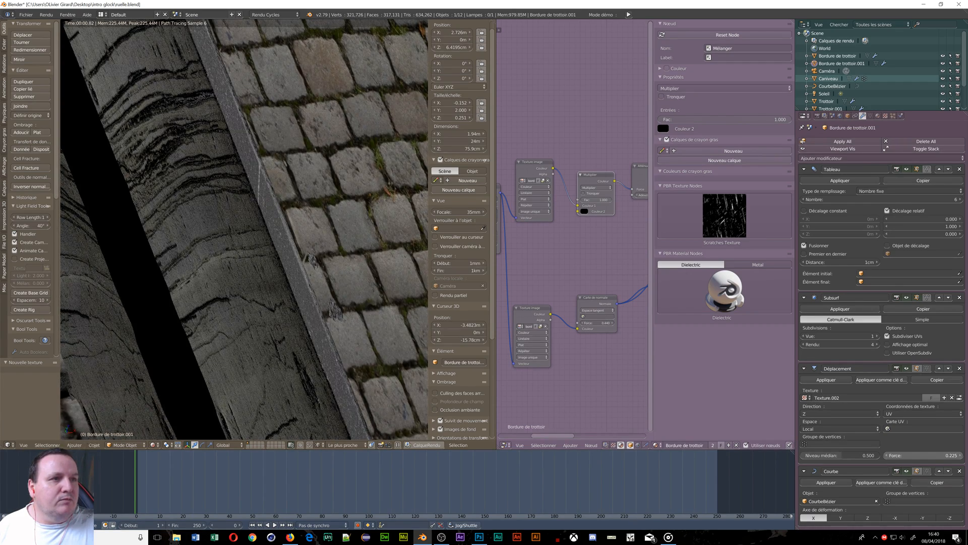
drag(936, 455, 928, 455)
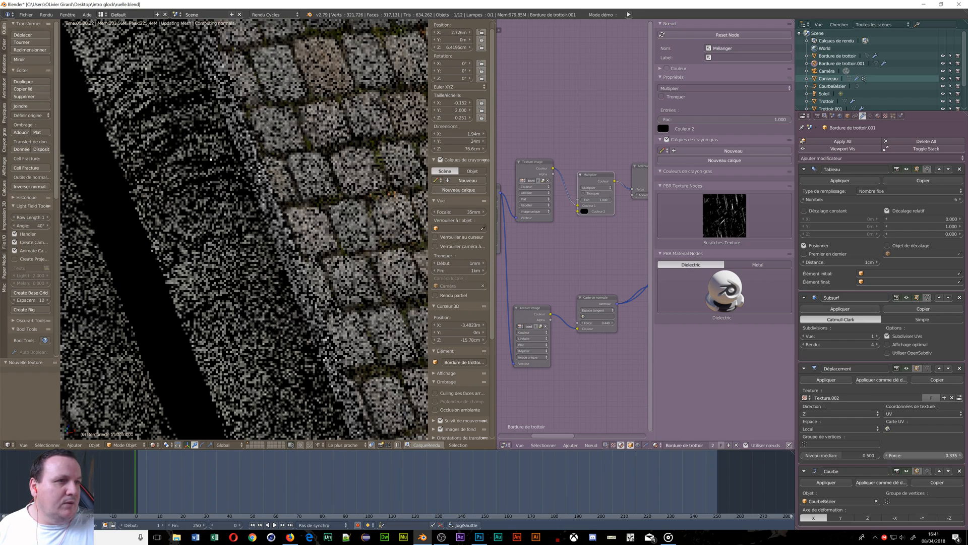
drag(928, 455, 917, 455)
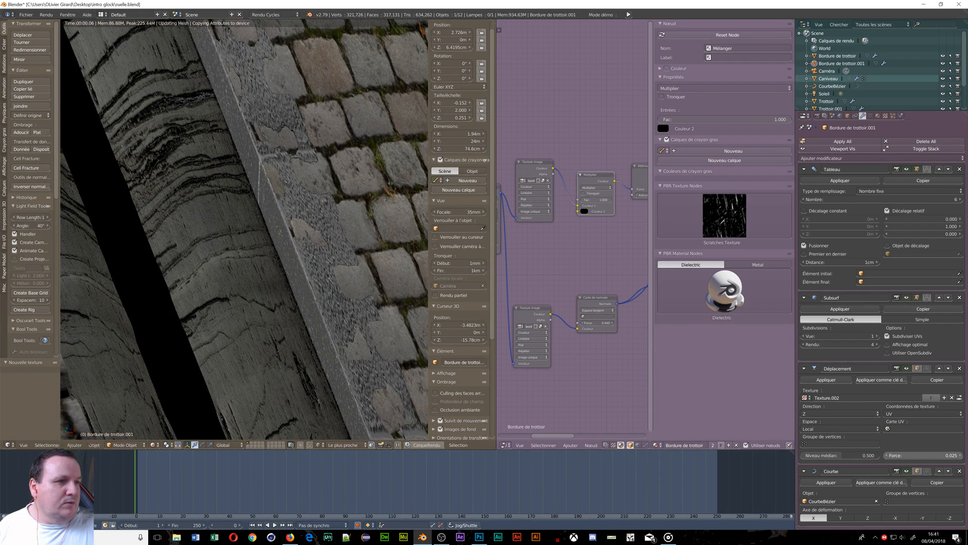
drag(916, 455, 915, 455)
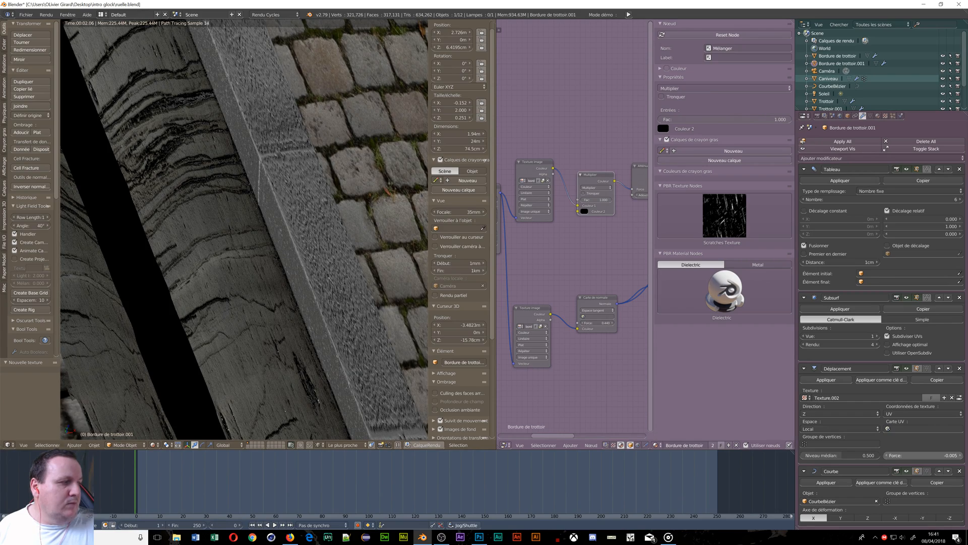
drag(915, 455, 918, 455)
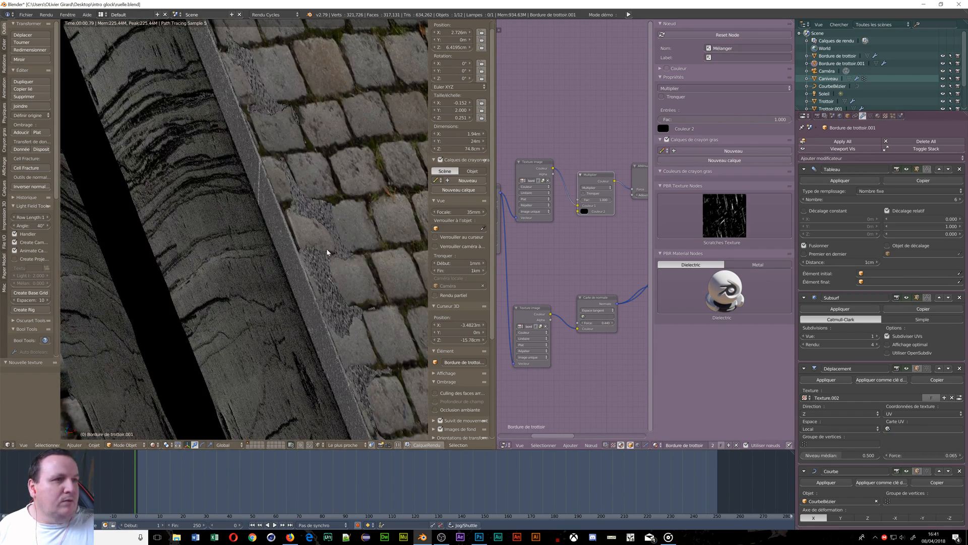
Scale the mirrored border along Z by about 1.165 and set its Displacement modifier strength to 0.135
middle_drag(327, 250, 304, 167)
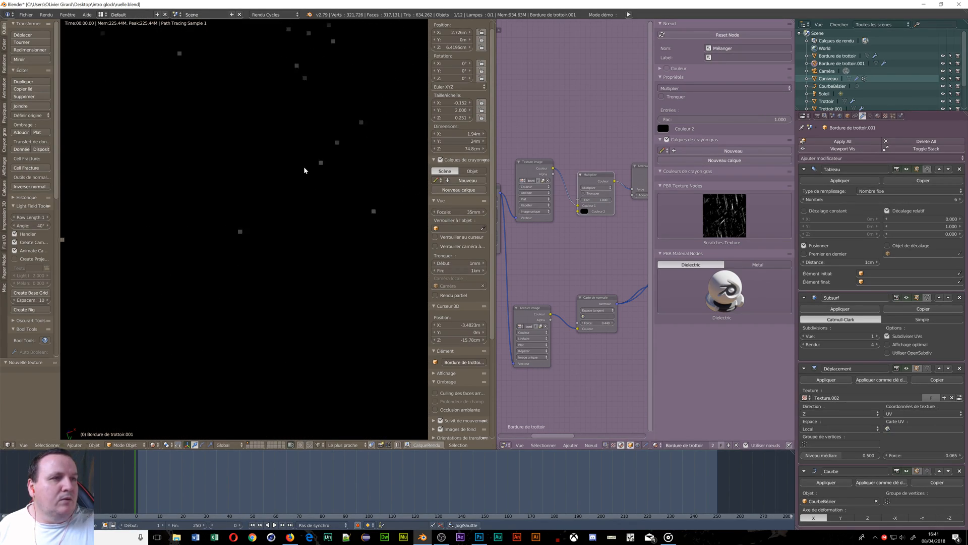
scroll(304, 168, down, 7)
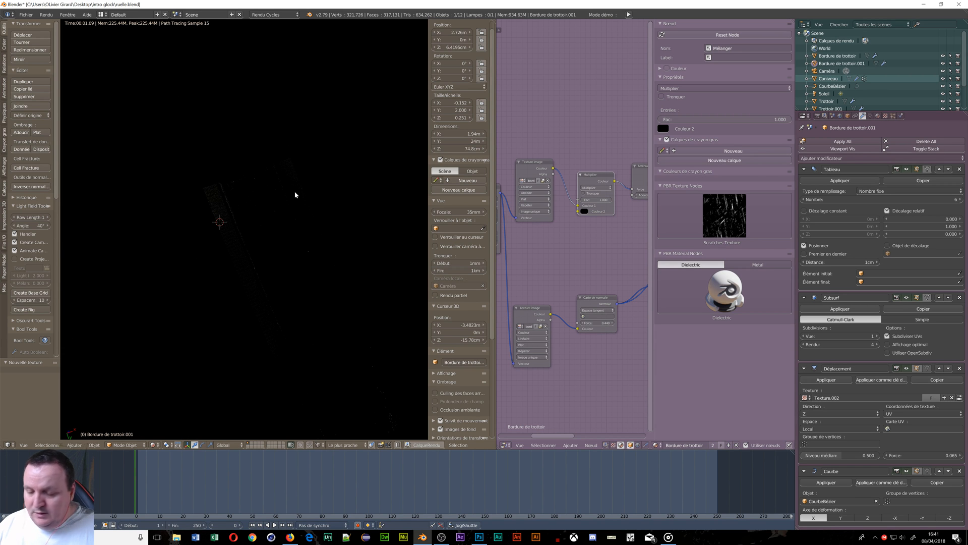
key(z)
click(294, 236)
scroll(293, 238, up, 8)
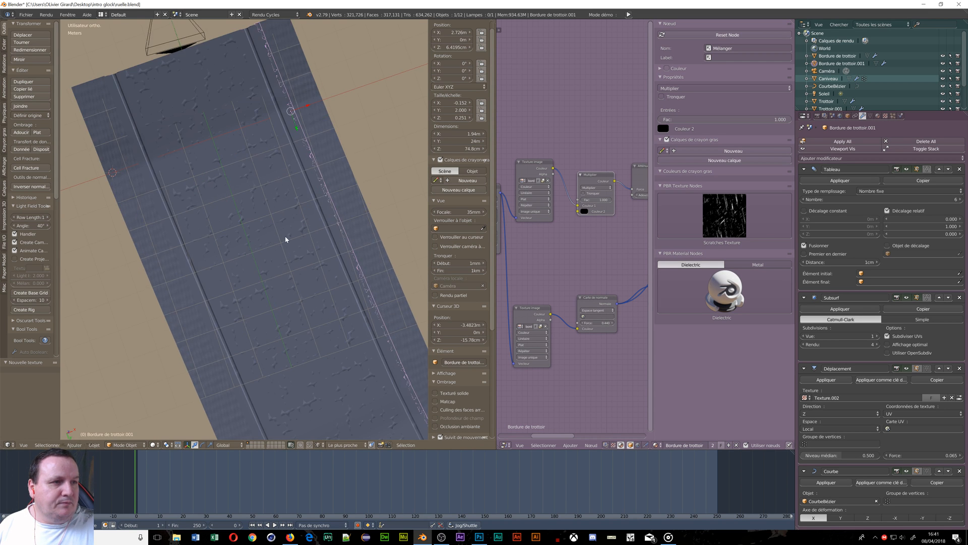
middle_drag(274, 213, 277, 168)
middle_drag(344, 194, 343, 167)
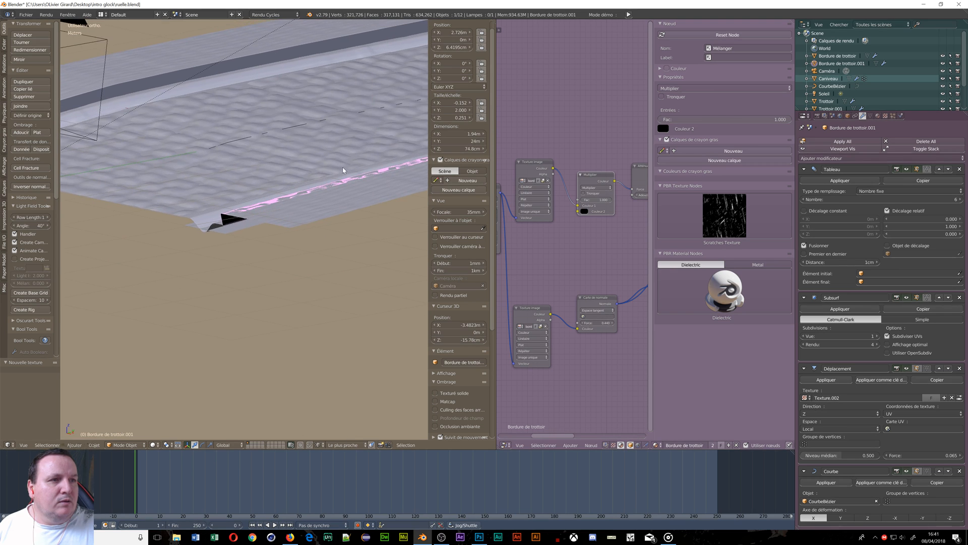
middle_drag(204, 228, 210, 204)
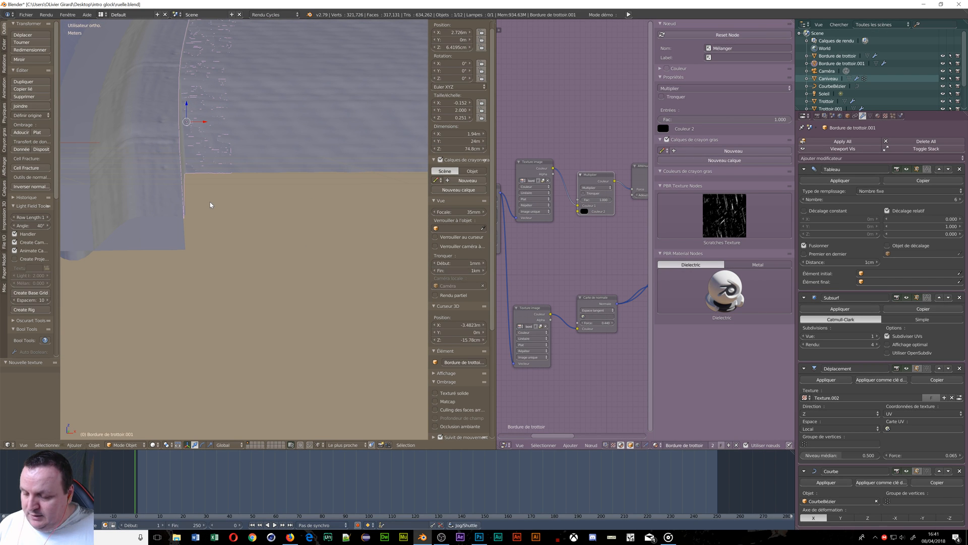
key(s)
key(z)
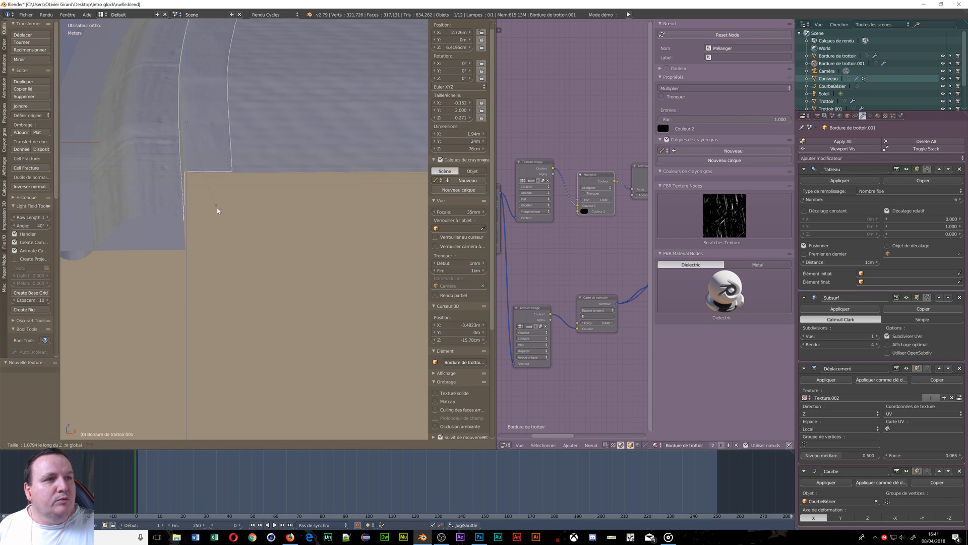
click(222, 212)
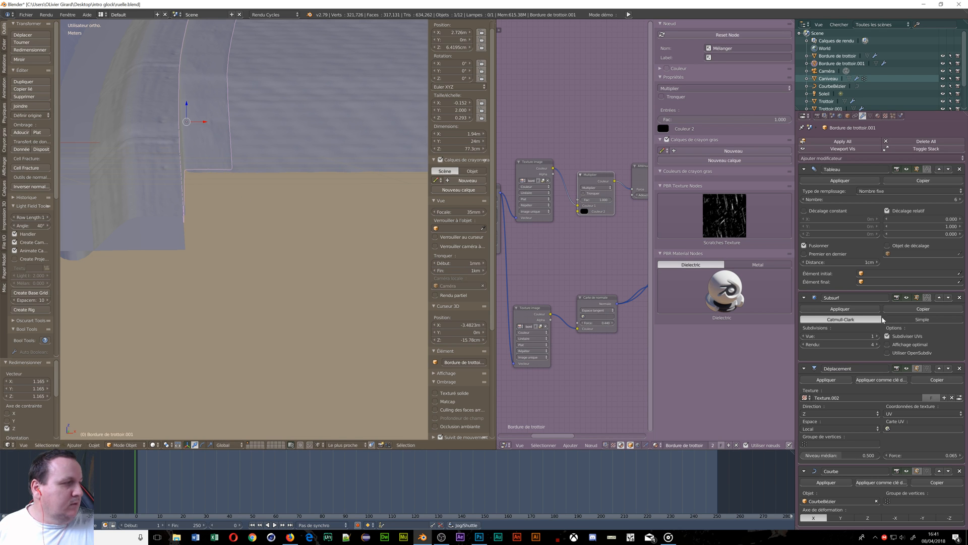
drag(957, 456, 956, 456)
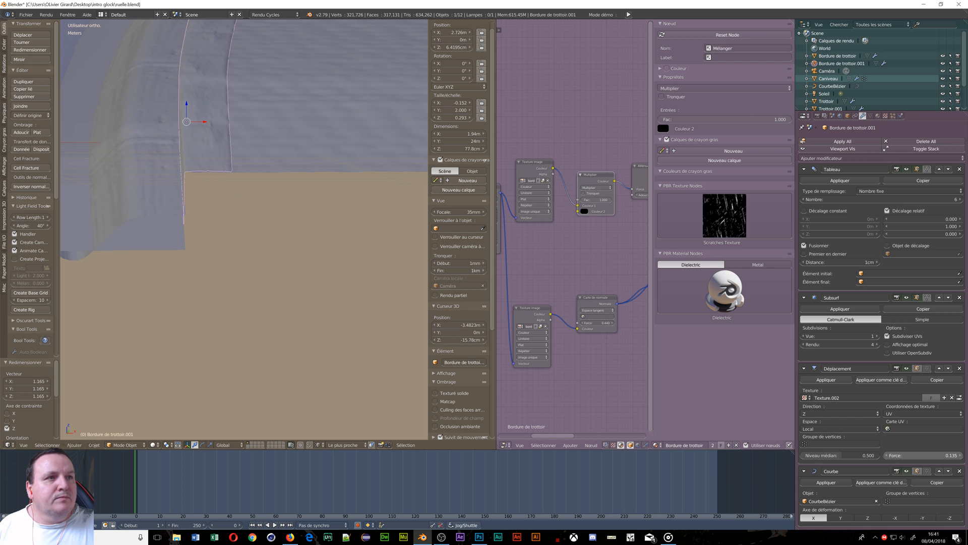
Delete the original kerb border on the opposite side of the alley
scroll(341, 307, down, 6)
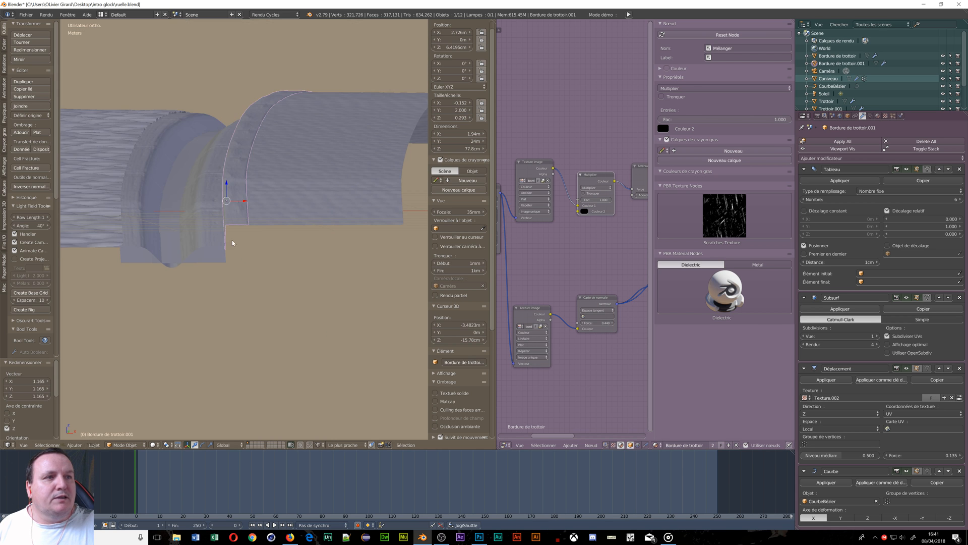
middle_drag(341, 306, 135, 277)
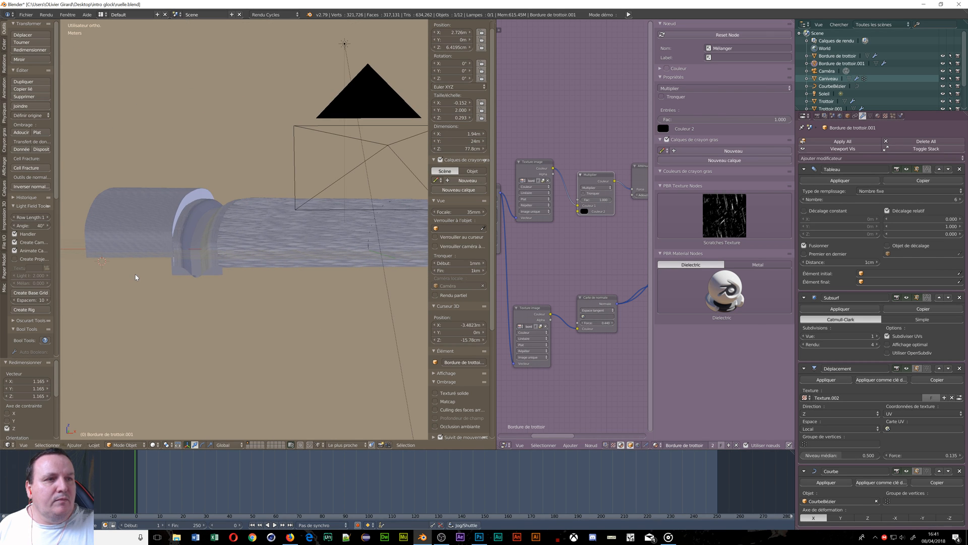
scroll(169, 262, up, 5)
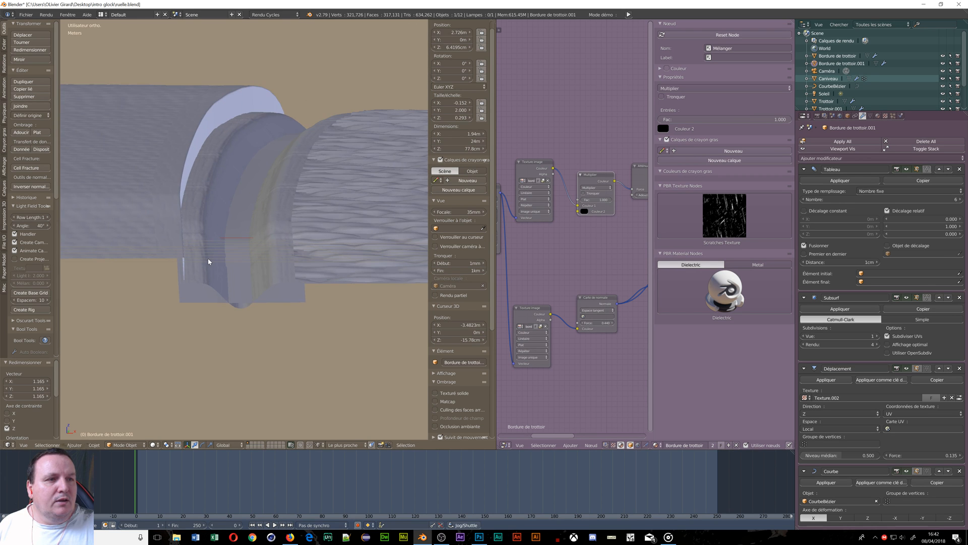
middle_drag(209, 262, 231, 255)
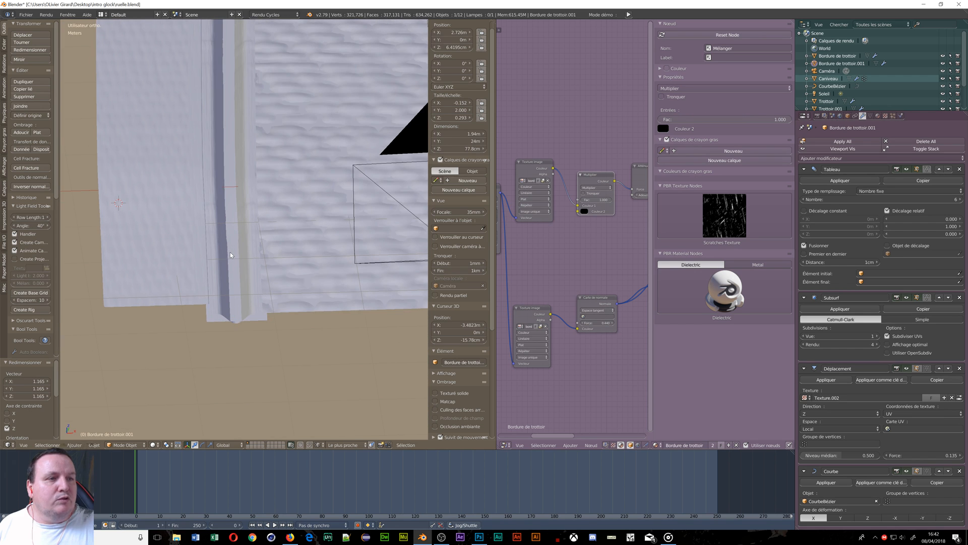
right_click(200, 262)
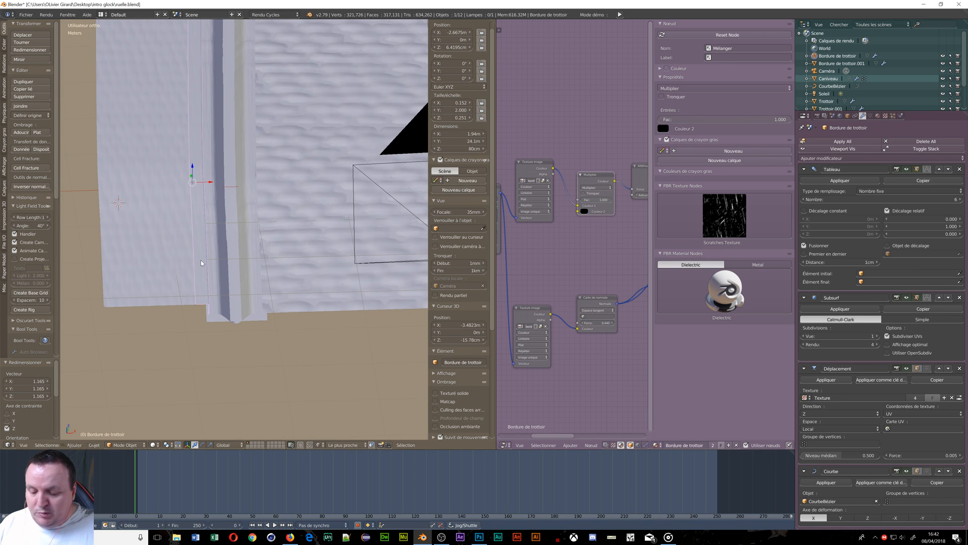
key(x)
click(190, 257)
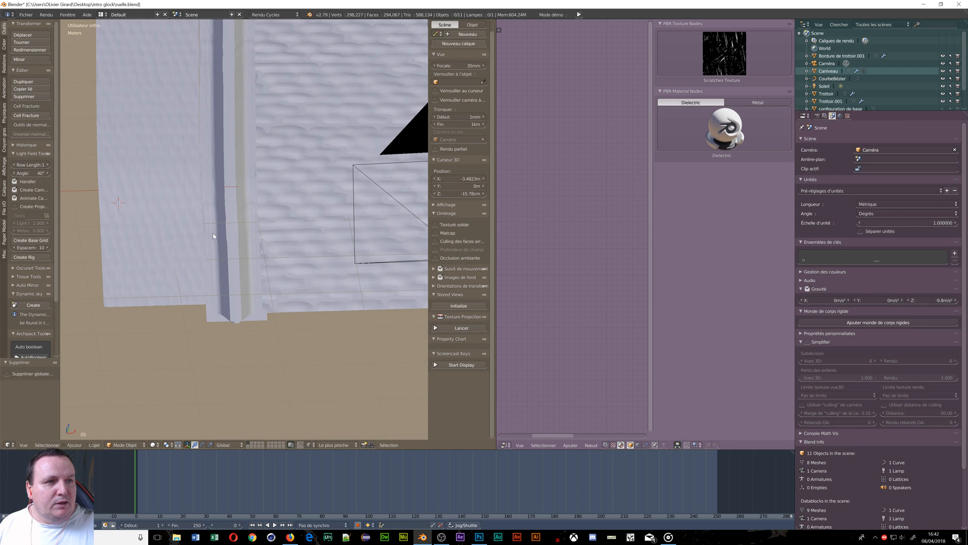
Duplicate the remaining kerb border in place and mirror the copy with a scale of -1 along X
scroll(213, 233, down, 5)
shift+middle_drag(283, 244, 191, 265)
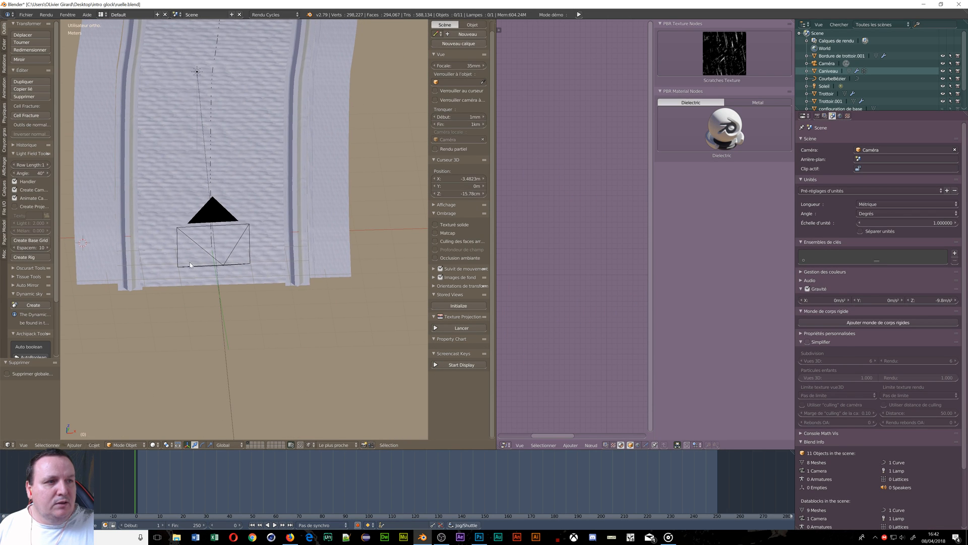
right_click(311, 275)
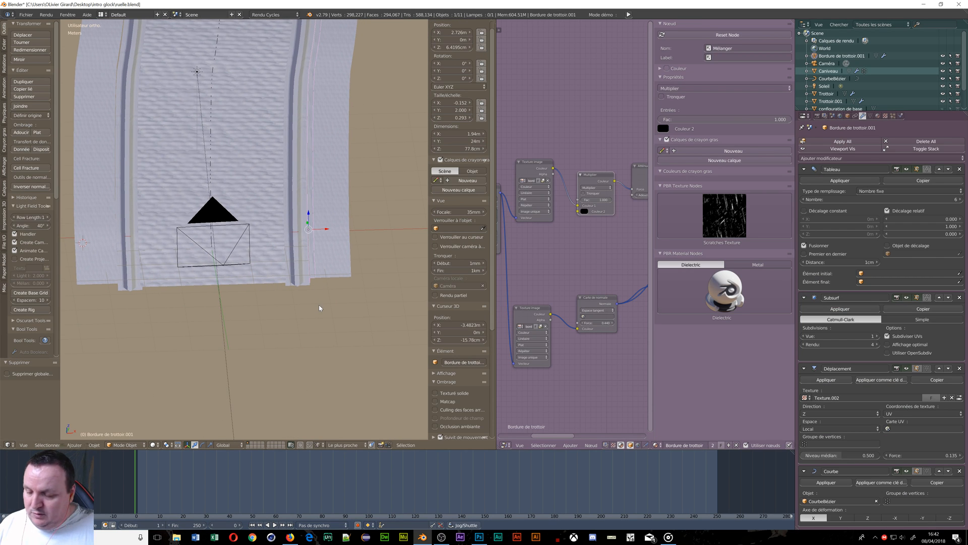
key(shift+d)
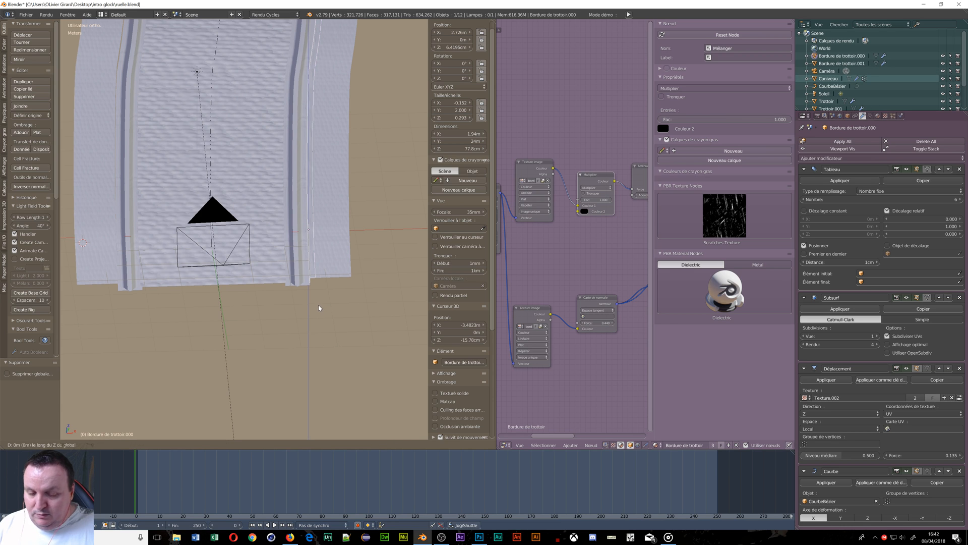
key(z)
key(Escape)
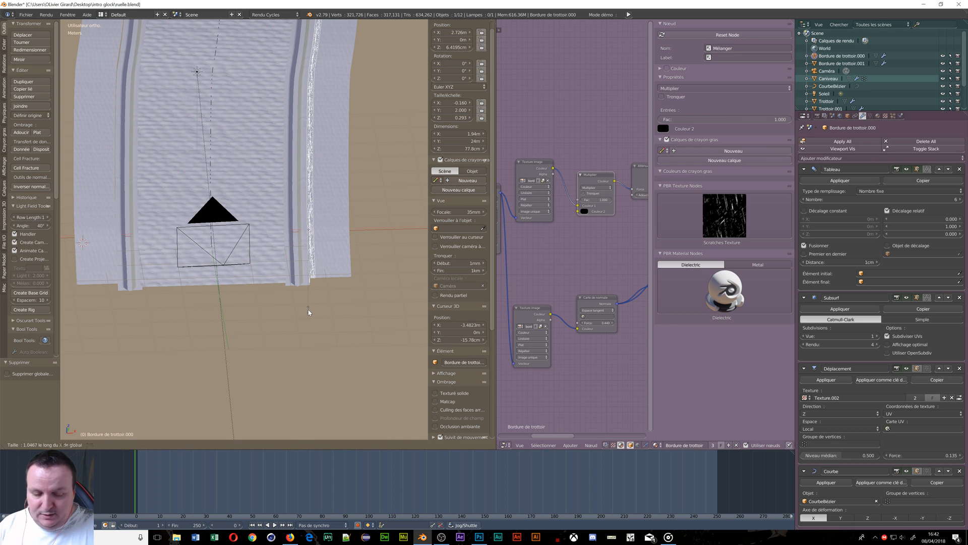
text(sx-1)
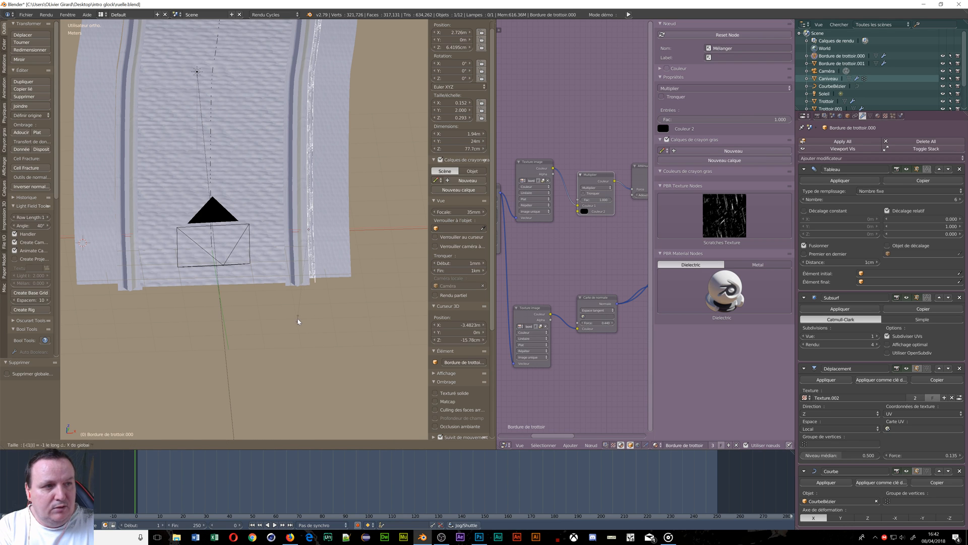
key(Return)
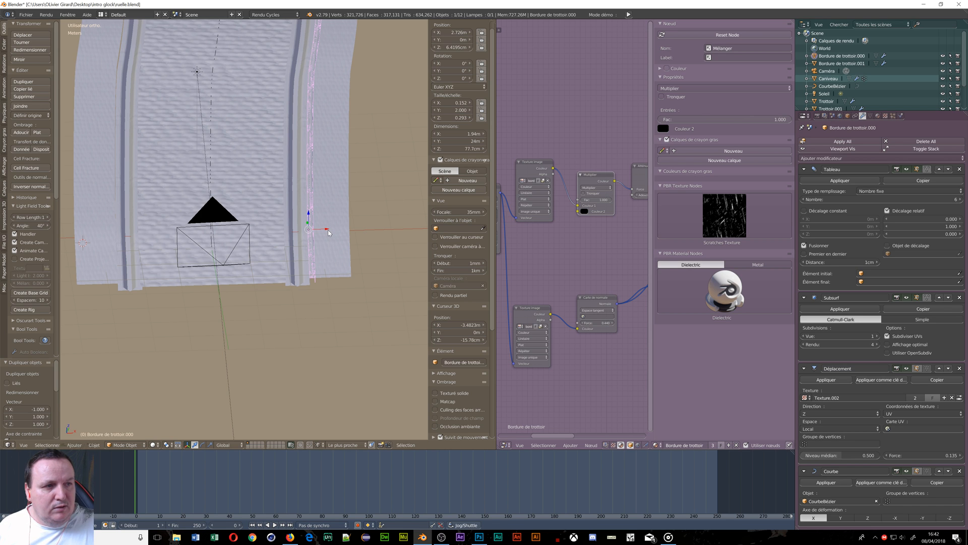
Move the duplicated border along X to the other side of the alley, against that sidewalk, at about X -2.636 m
key(g)
key(x)
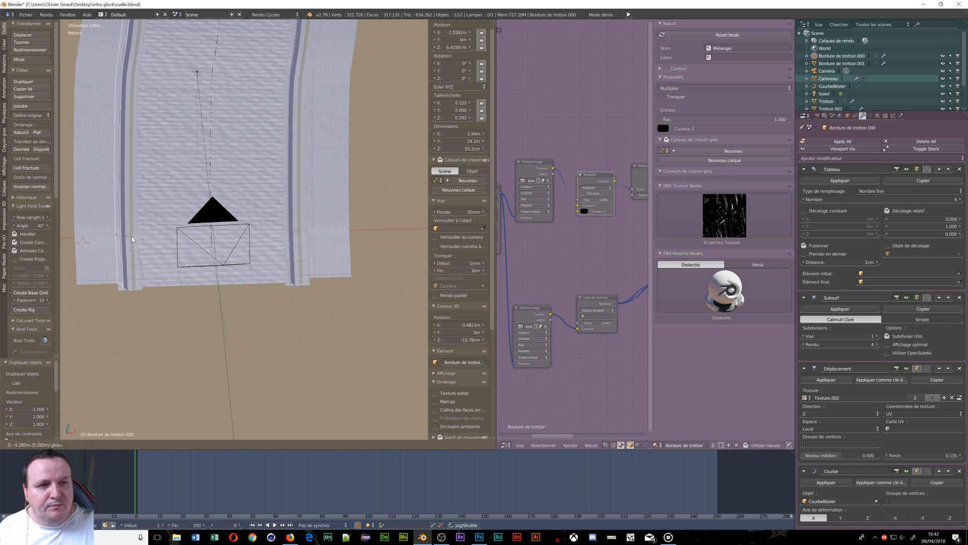
click(130, 237)
middle_drag(77, 283, 286, 251)
middle_drag(227, 53, 196, 38)
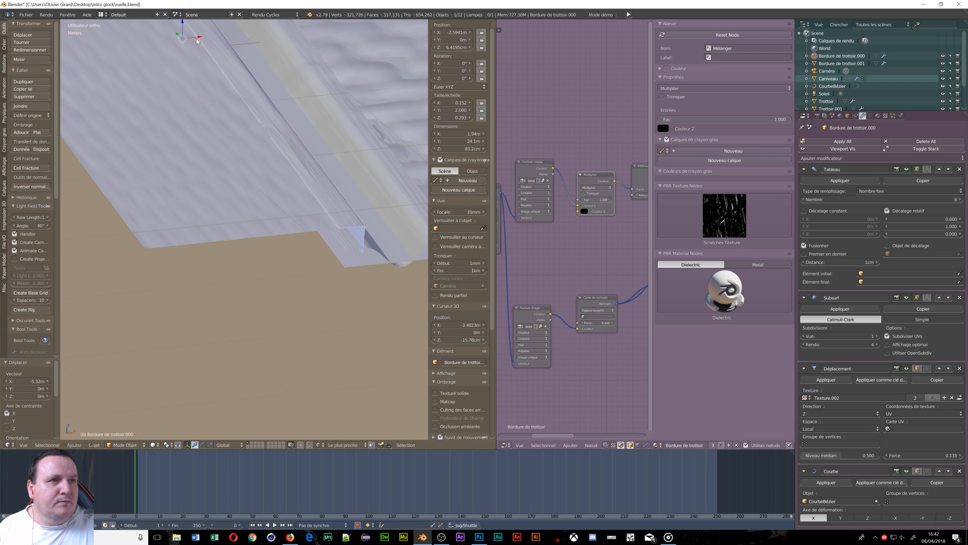
drag(197, 39, 192, 45)
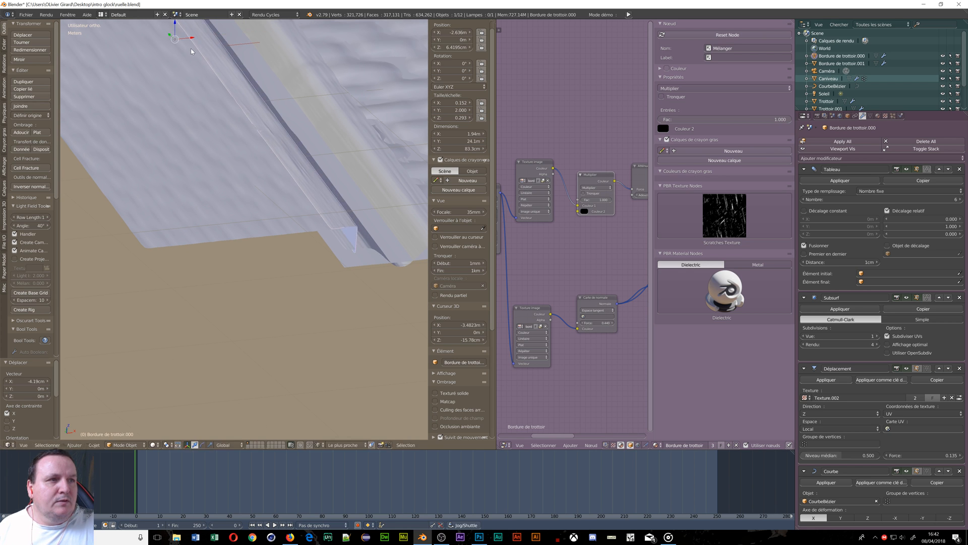
Examine both kerb borders and the paving from the camera view, in rendered shading, and from above over the whole alley
middle_drag(192, 45, 222, 132)
key(KP_0)
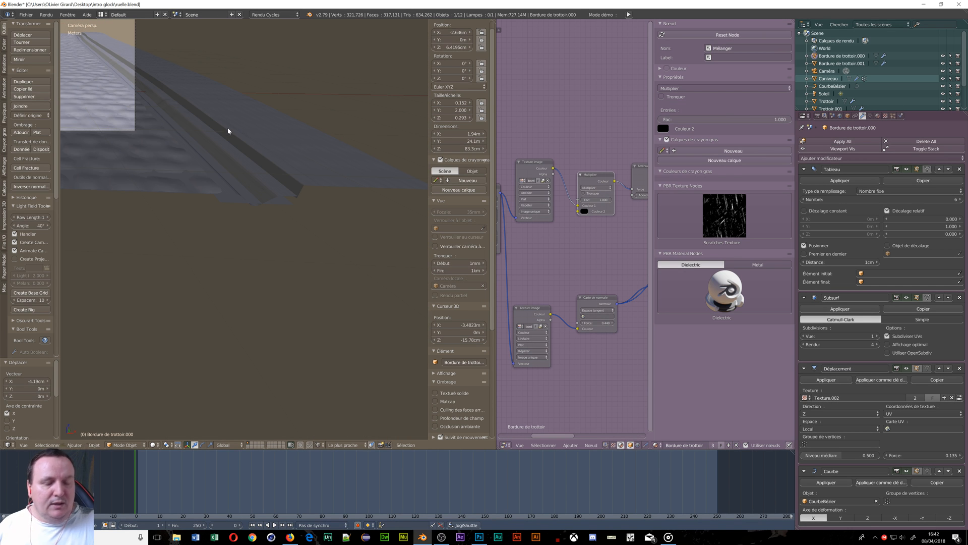
scroll(229, 131, down, 8)
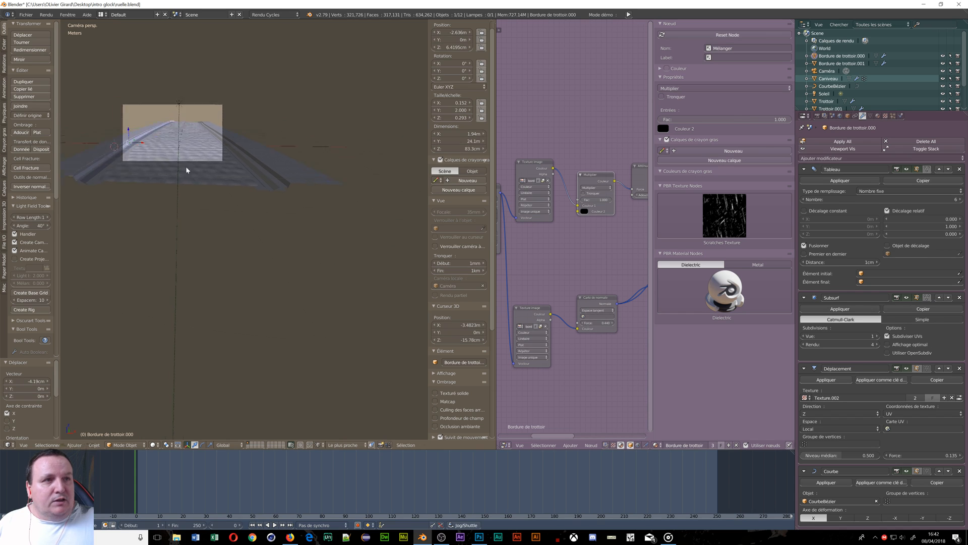
scroll(213, 212, up, 2)
shift+middle_drag(245, 113, 228, 180)
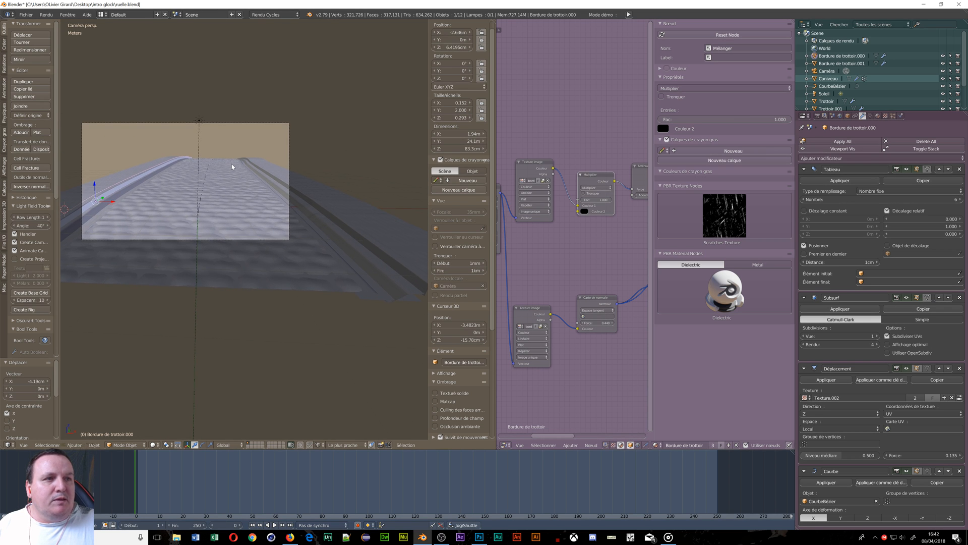
scroll(228, 183, up, 3)
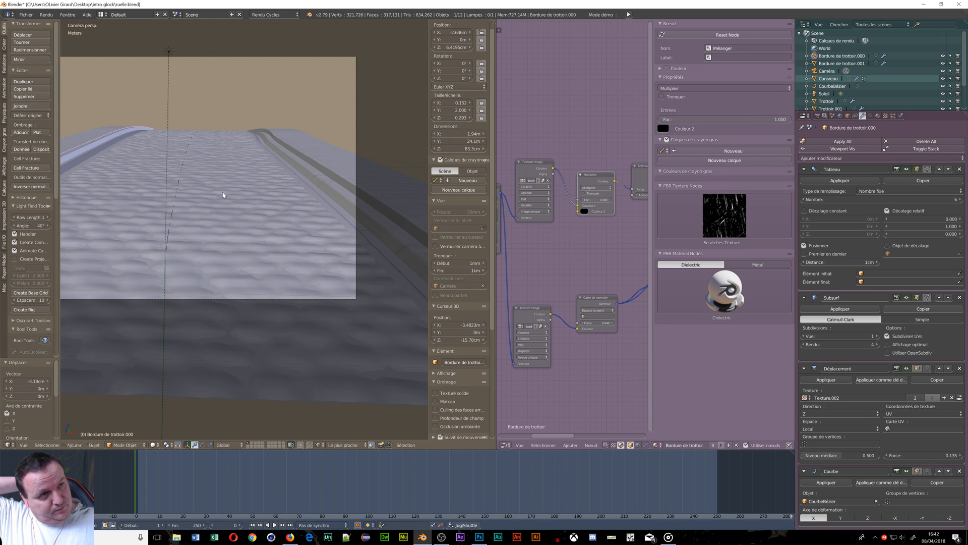
key(shift+z)
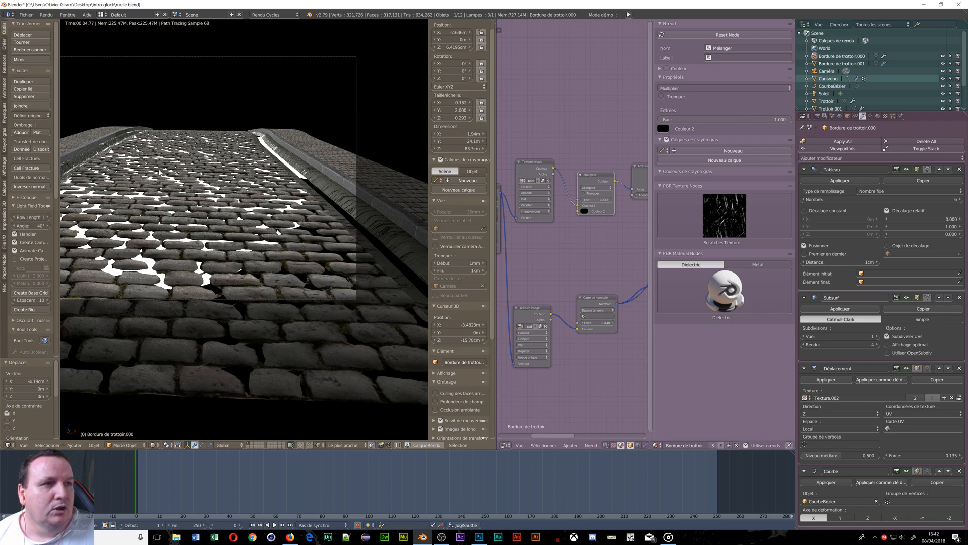
middle_drag(76, 189, 105, 279)
scroll(130, 273, down, 8)
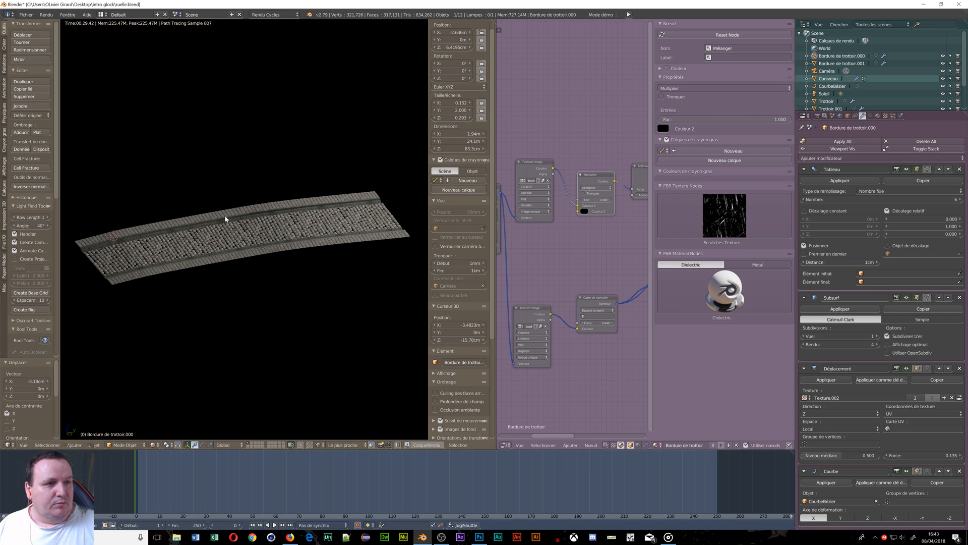
Return the viewport to solid shading and save the alley file
key(shift+z)
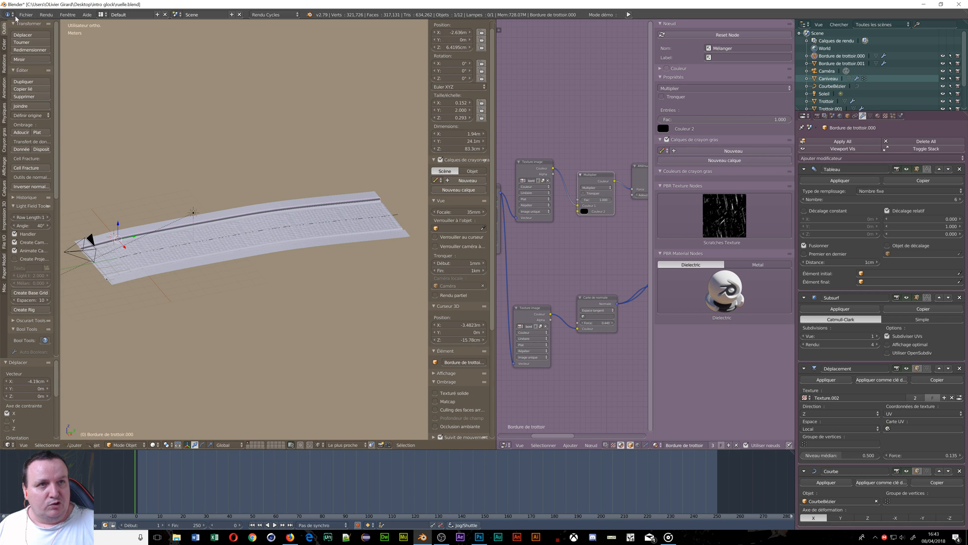
click(25, 15)
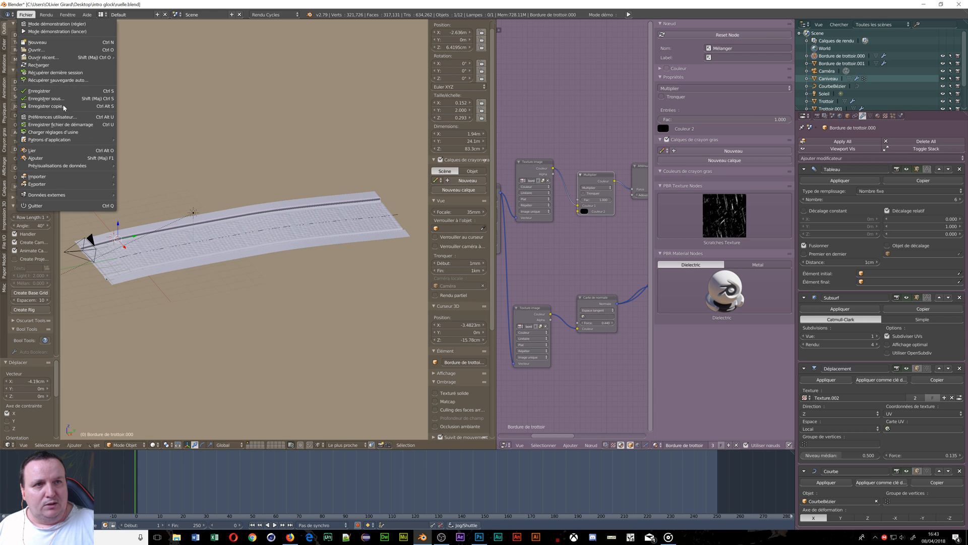
click(50, 91)
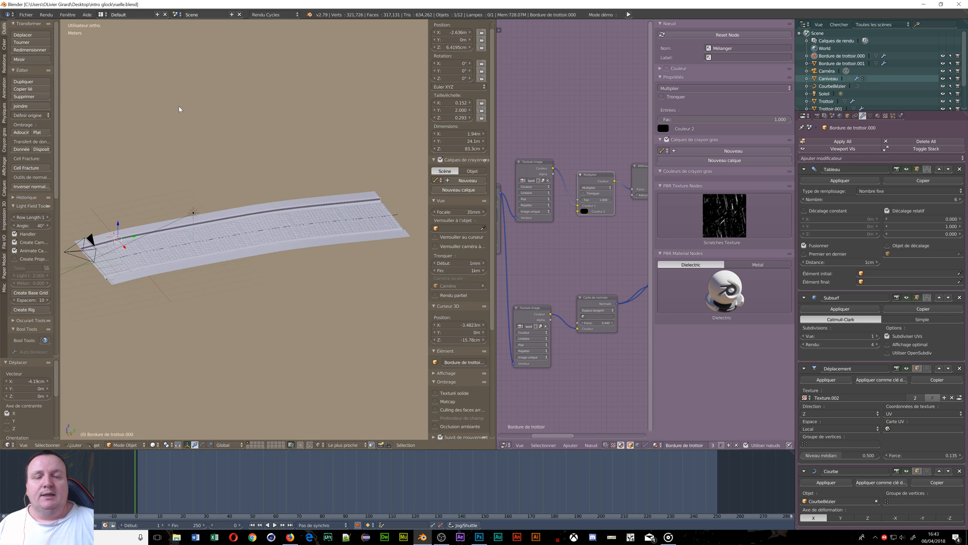